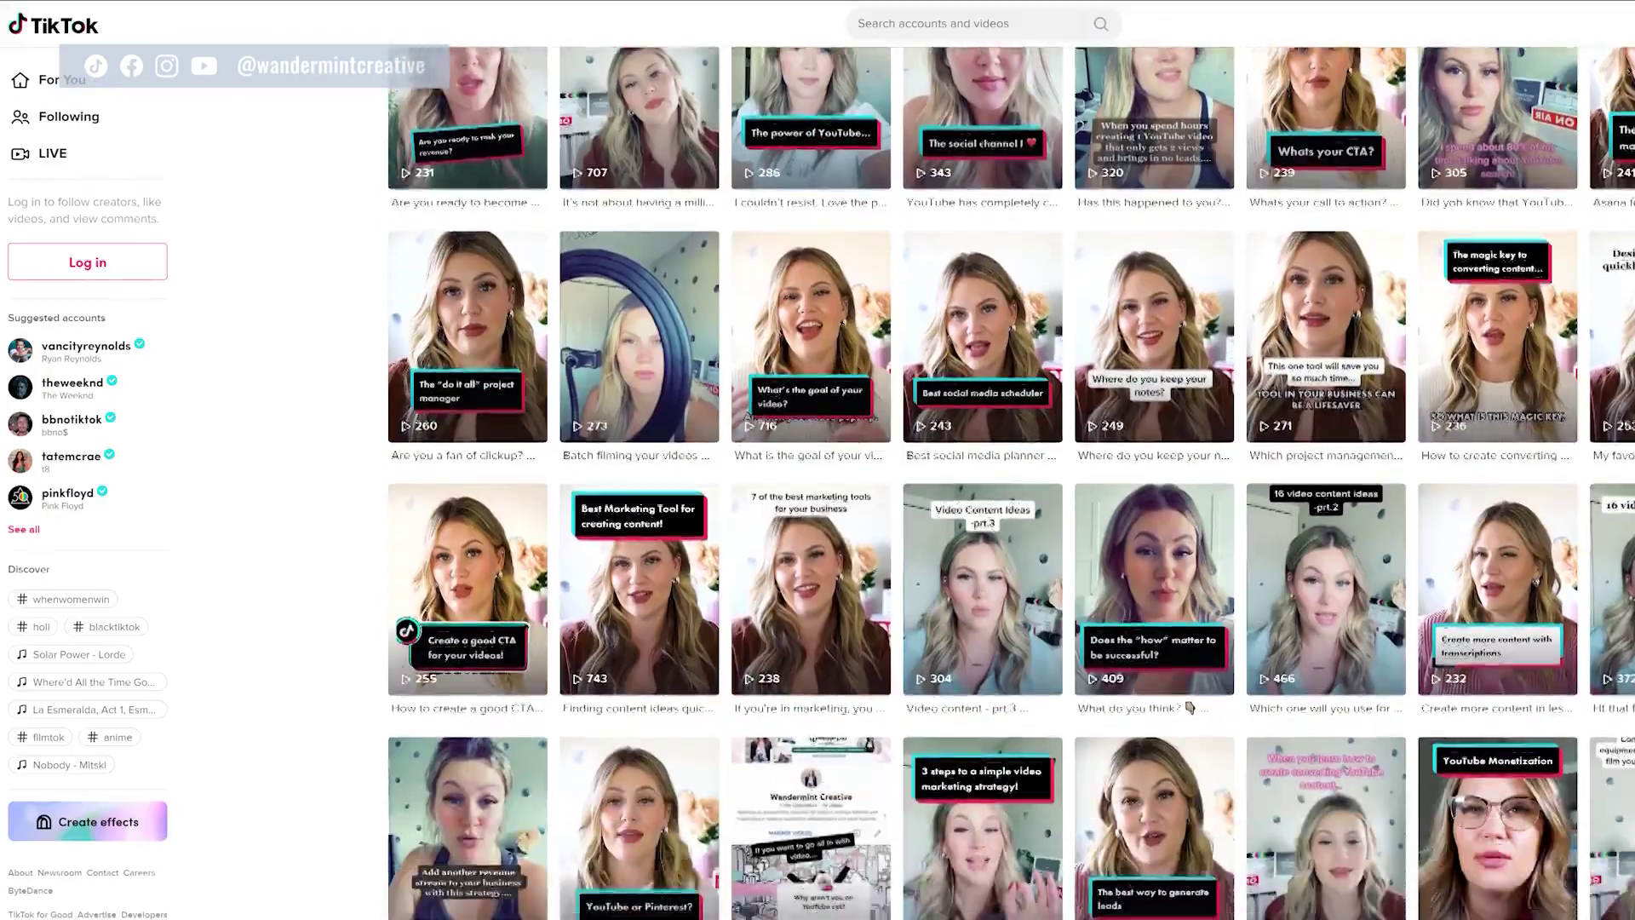
pyautogui.scroll(-10, 1010, 480)
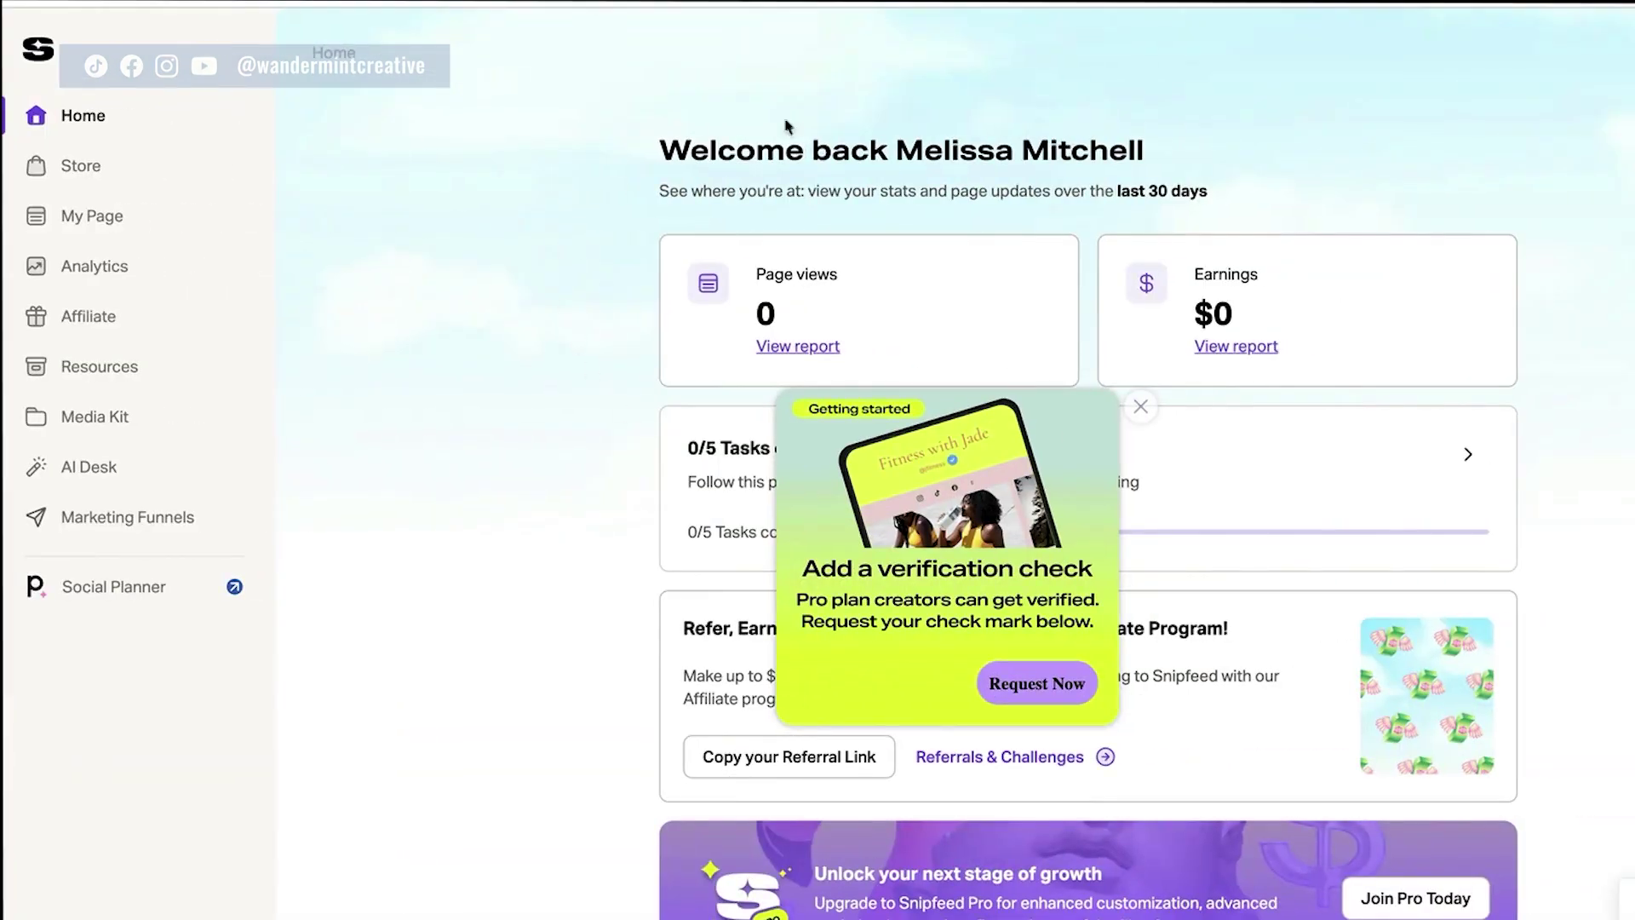
# Dismiss the Getting started verification popup and go to the Store's empty Products list.
pyautogui.click(1140, 407)
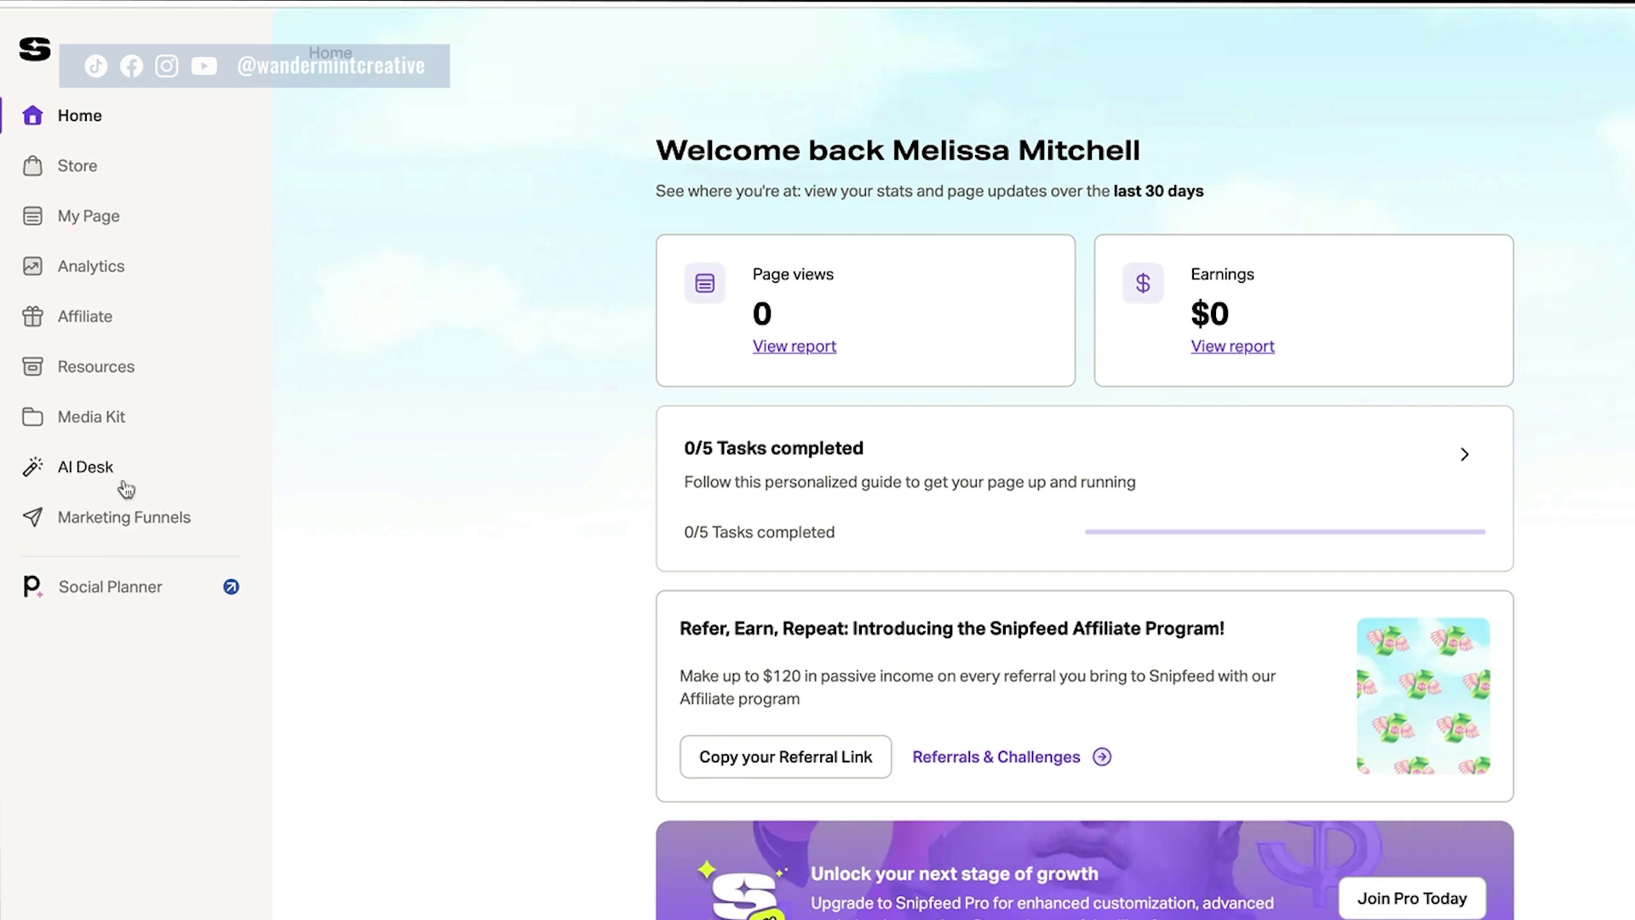
pyautogui.click(85, 171)
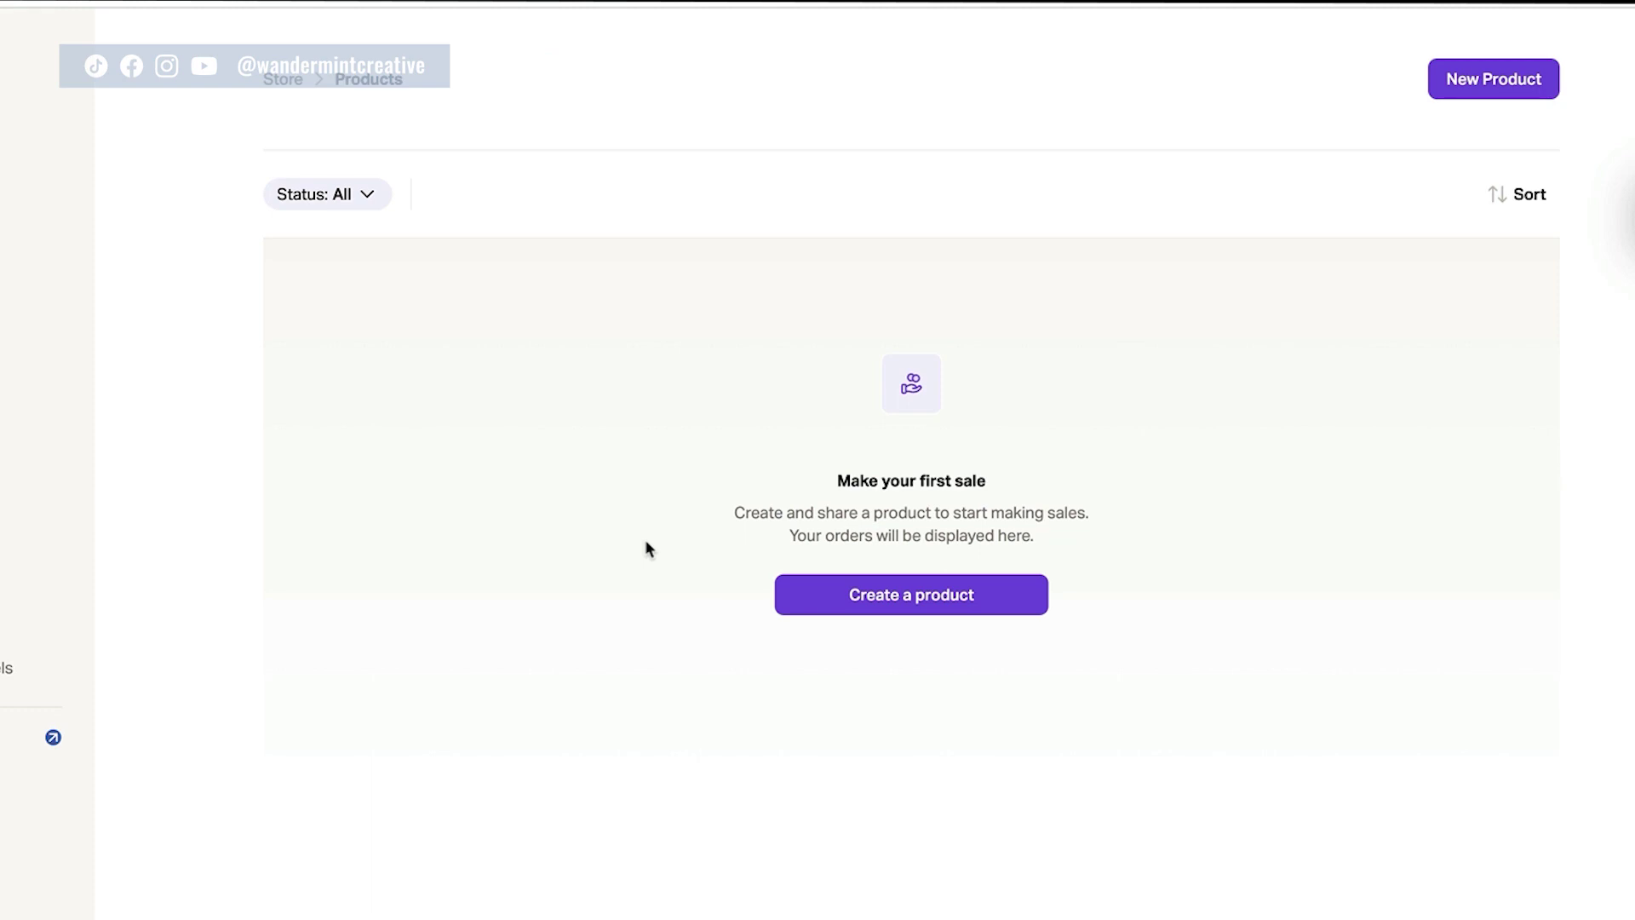
# Create a new Digital Products draft and get ready to enter its title.
pyautogui.click(939, 613)
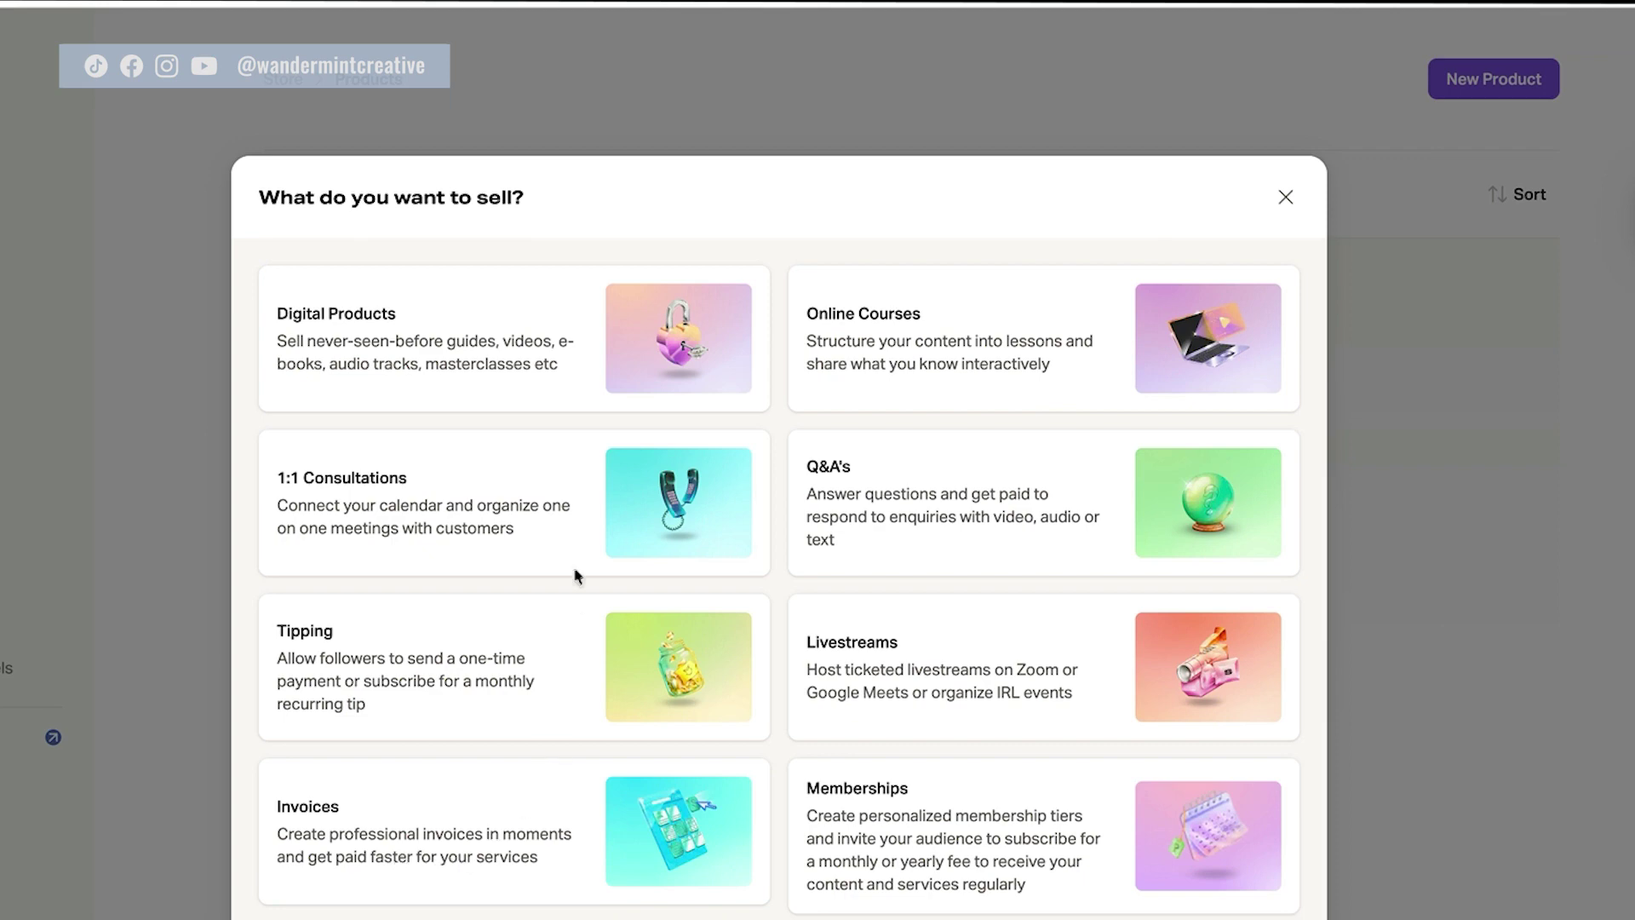
pyautogui.click(565, 349)
pyautogui.click(252, 392)
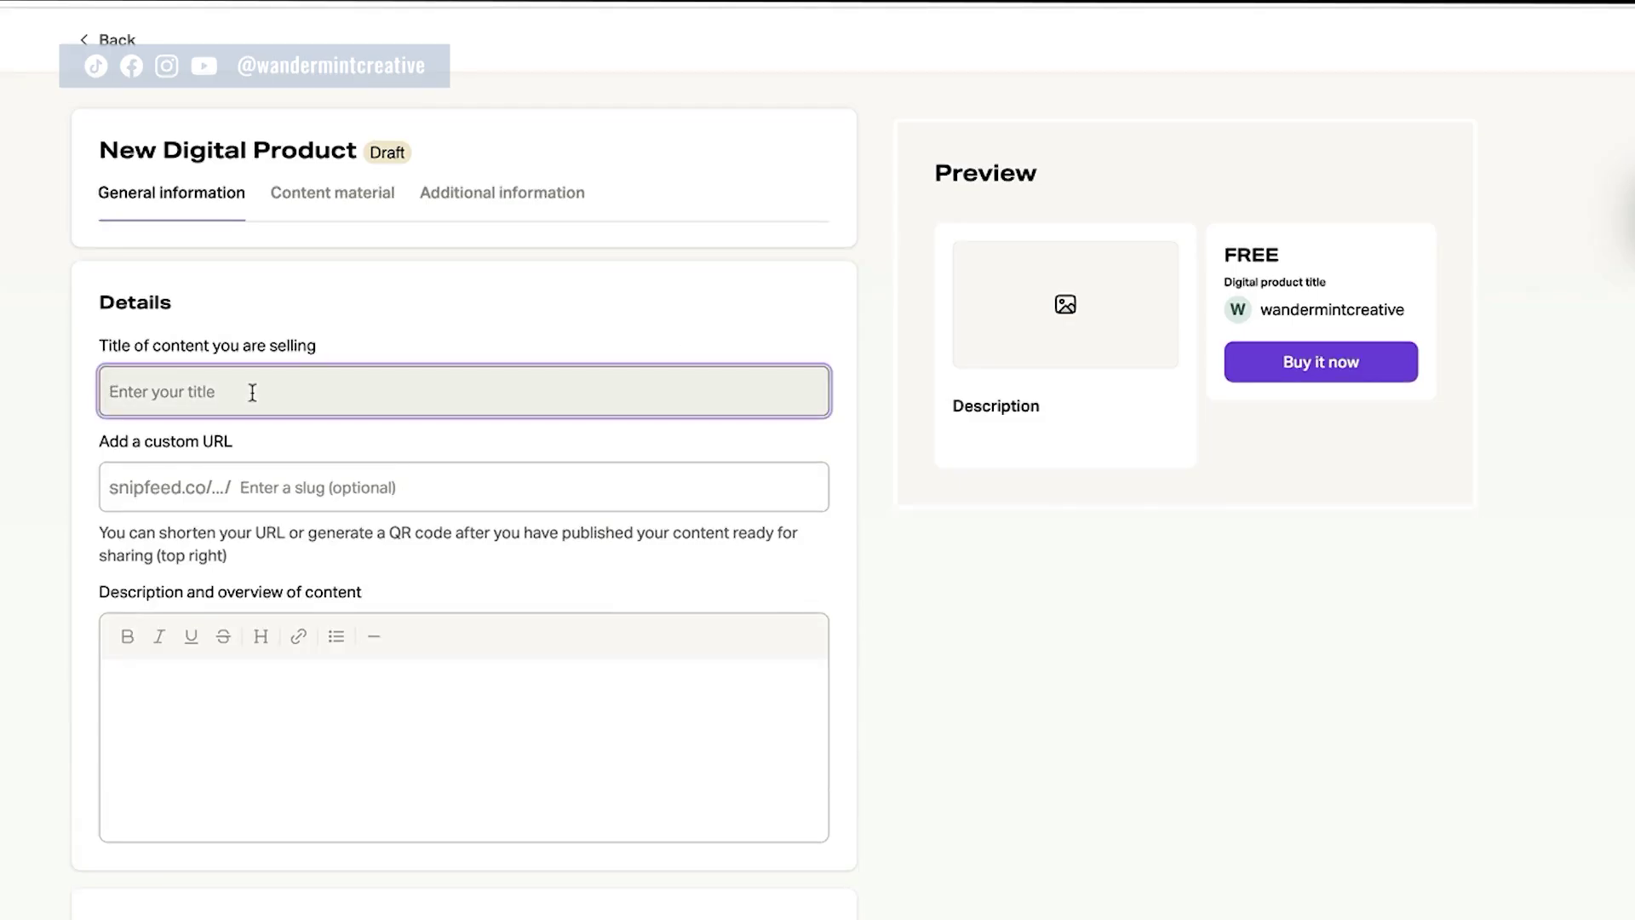
# Enter title 'YouTube FastTrack Toolkit', custom URL youtubetoolkit and the one-line two-hour channel description.
pyautogui.write('YouT')
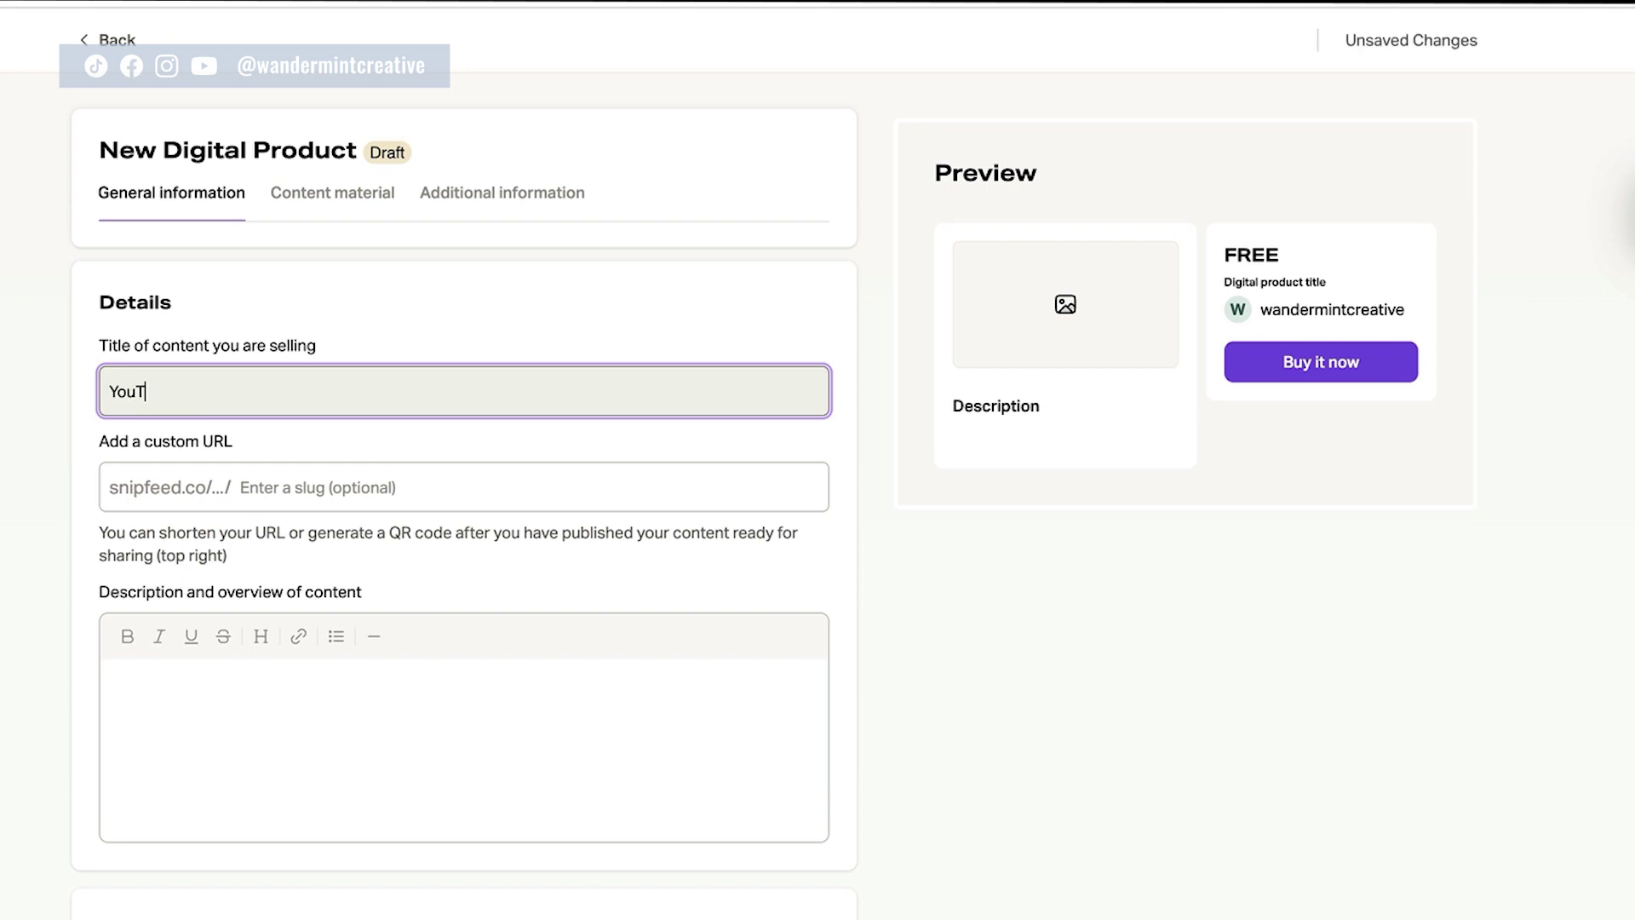
pyautogui.write('ube FastTrack Toolkit')
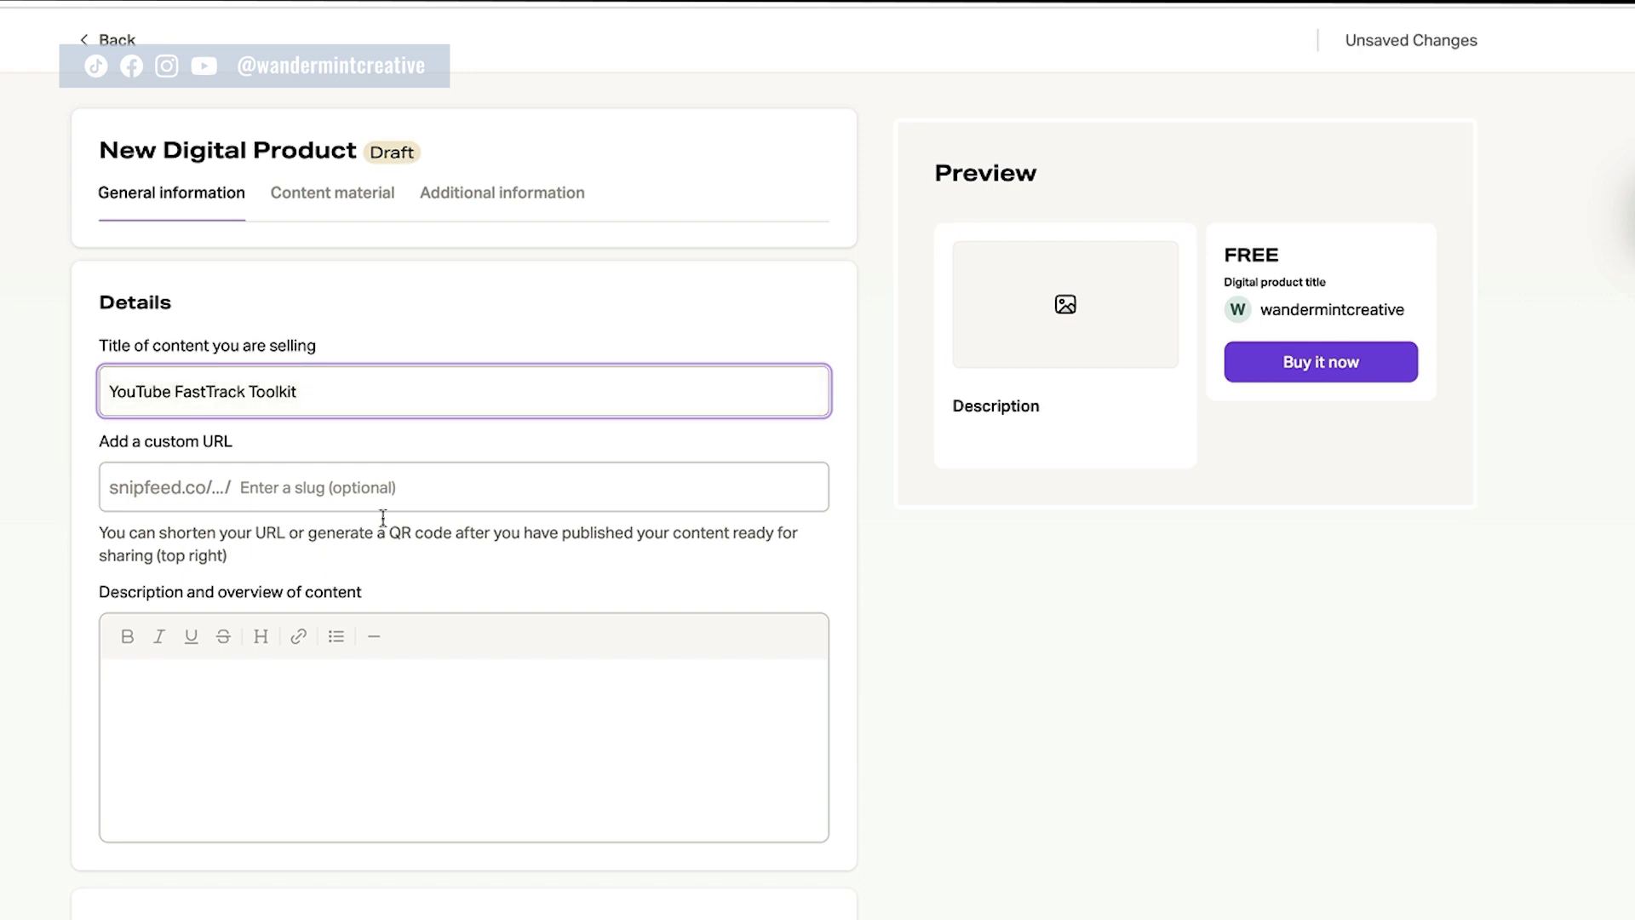
pyautogui.click(326, 492)
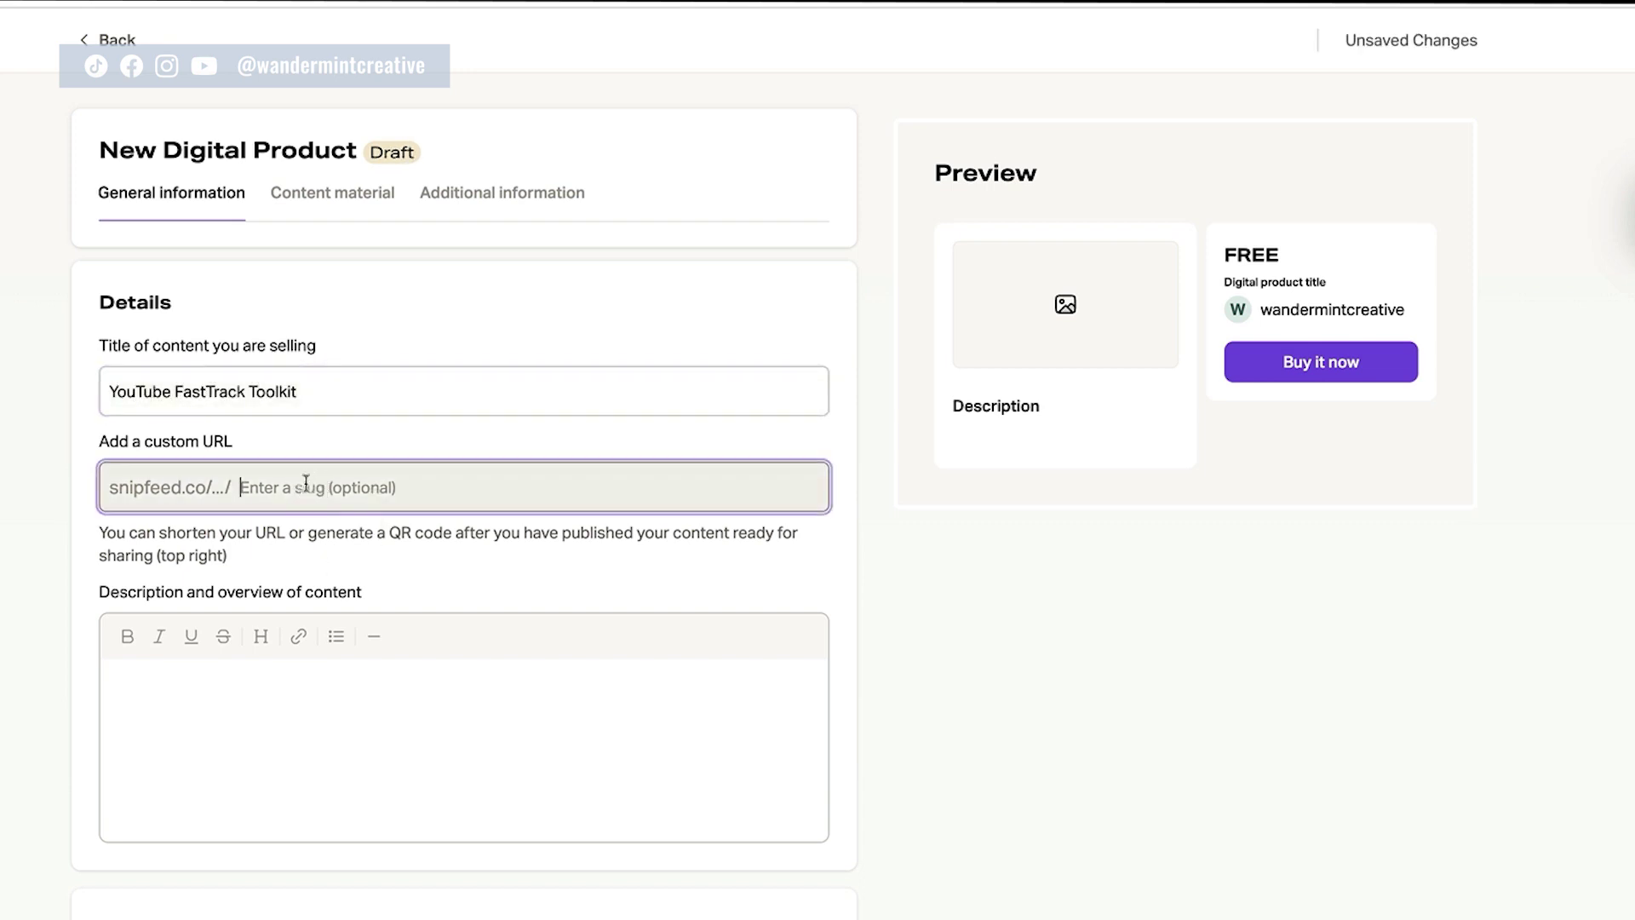
pyautogui.write('youtubetoolkit')
pyautogui.click(214, 682)
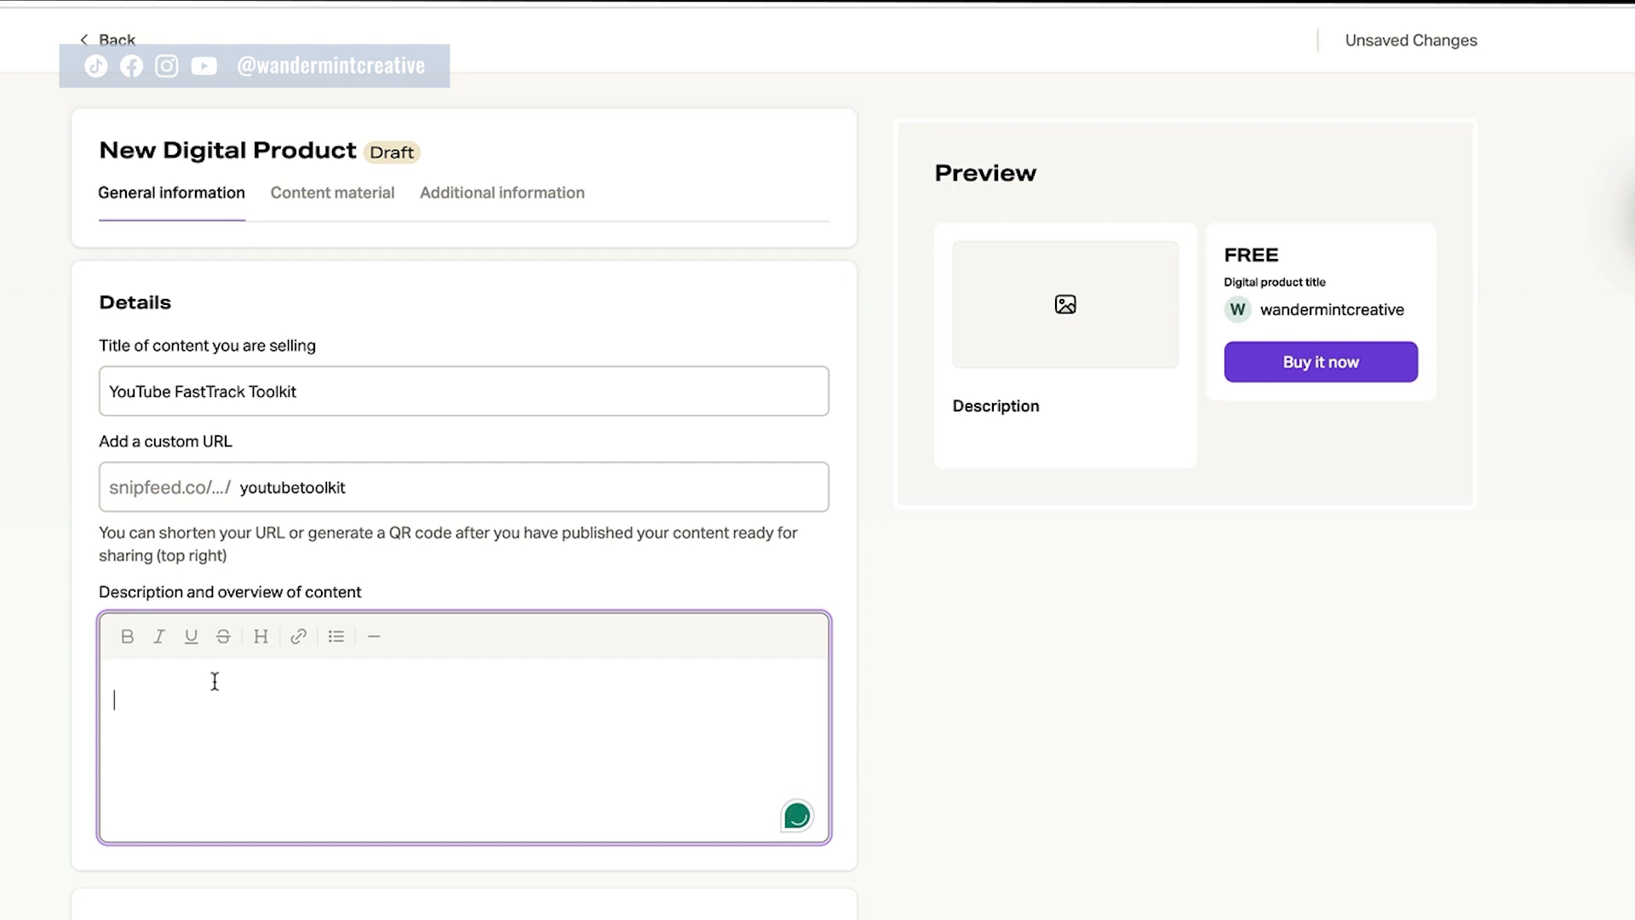
pyautogui.write('The ultimate toolkit that allows you to create a youtube channel in 2 hours or less.')
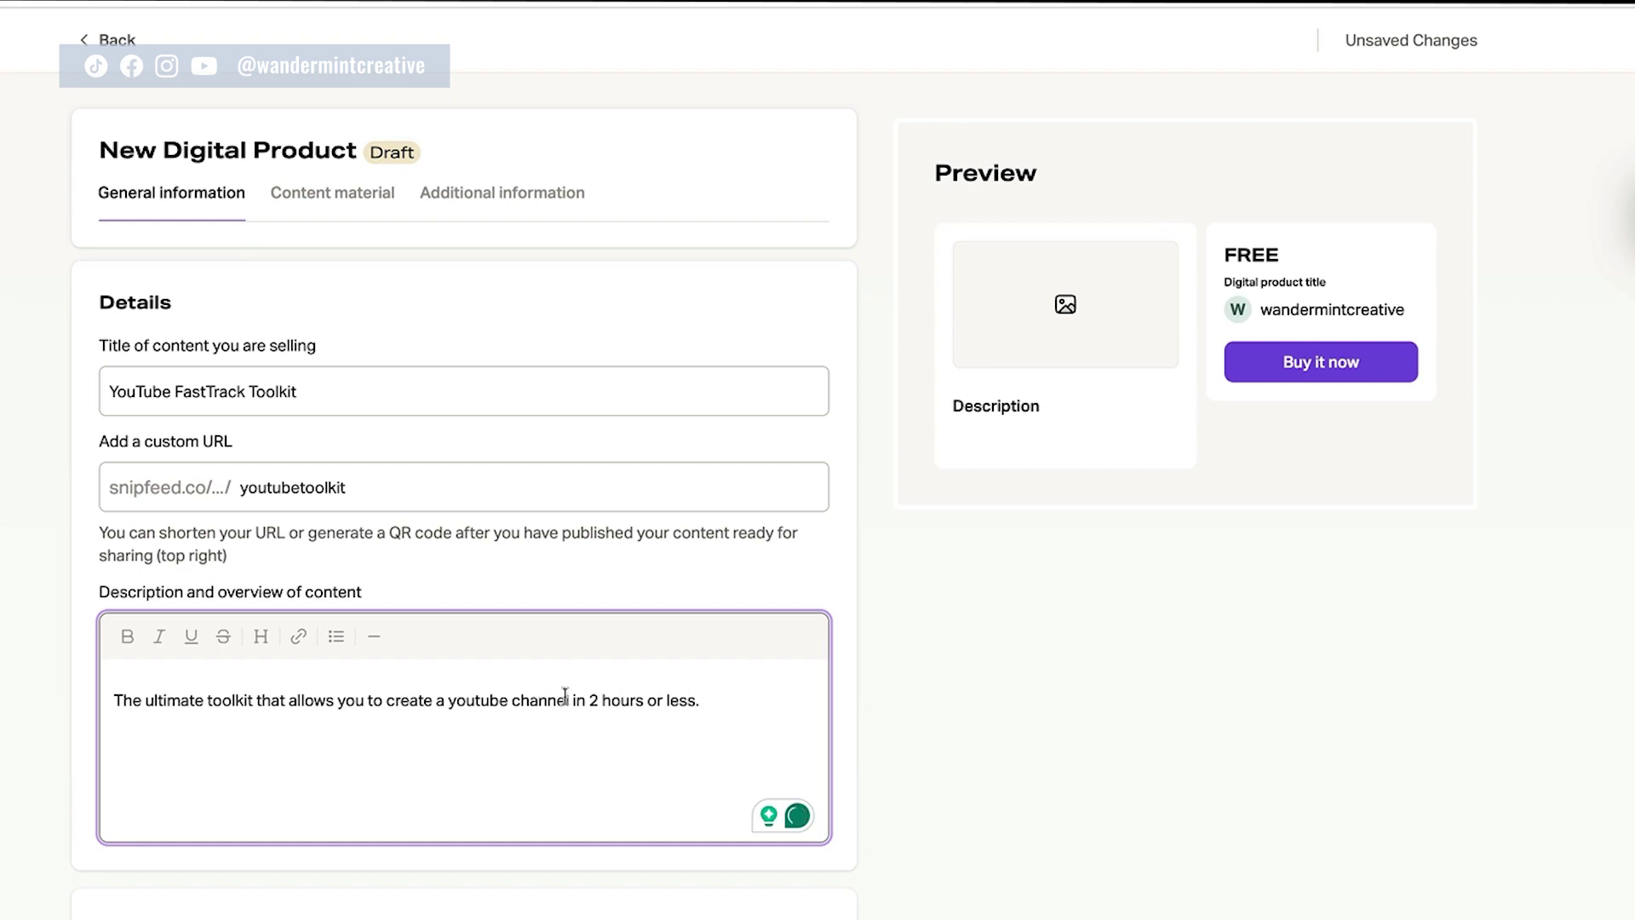
# Search Unsplash for 'youtube' and pick the neon-sign photo as the content thumbnail.
pyautogui.scroll(-5, 564, 697)
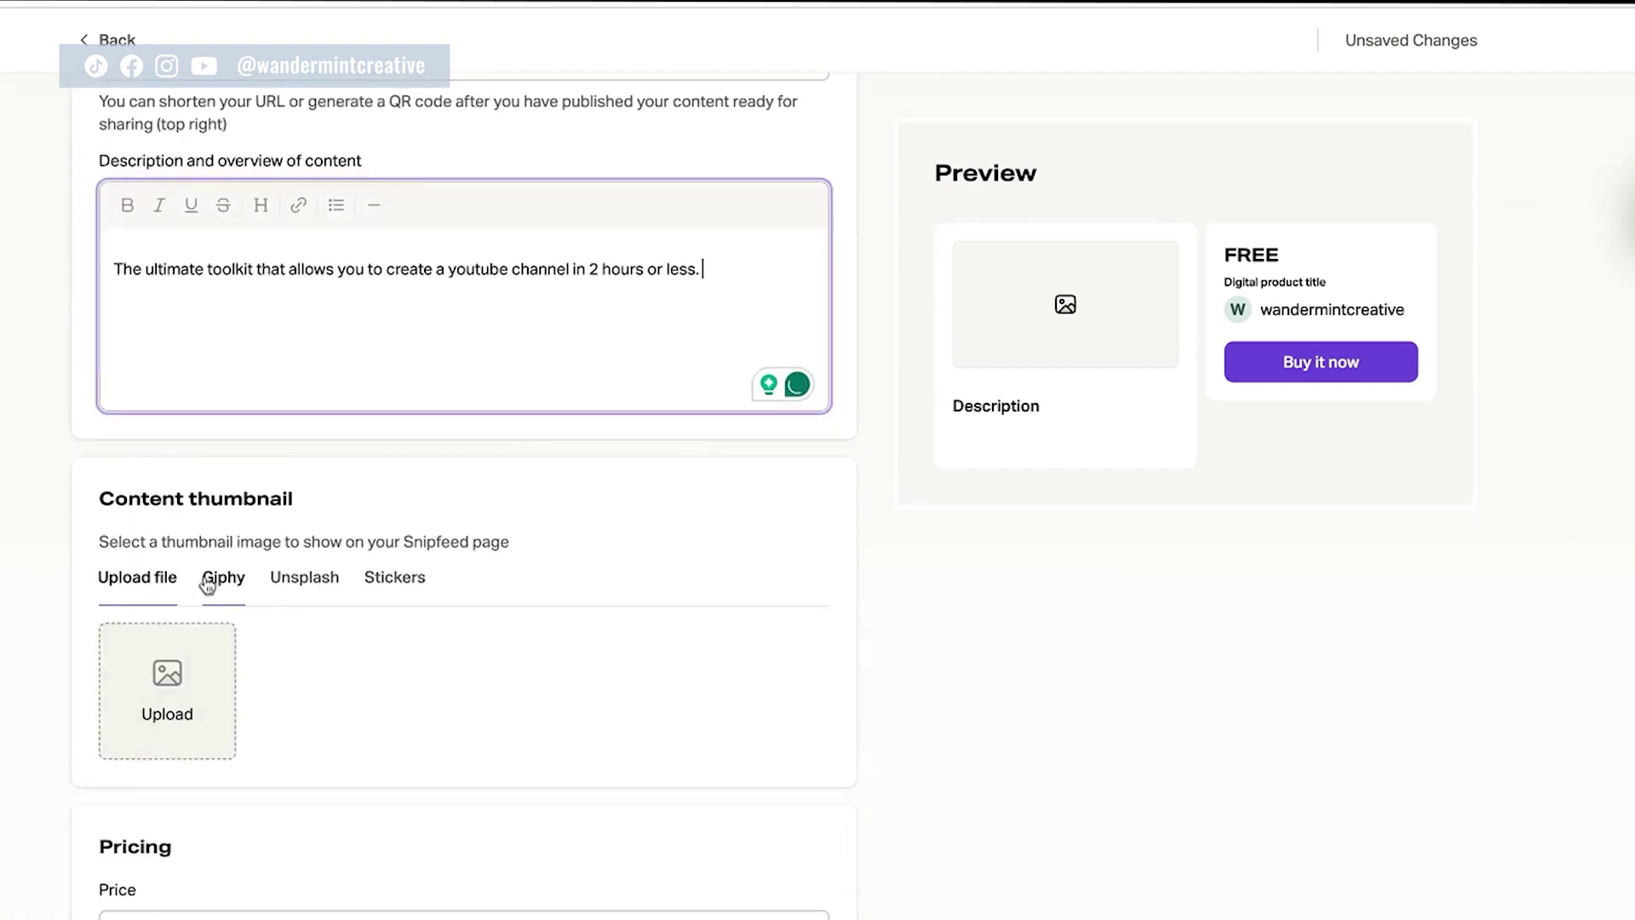
pyautogui.click(211, 589)
pyautogui.click(302, 583)
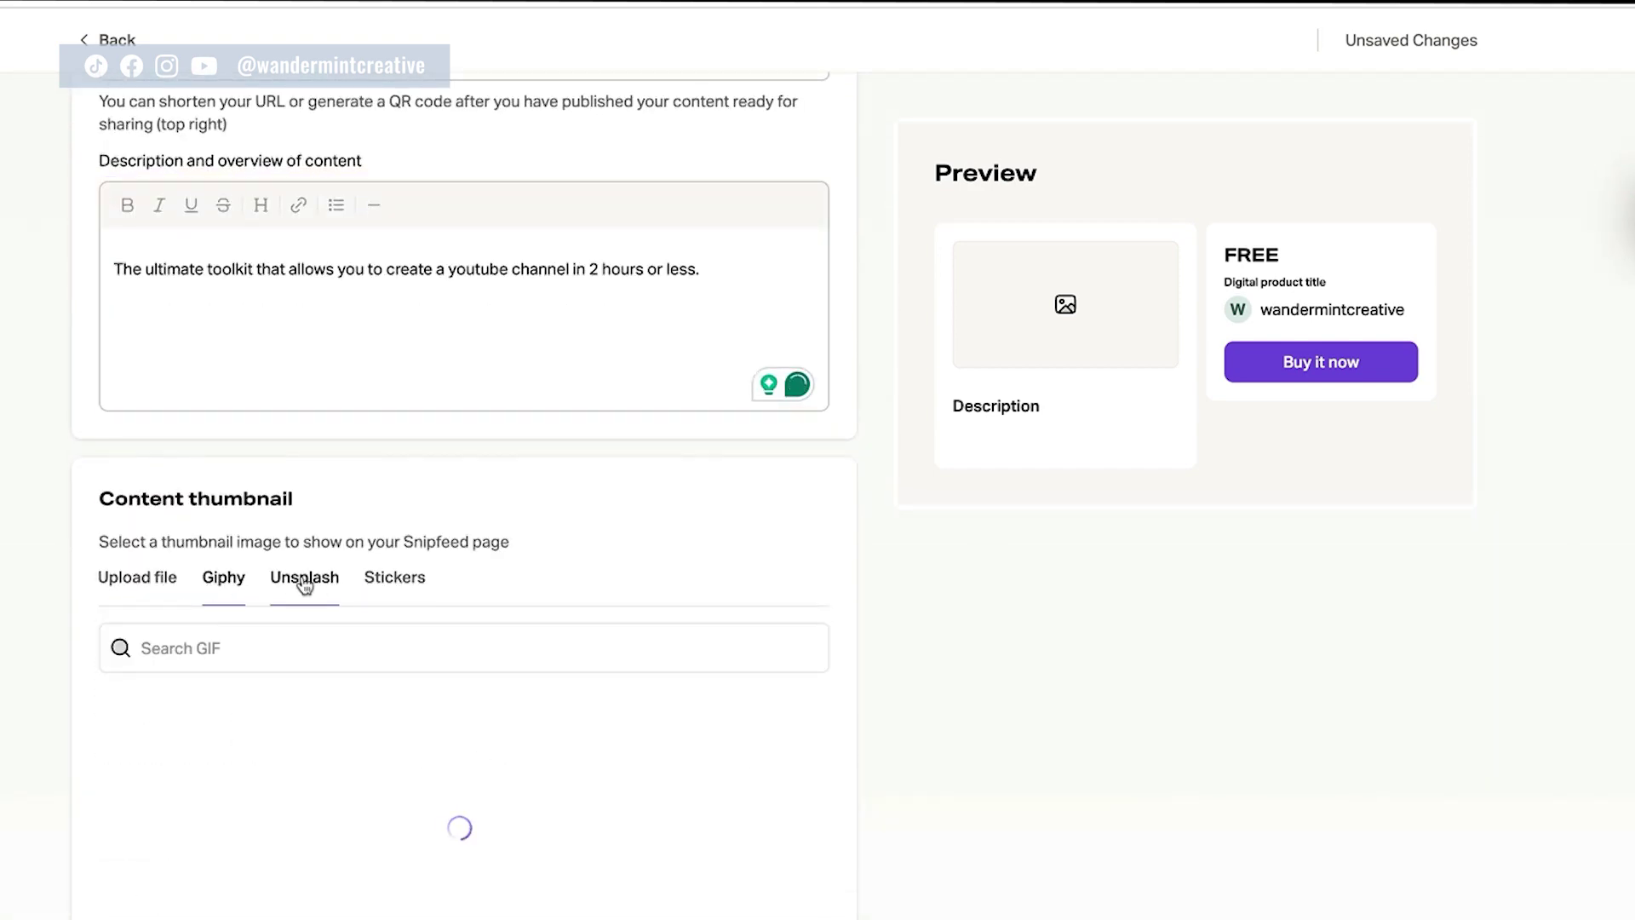
pyautogui.click(266, 644)
pyautogui.write('youtube')
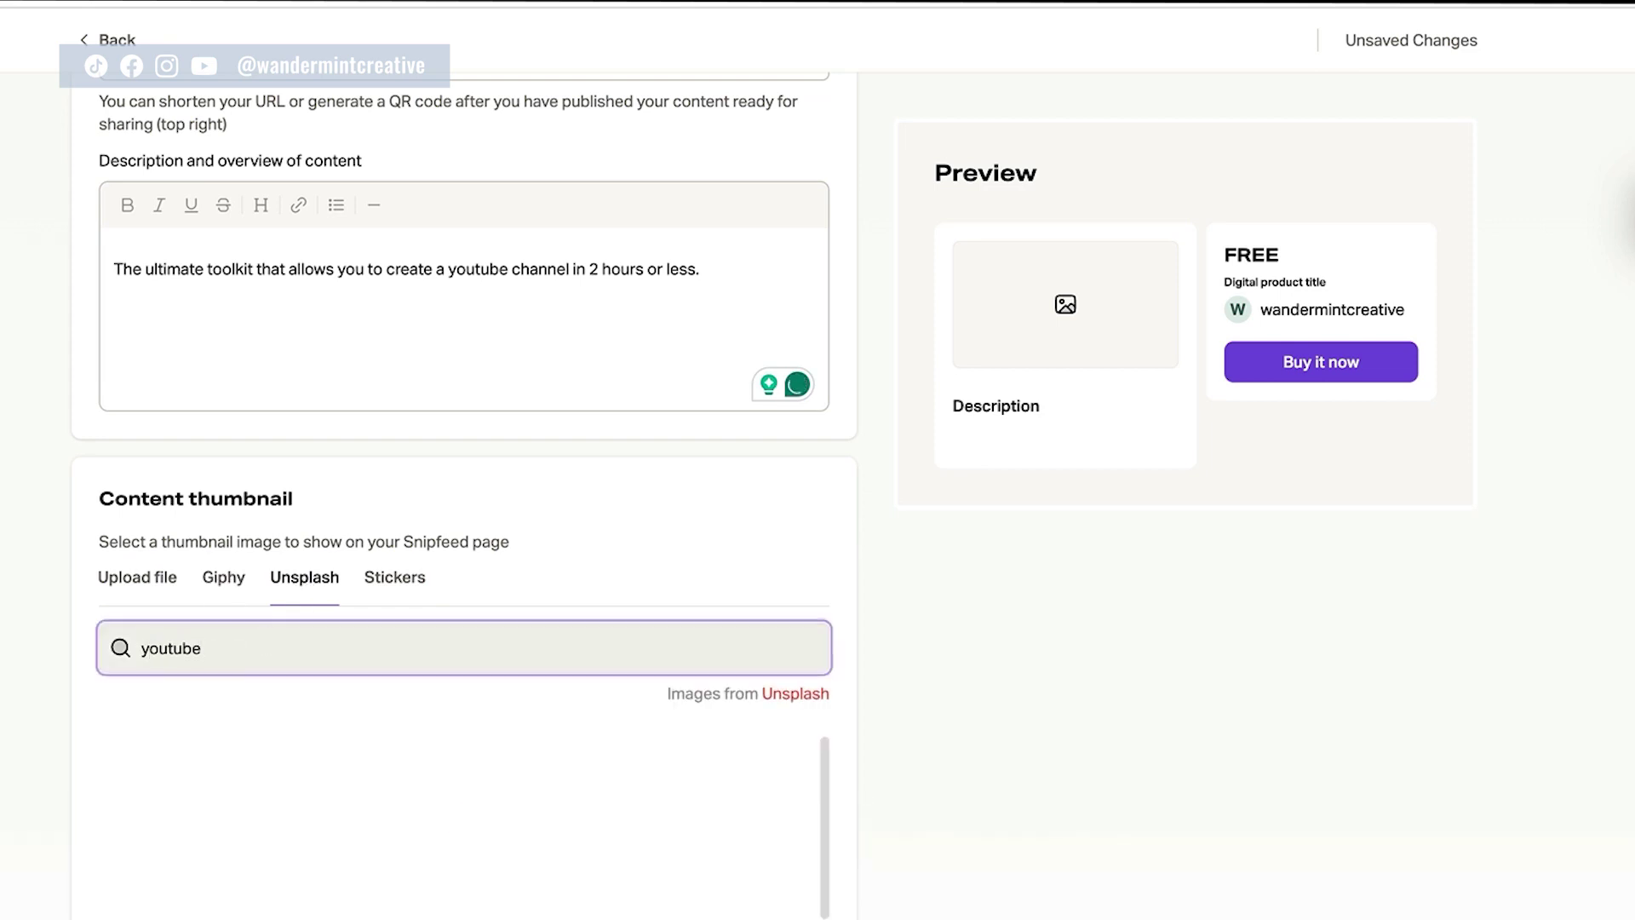
pyautogui.scroll(-3, 355, 558)
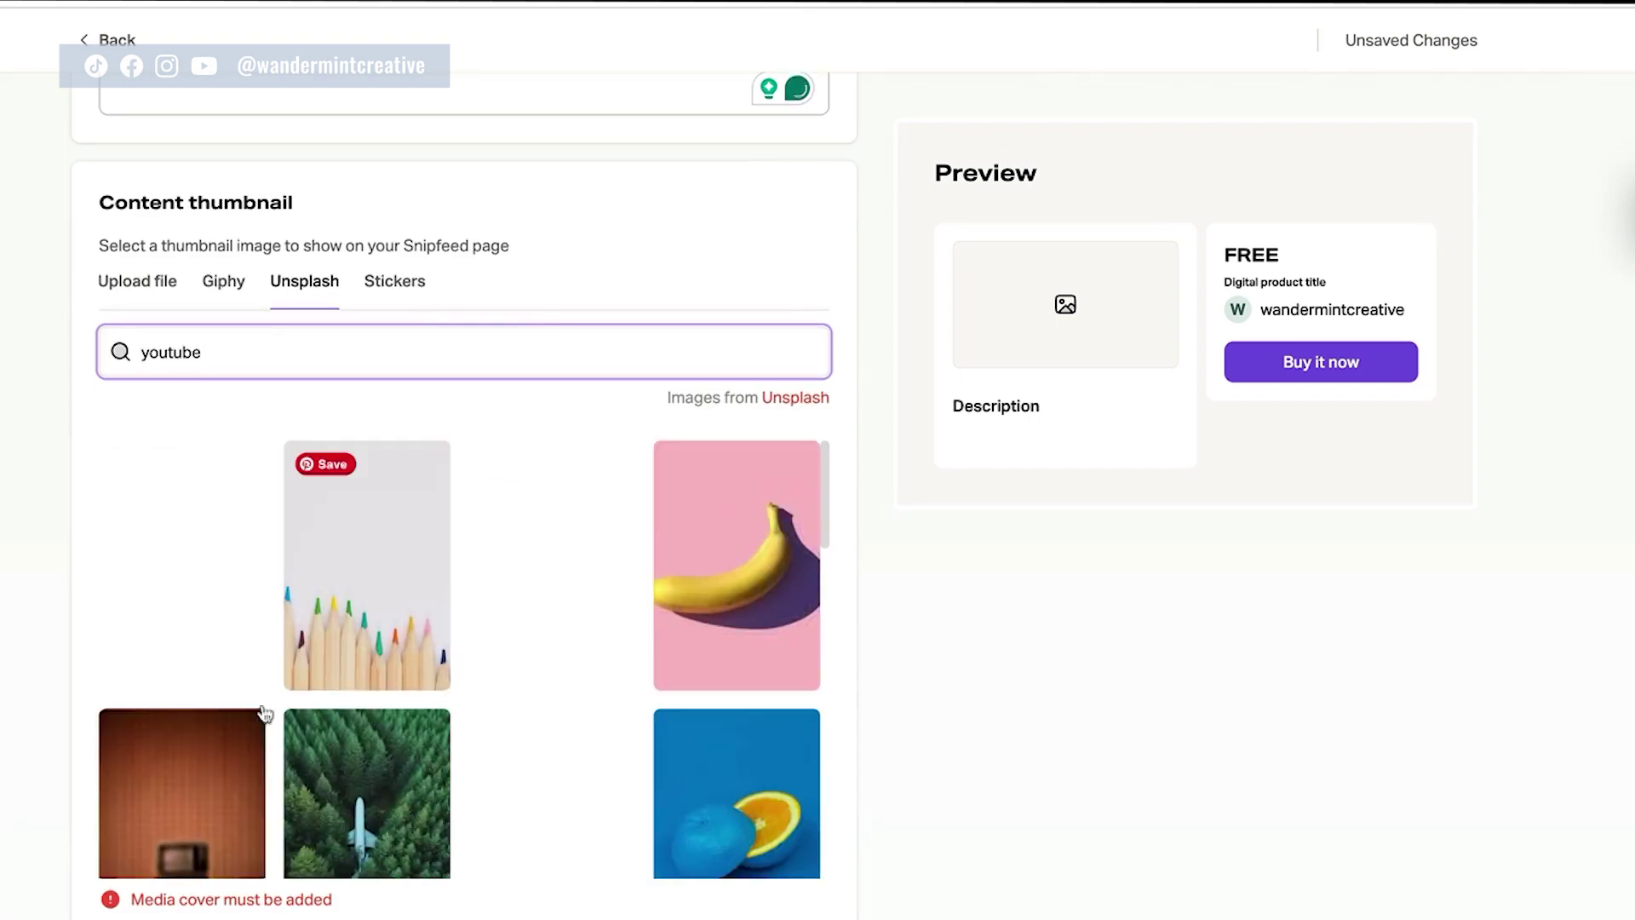
pyautogui.scroll(-3, 265, 713)
pyautogui.click(213, 733)
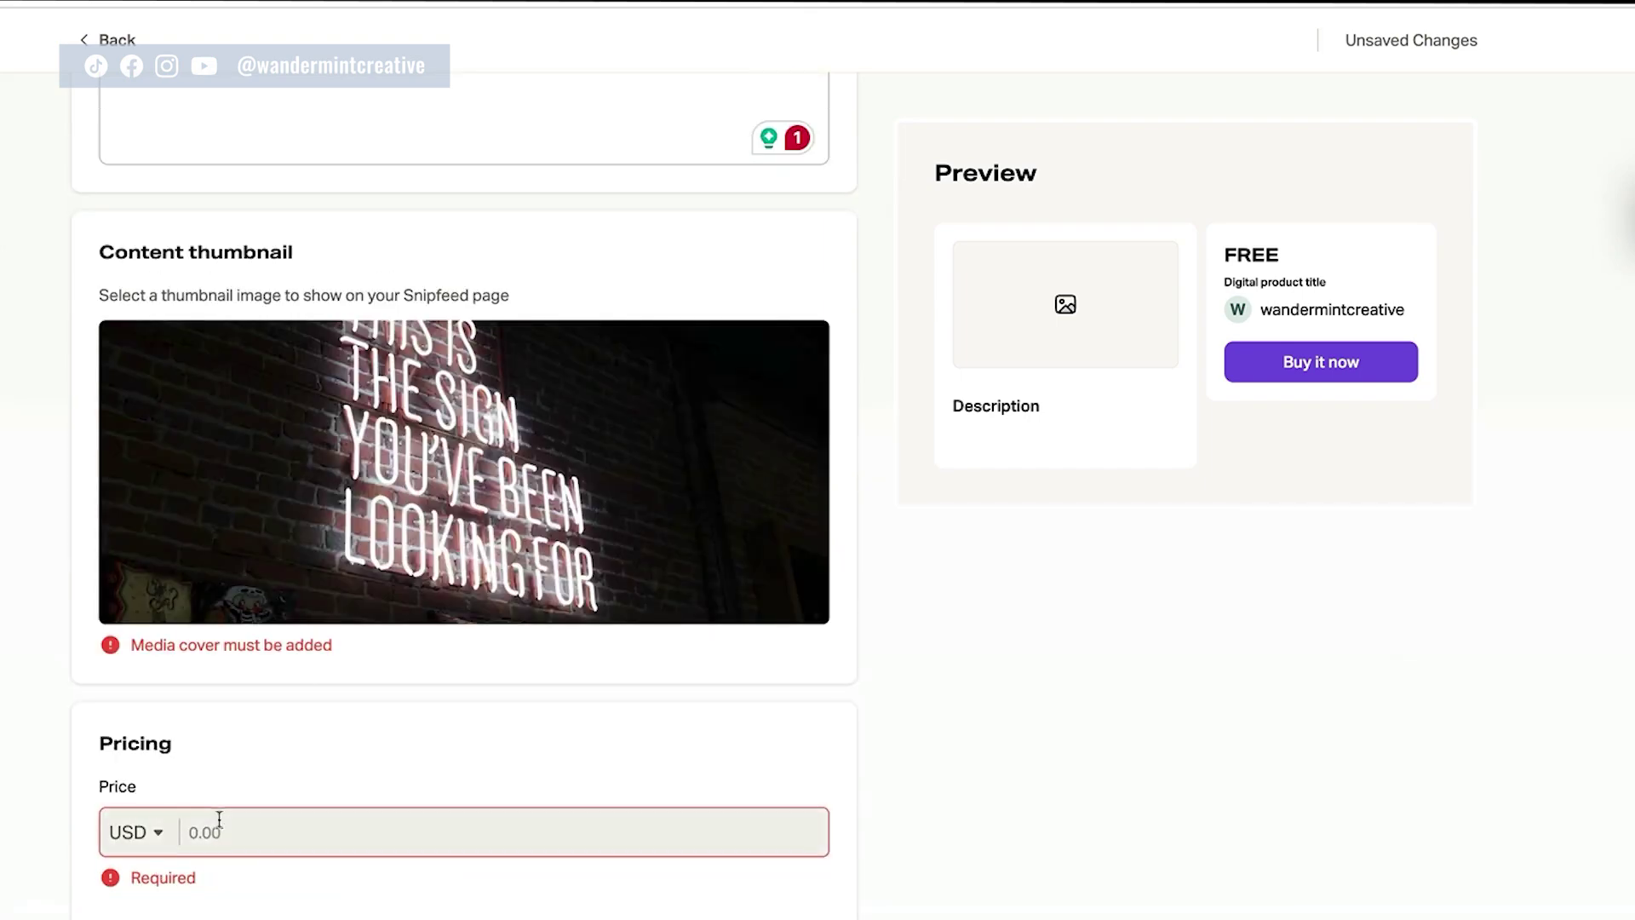
# Set the toolkit's price to 37.00 USD.
pyautogui.click(219, 833)
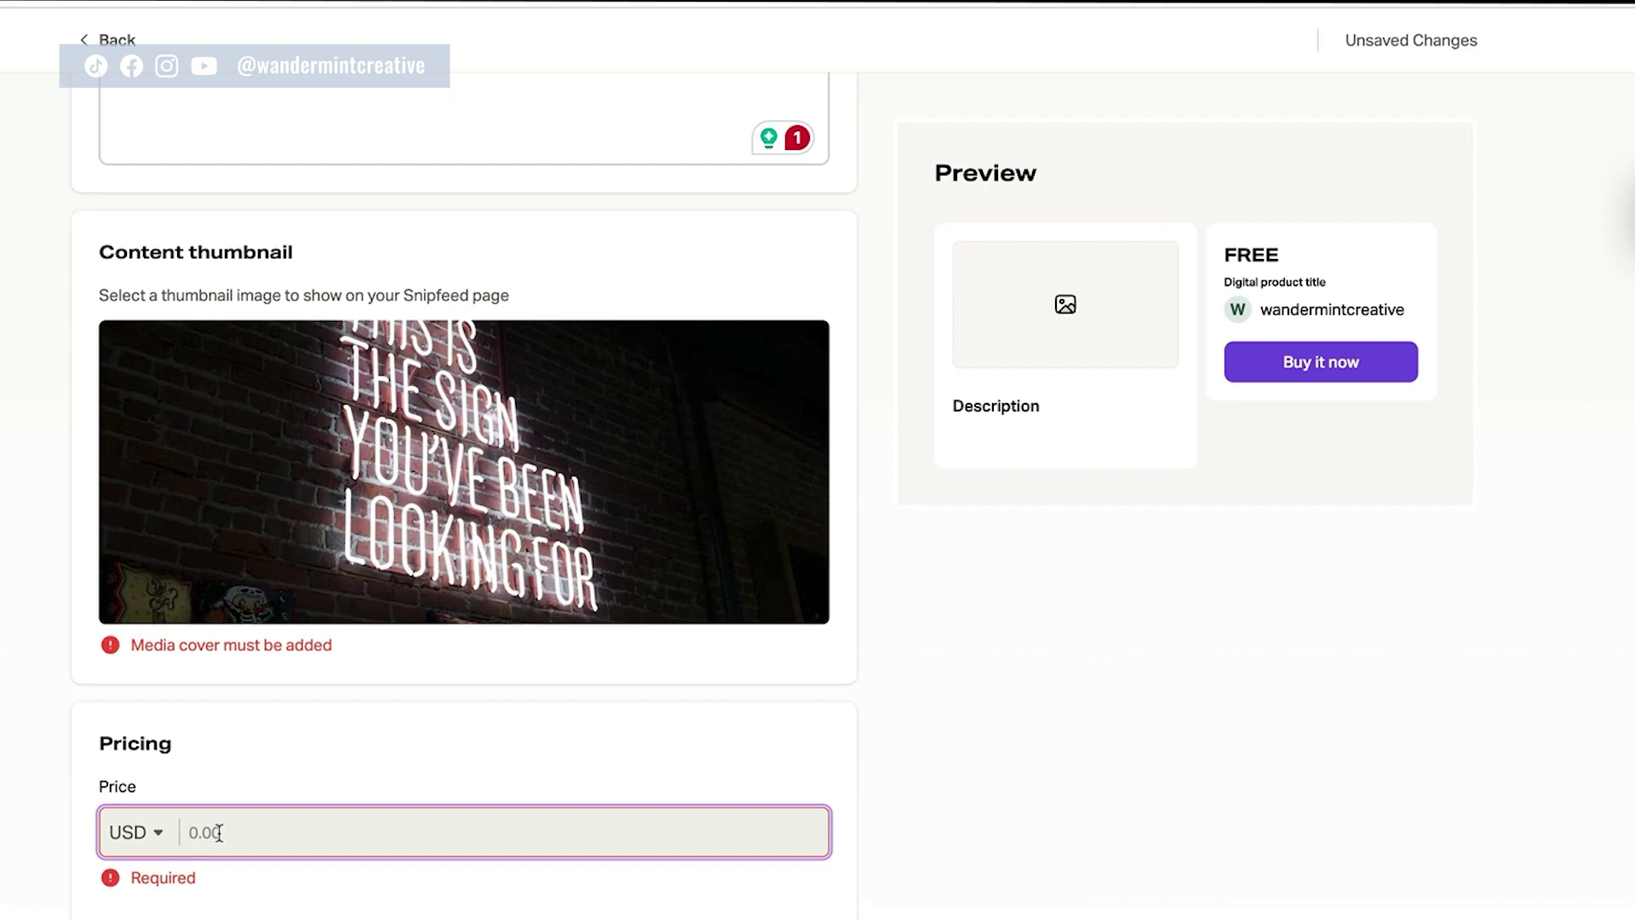
pyautogui.write('37')
pyautogui.press('Tab')
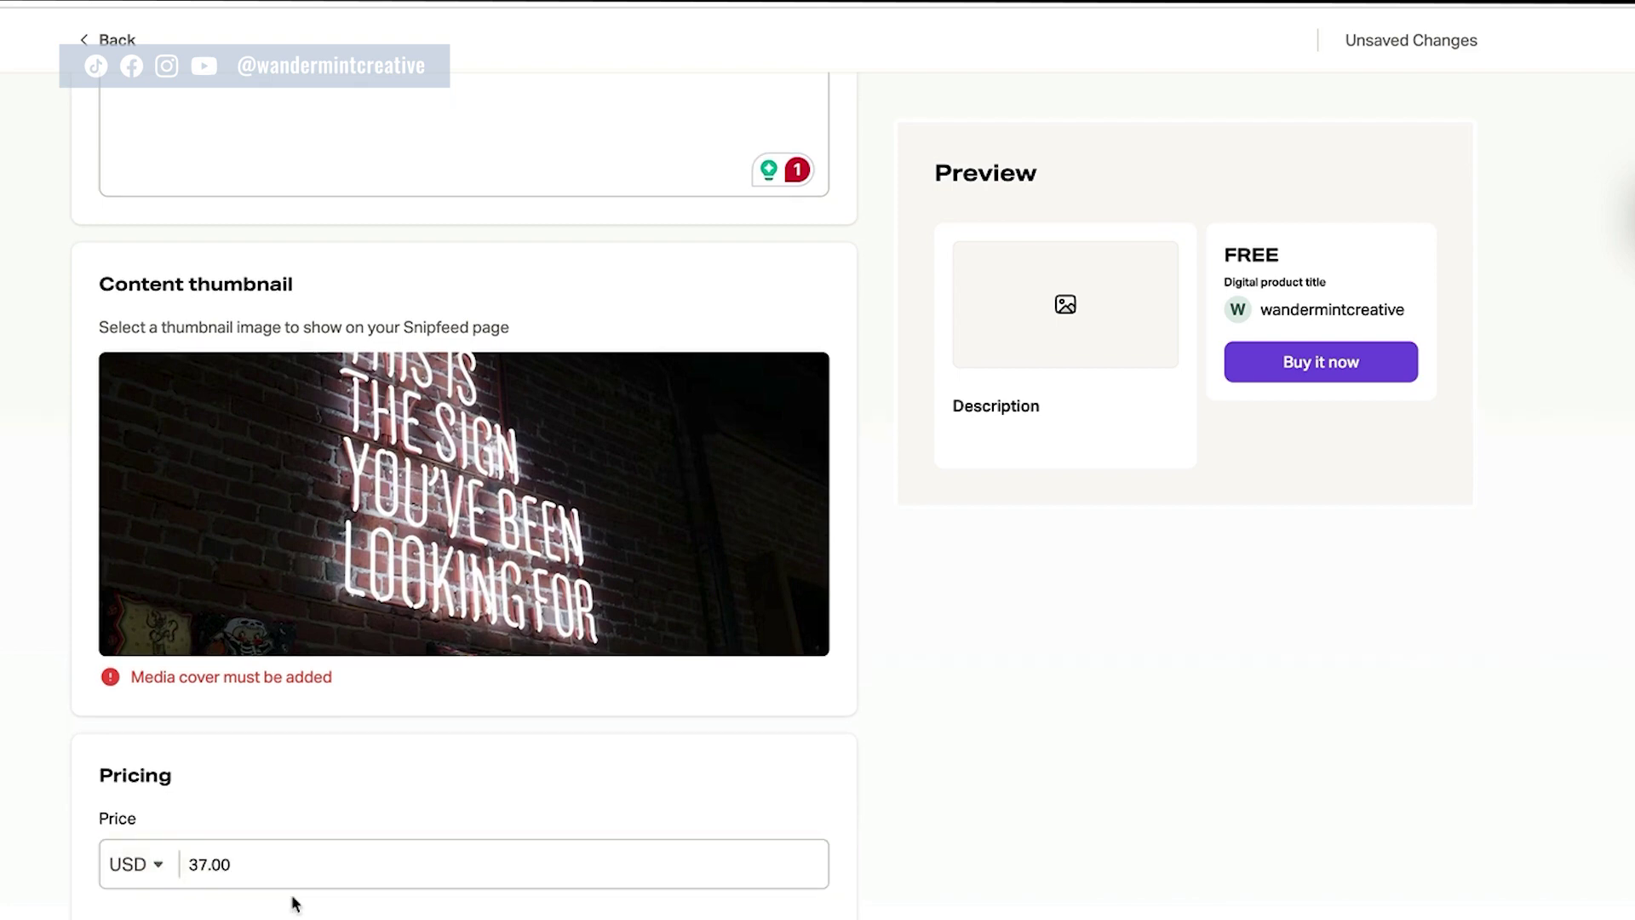
pyautogui.scroll(7, 293, 903)
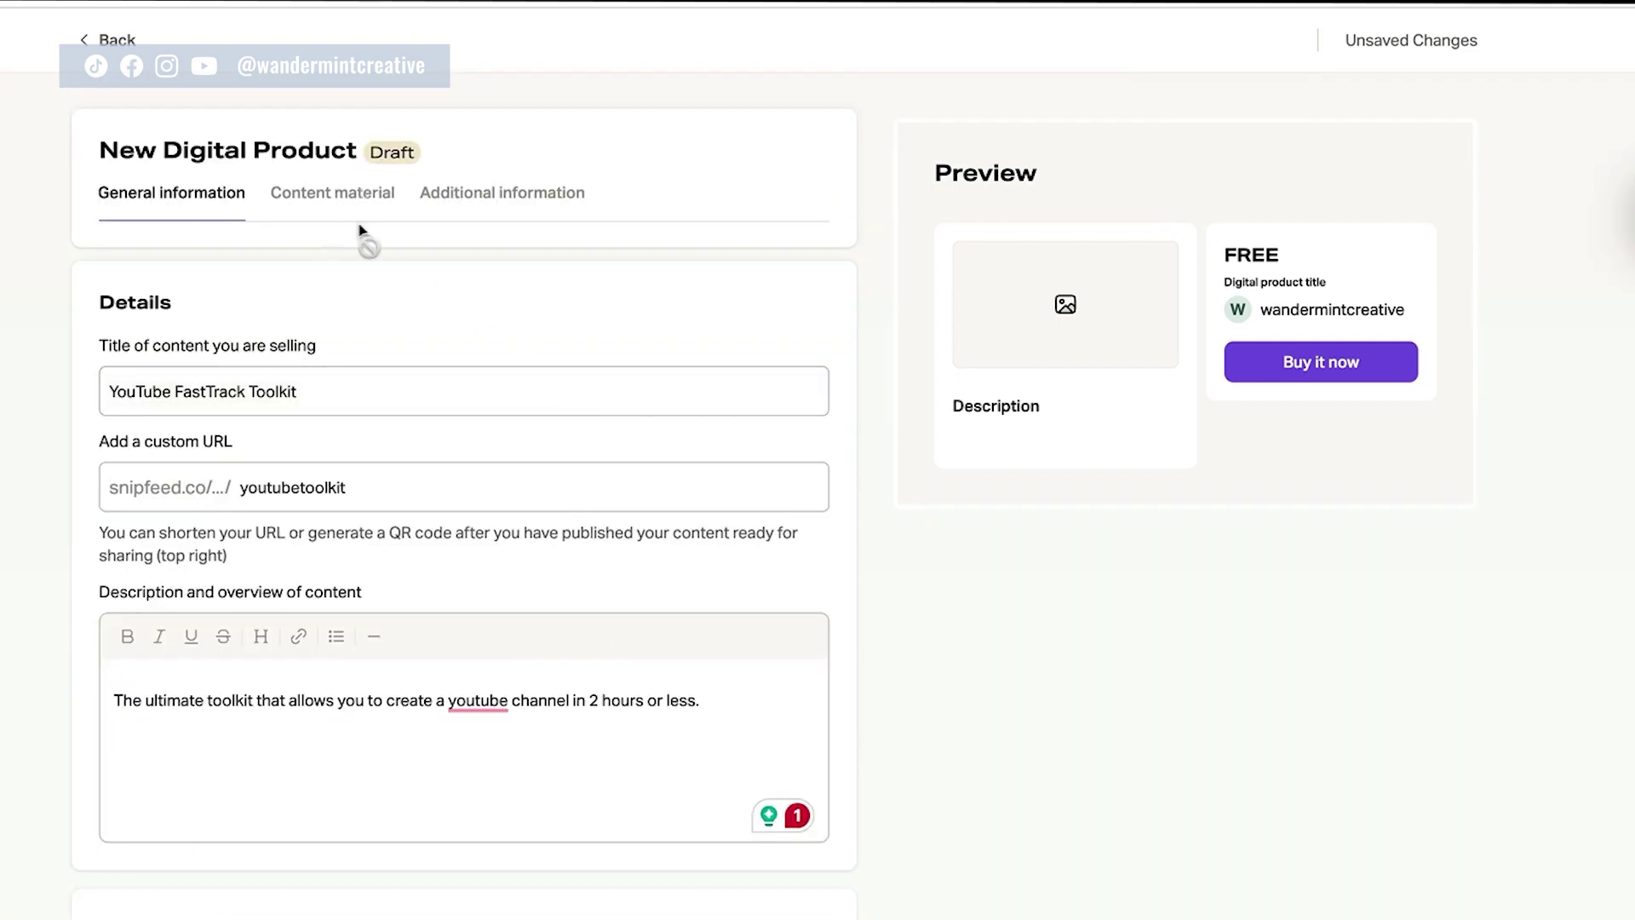
# Skip uploading a content file and continue to the toolkit's Additional information settings.
pyautogui.scroll(-7, 419, 824)
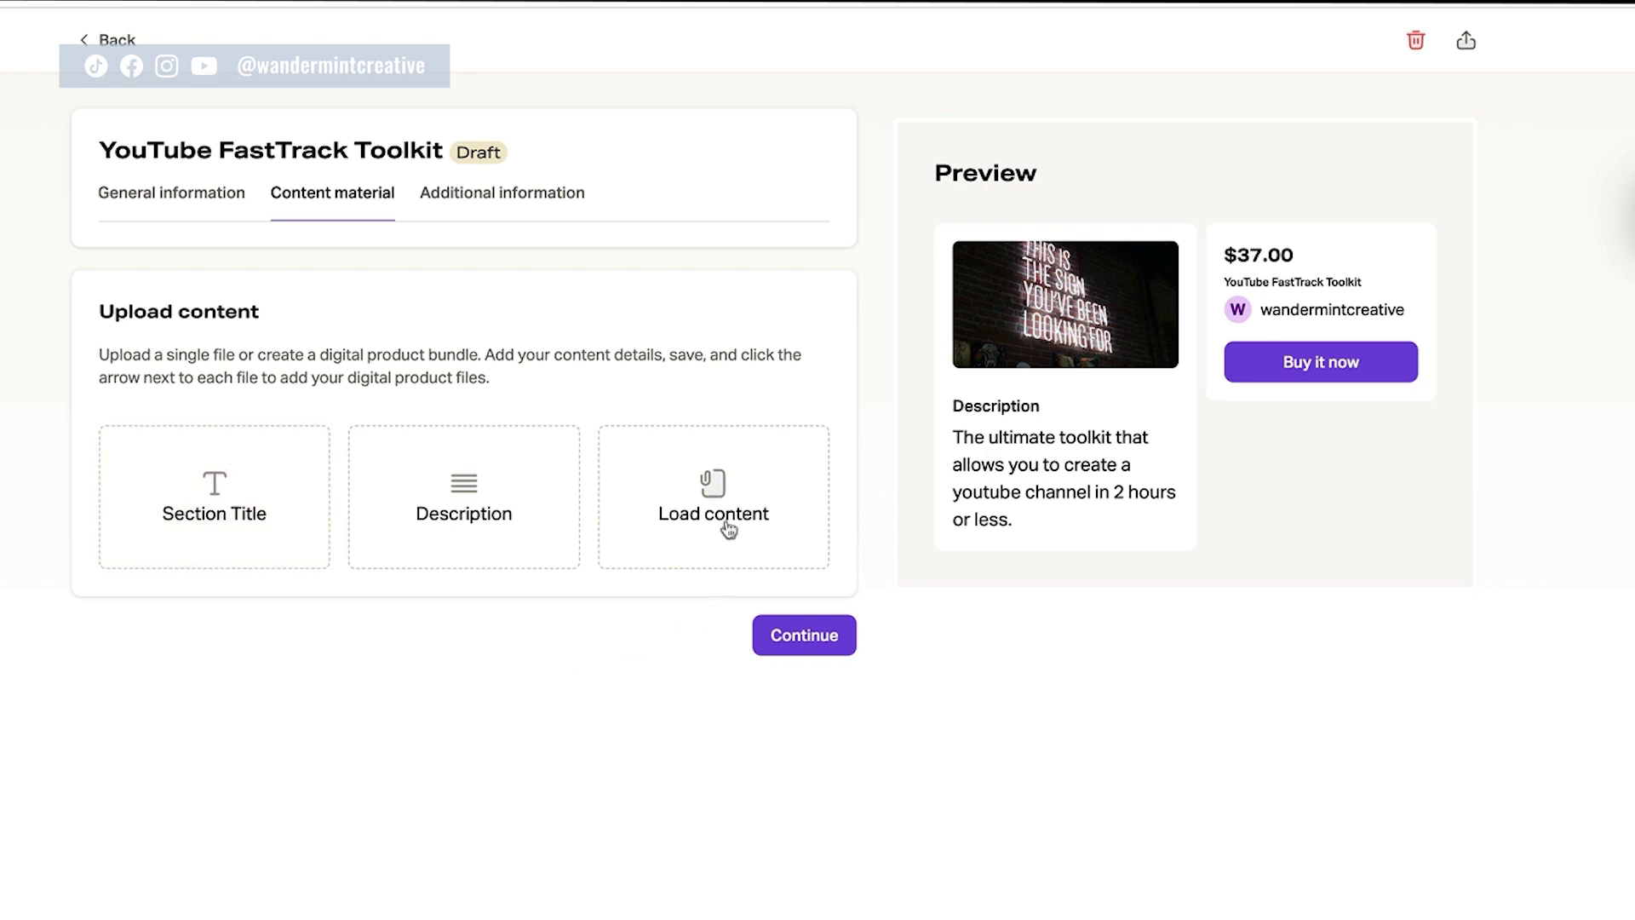
pyautogui.click(757, 505)
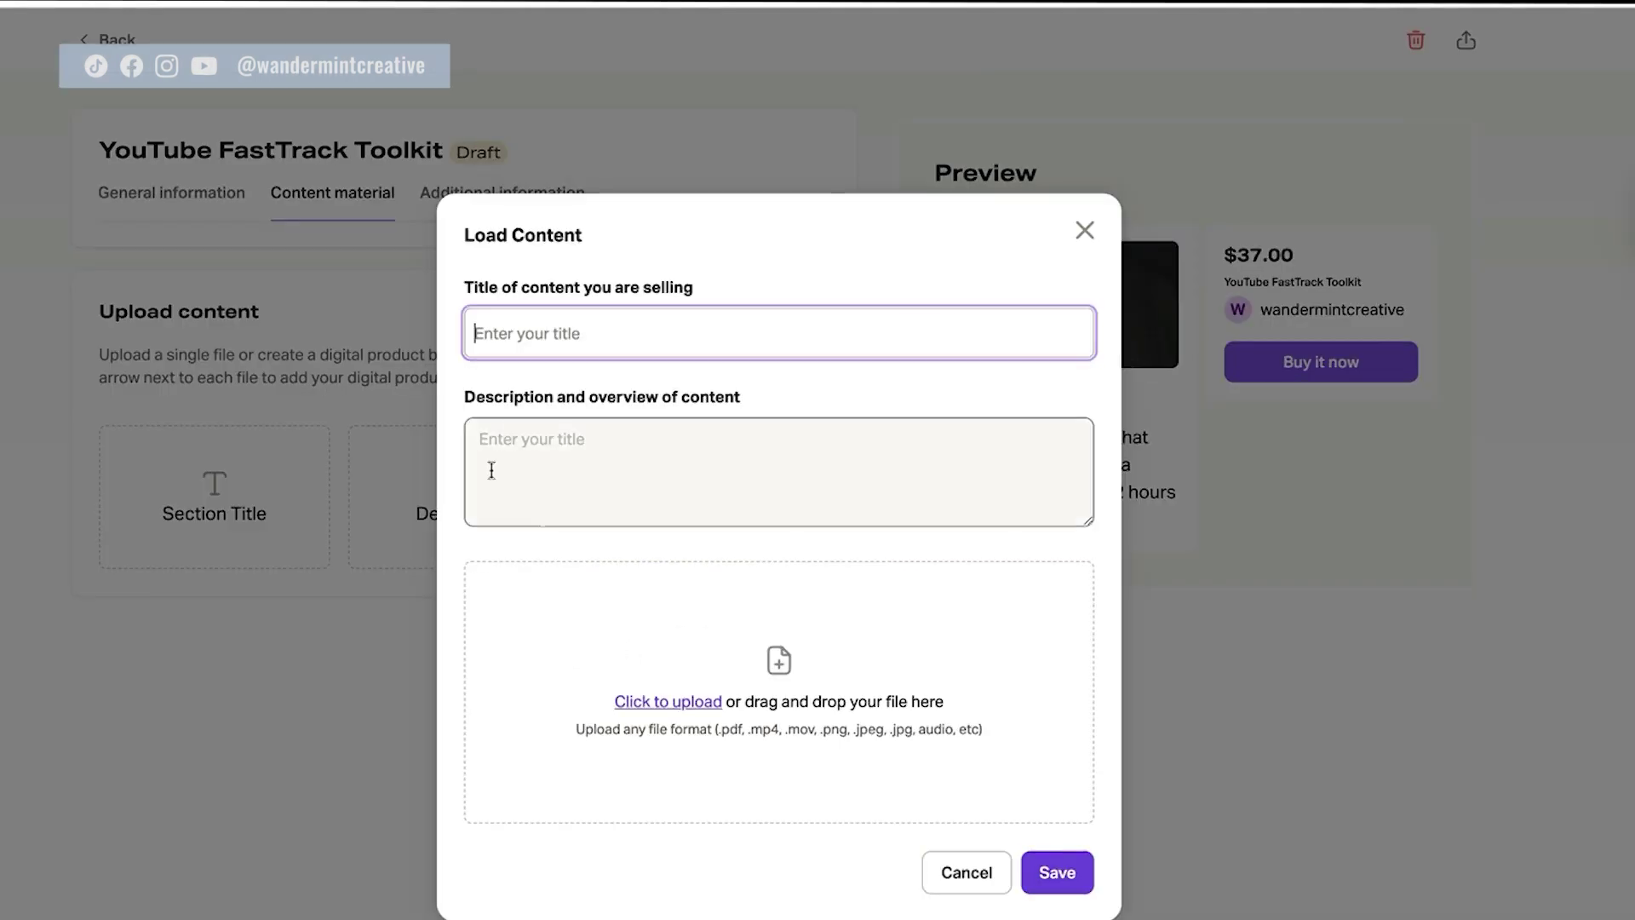
pyautogui.click(1067, 880)
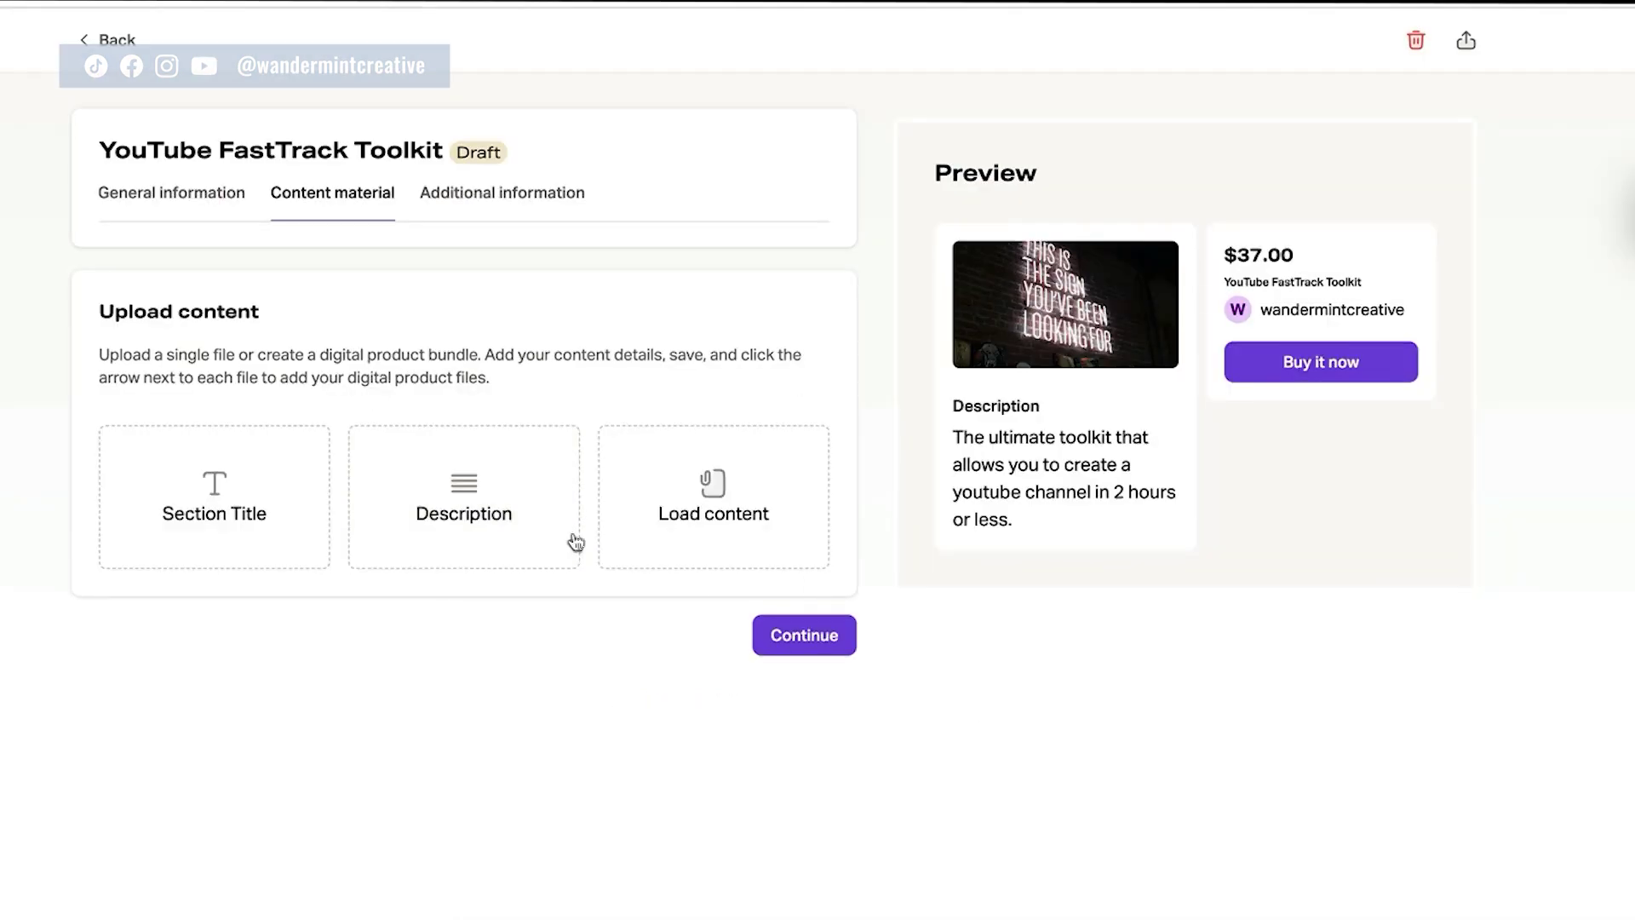
pyautogui.click(807, 645)
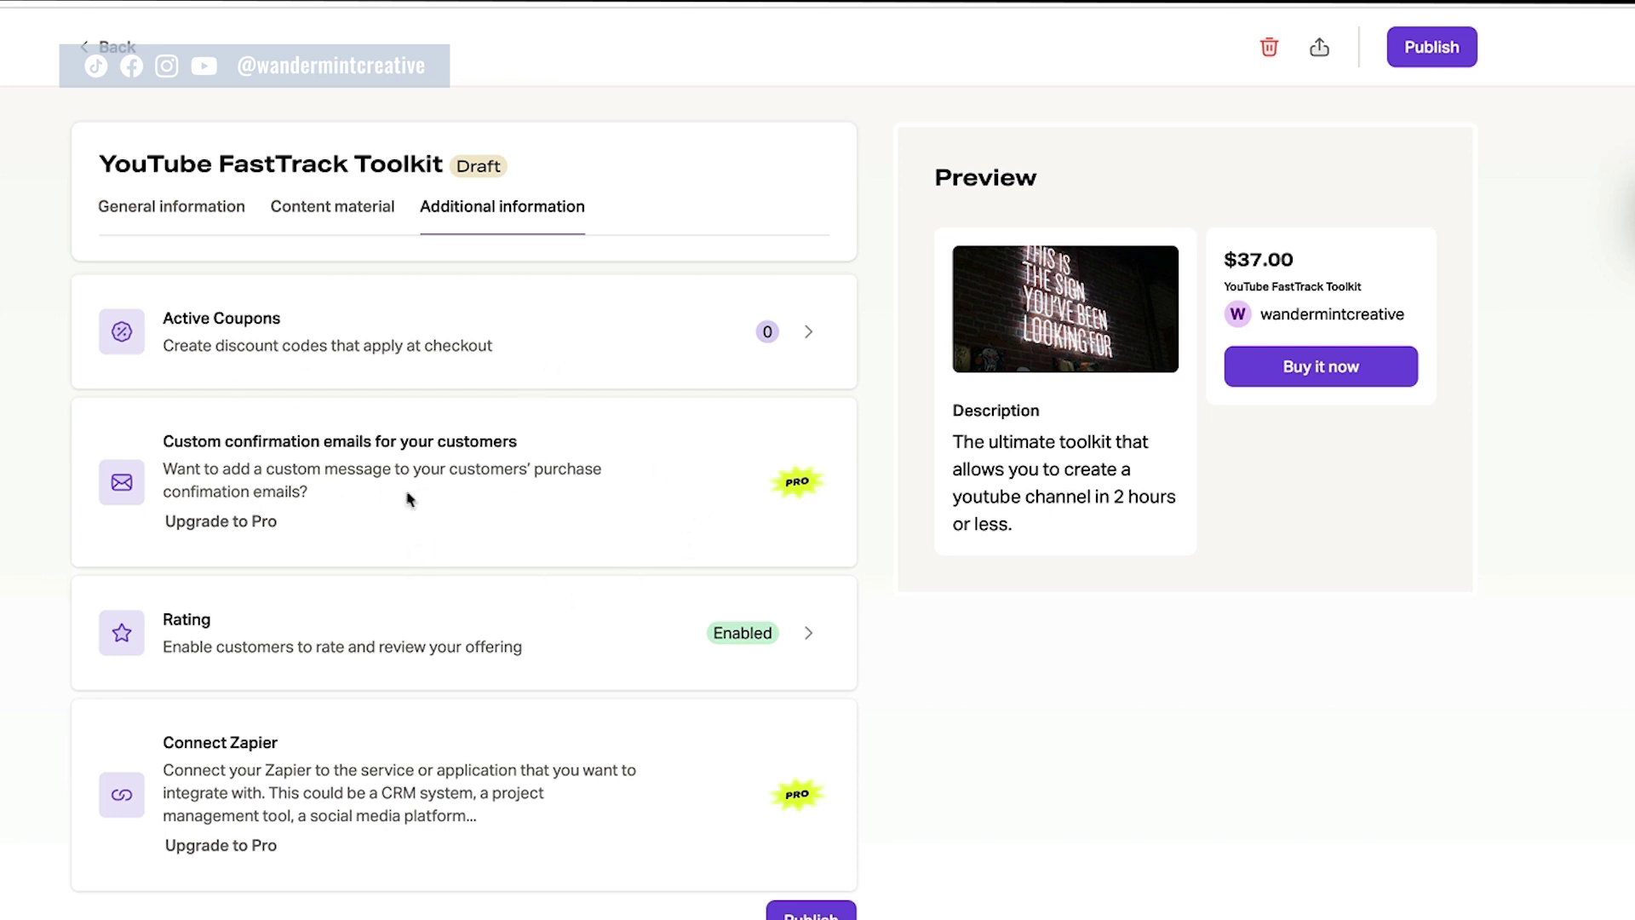
pyautogui.moveTo(153, 529); pyautogui.dragTo(230, 533)
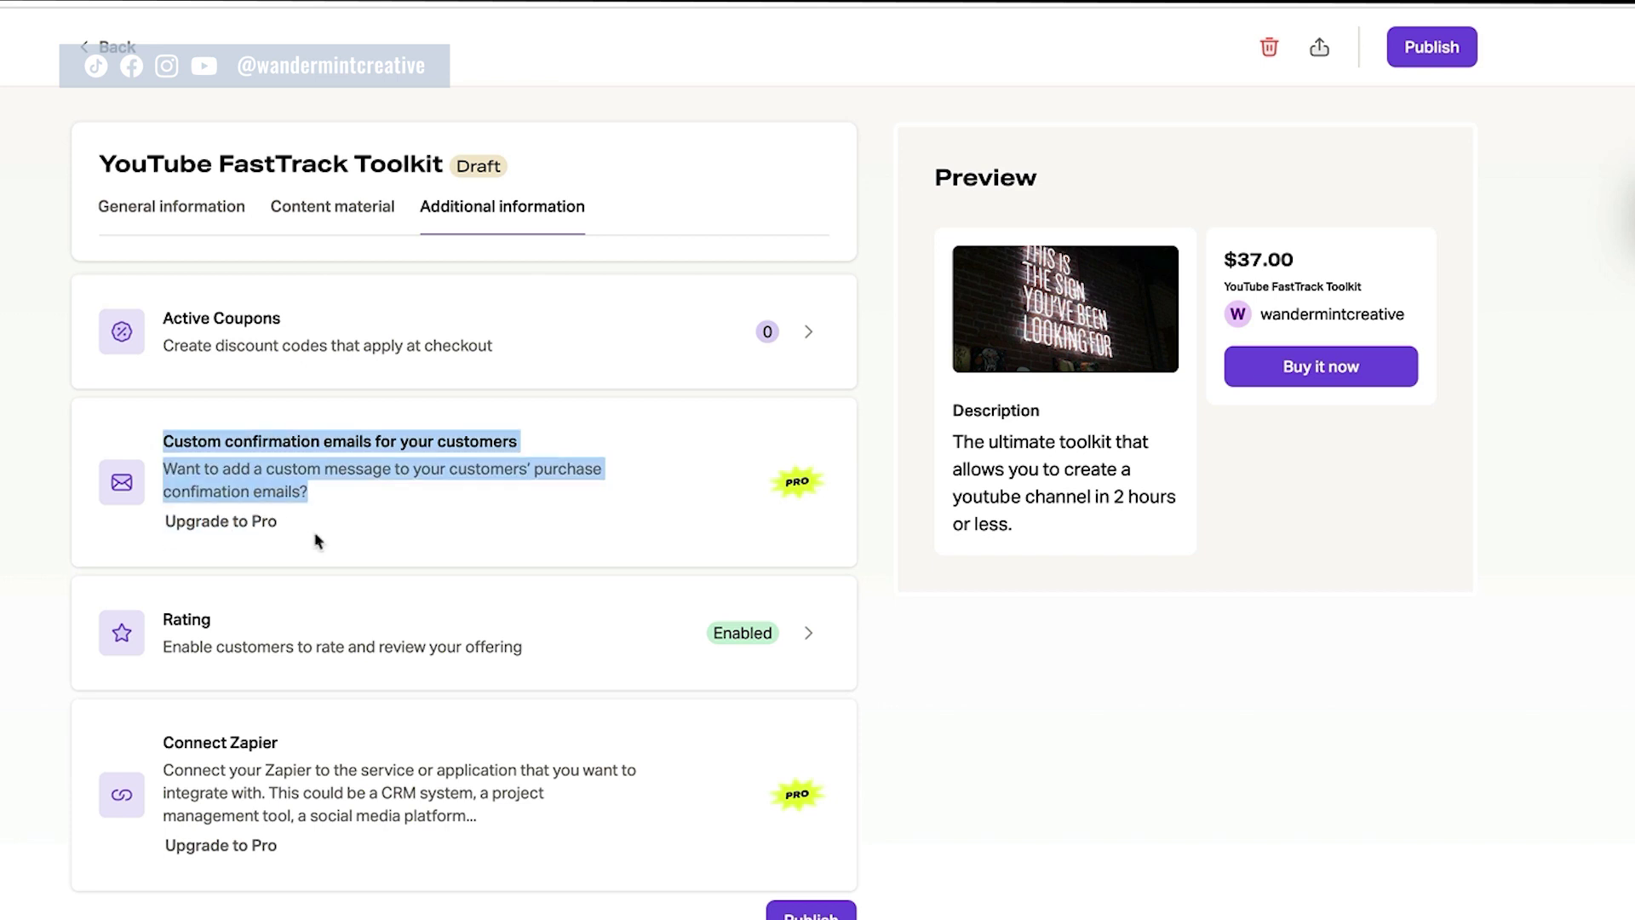
pyautogui.click(503, 538)
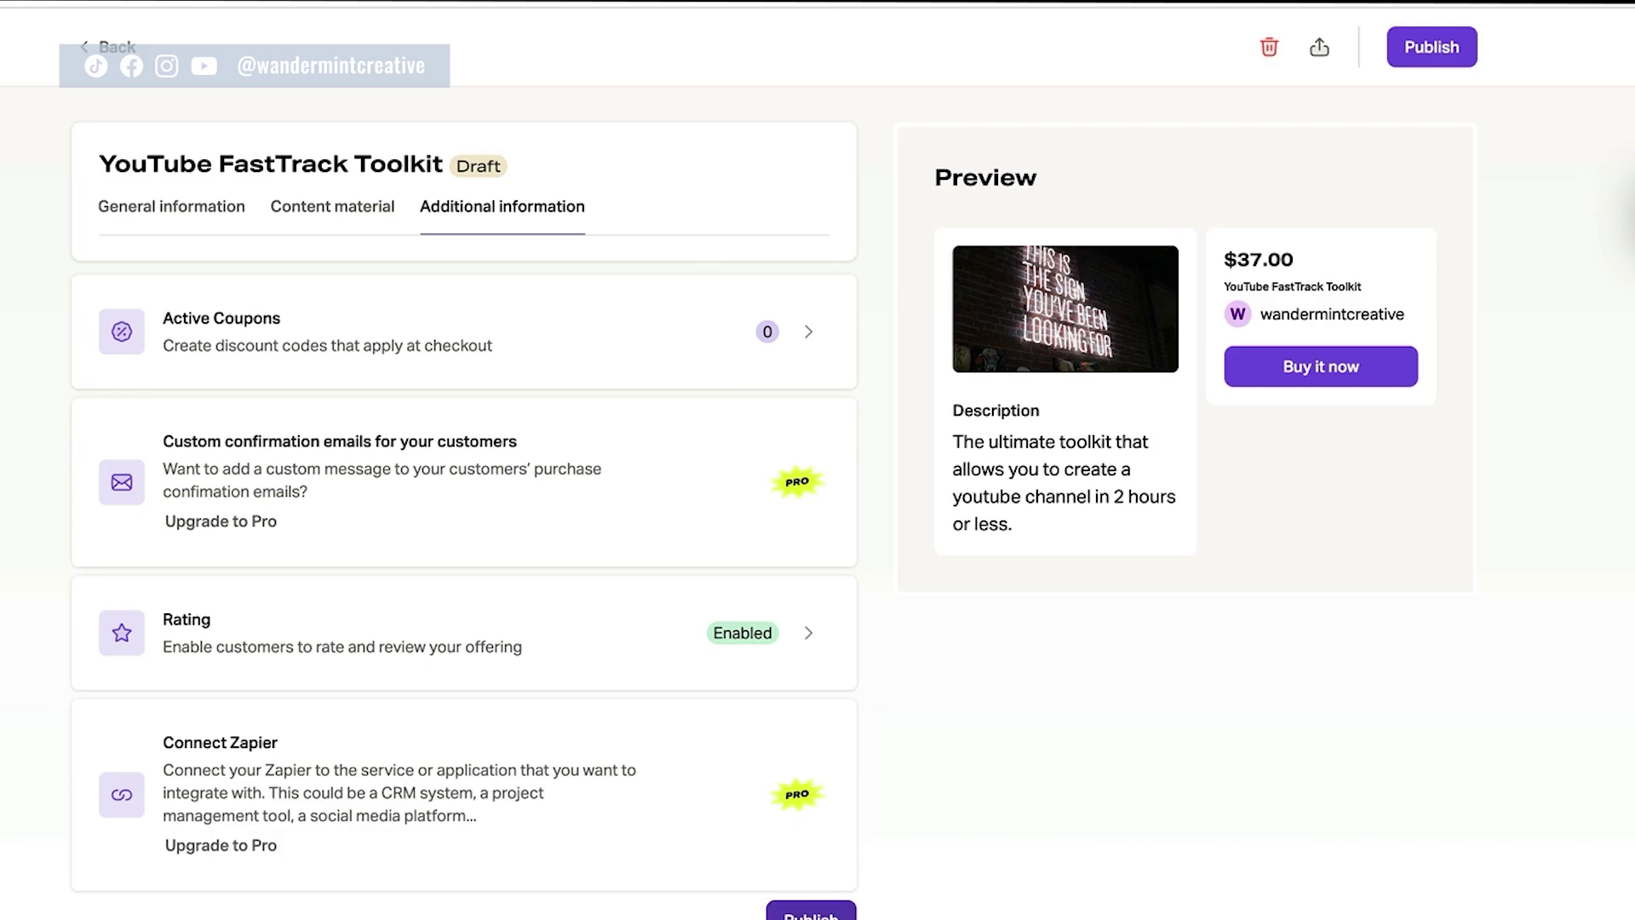
# Publish the YouTube FastTrack Toolkit and add it as an Exclusive Content block with Circle Thumbnail layout.
pyautogui.click(811, 911)
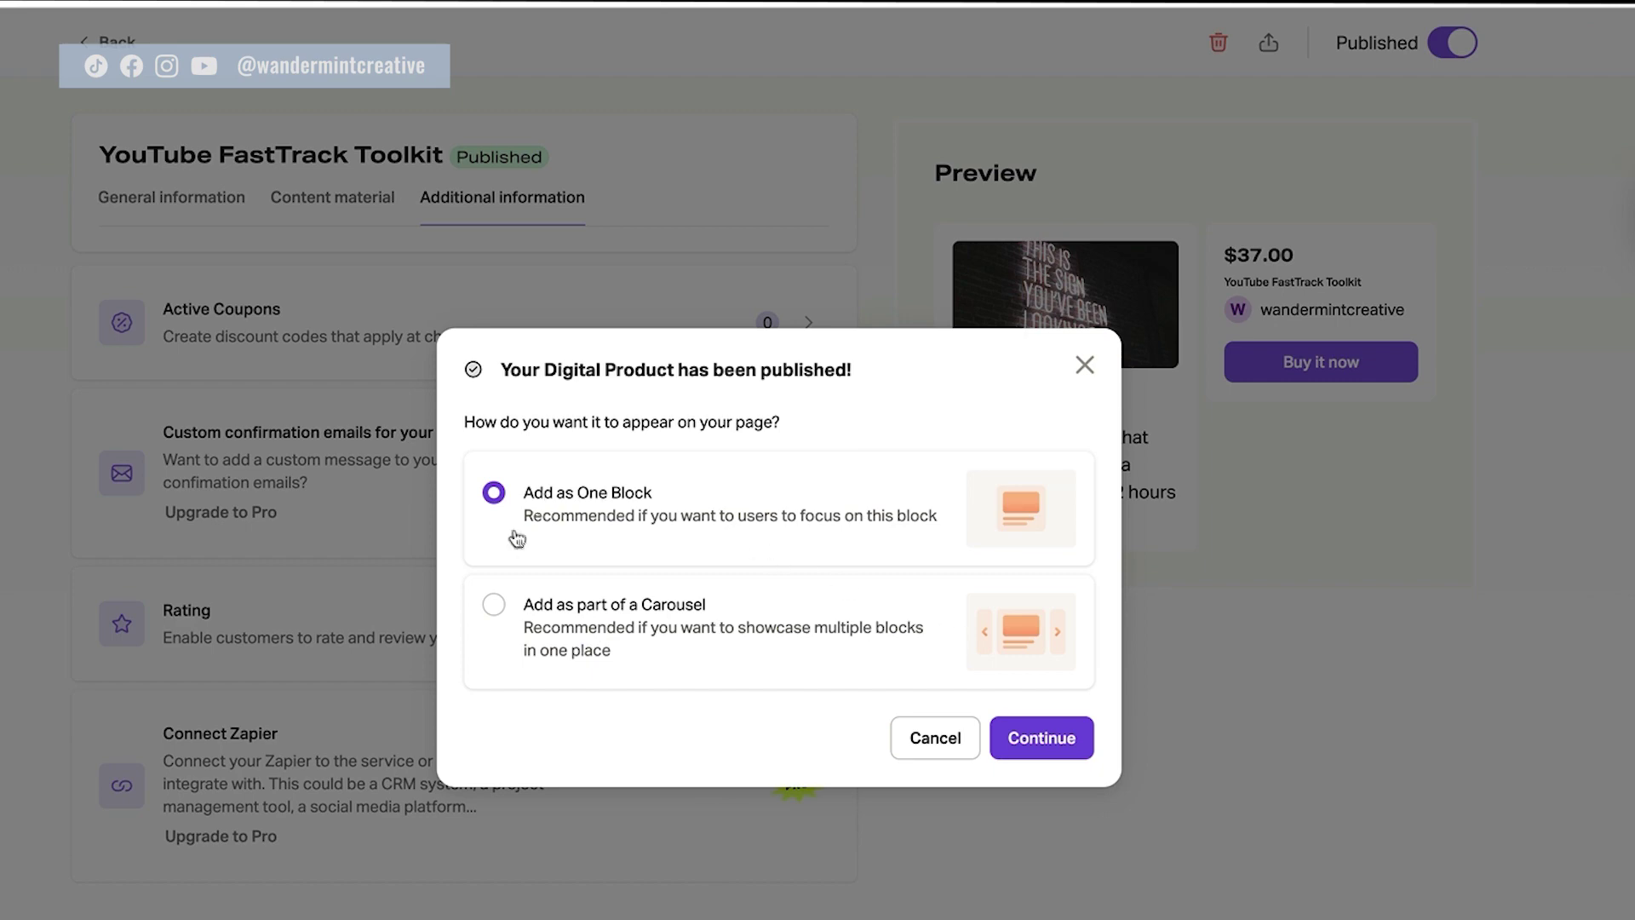
pyautogui.click(1034, 739)
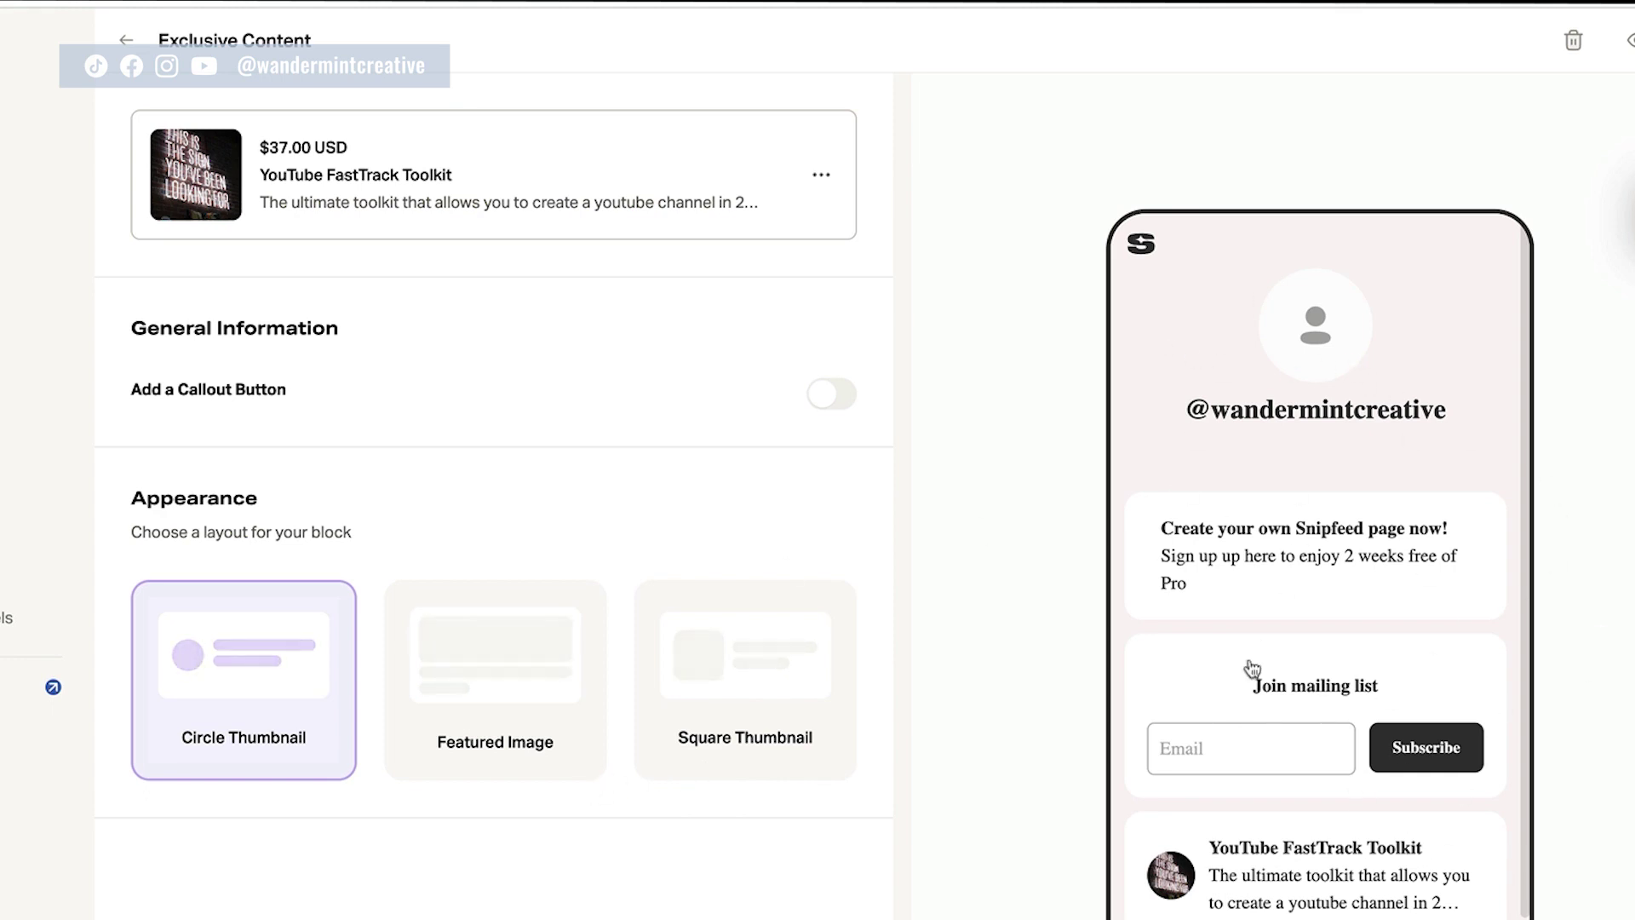
pyautogui.scroll(-1, 1250, 670)
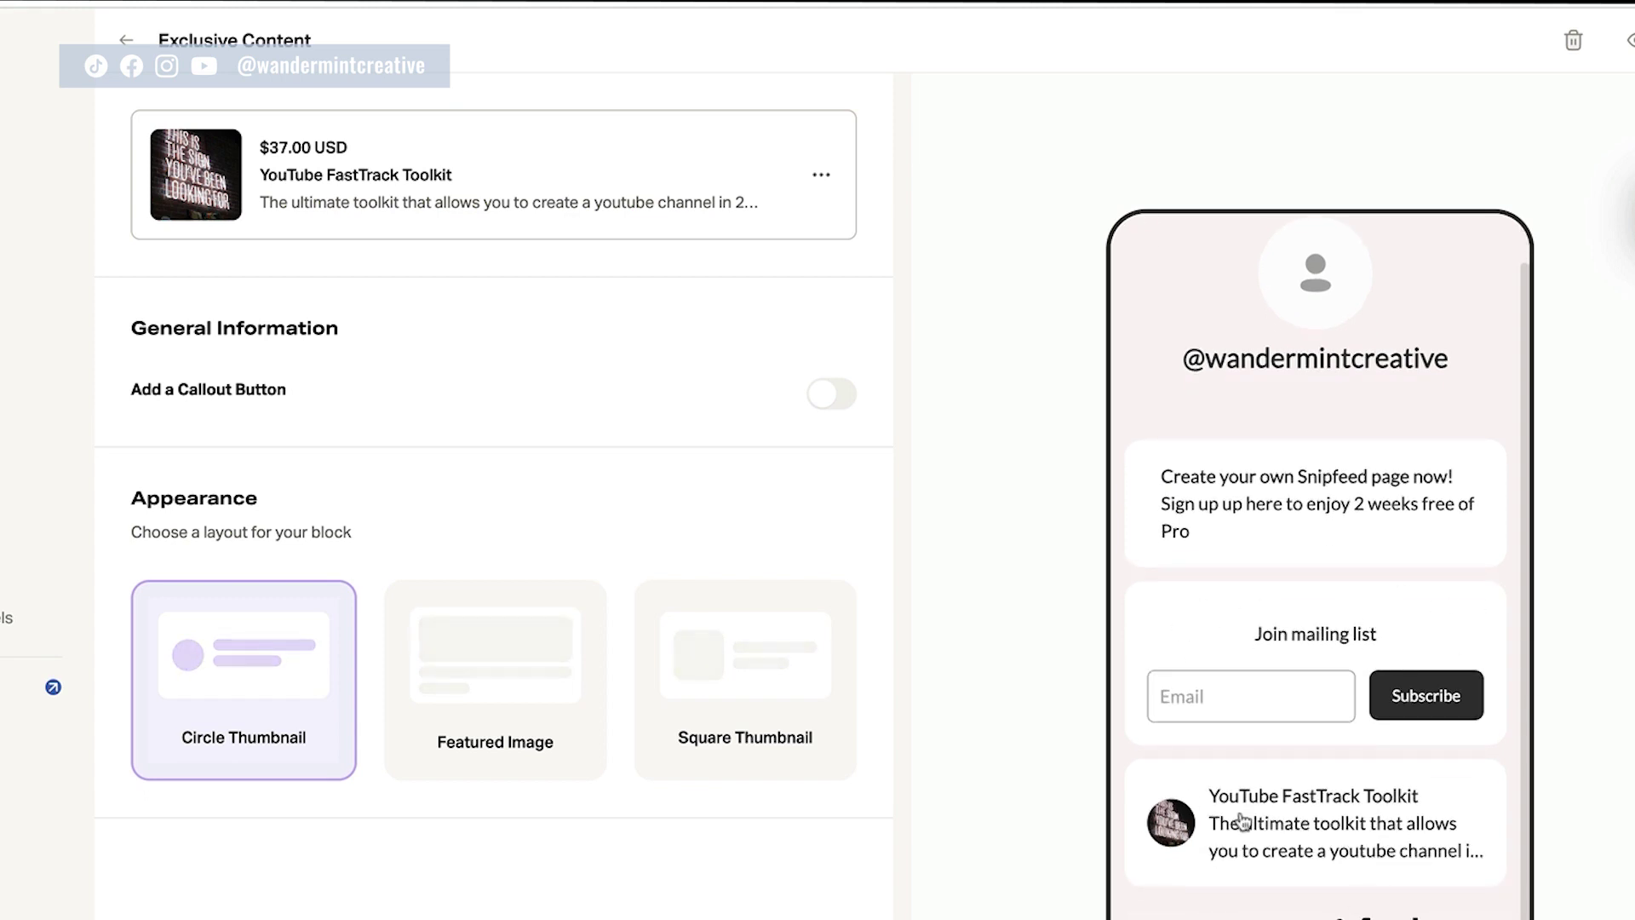
pyautogui.scroll(-1, 1448, 826)
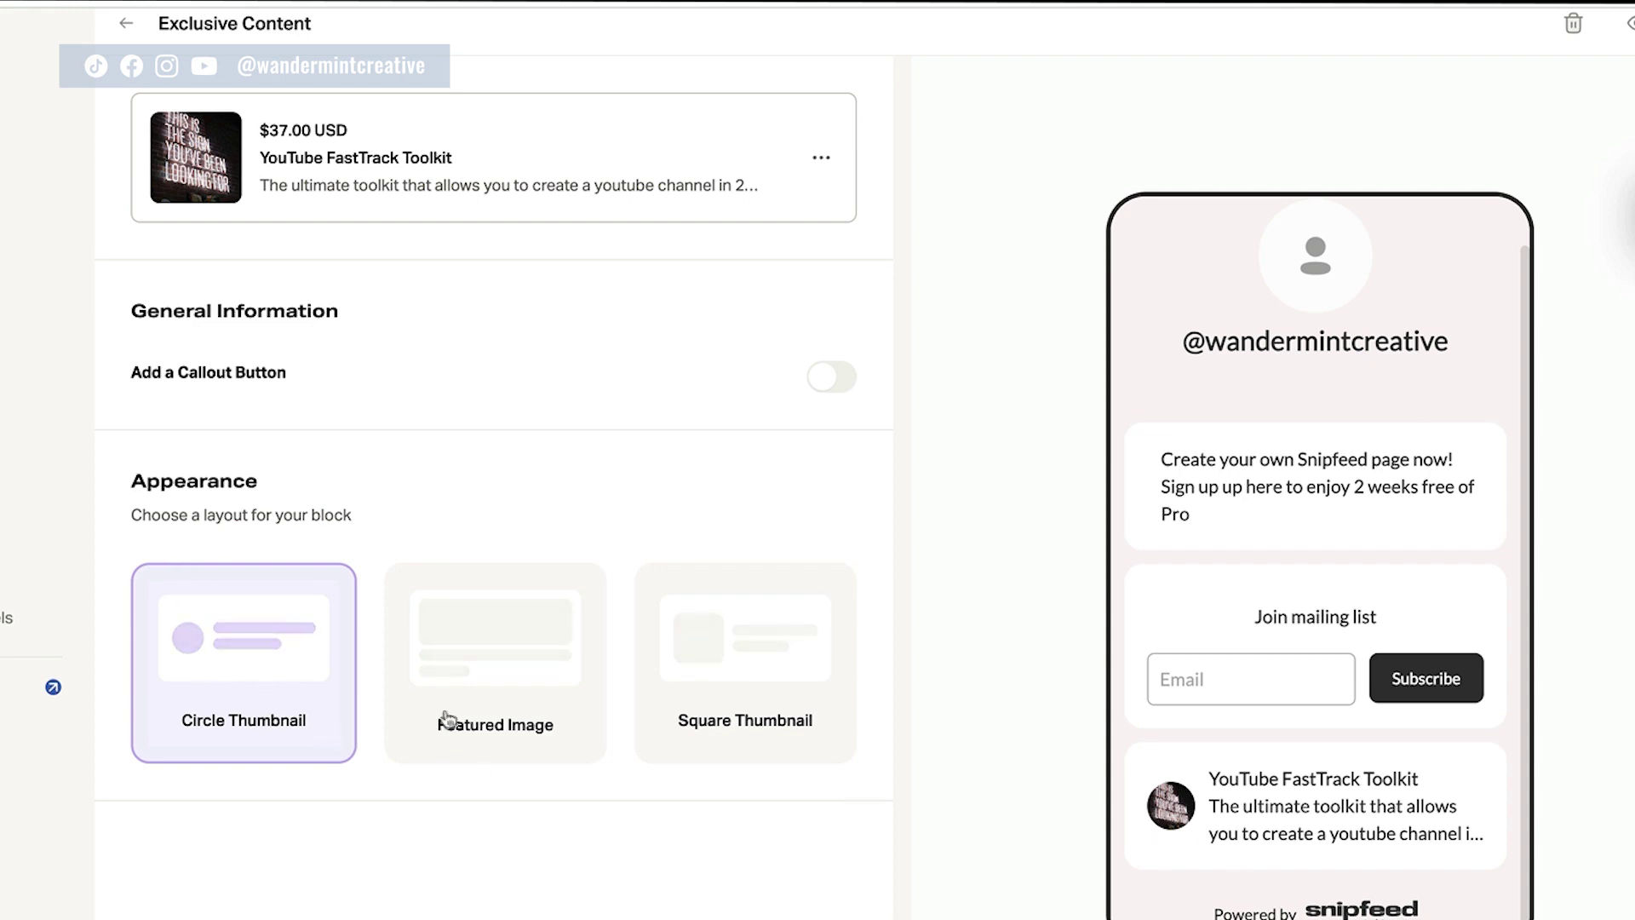
# Switch the toolkit block's layout to Square Thumbnail.
pyautogui.click(520, 697)
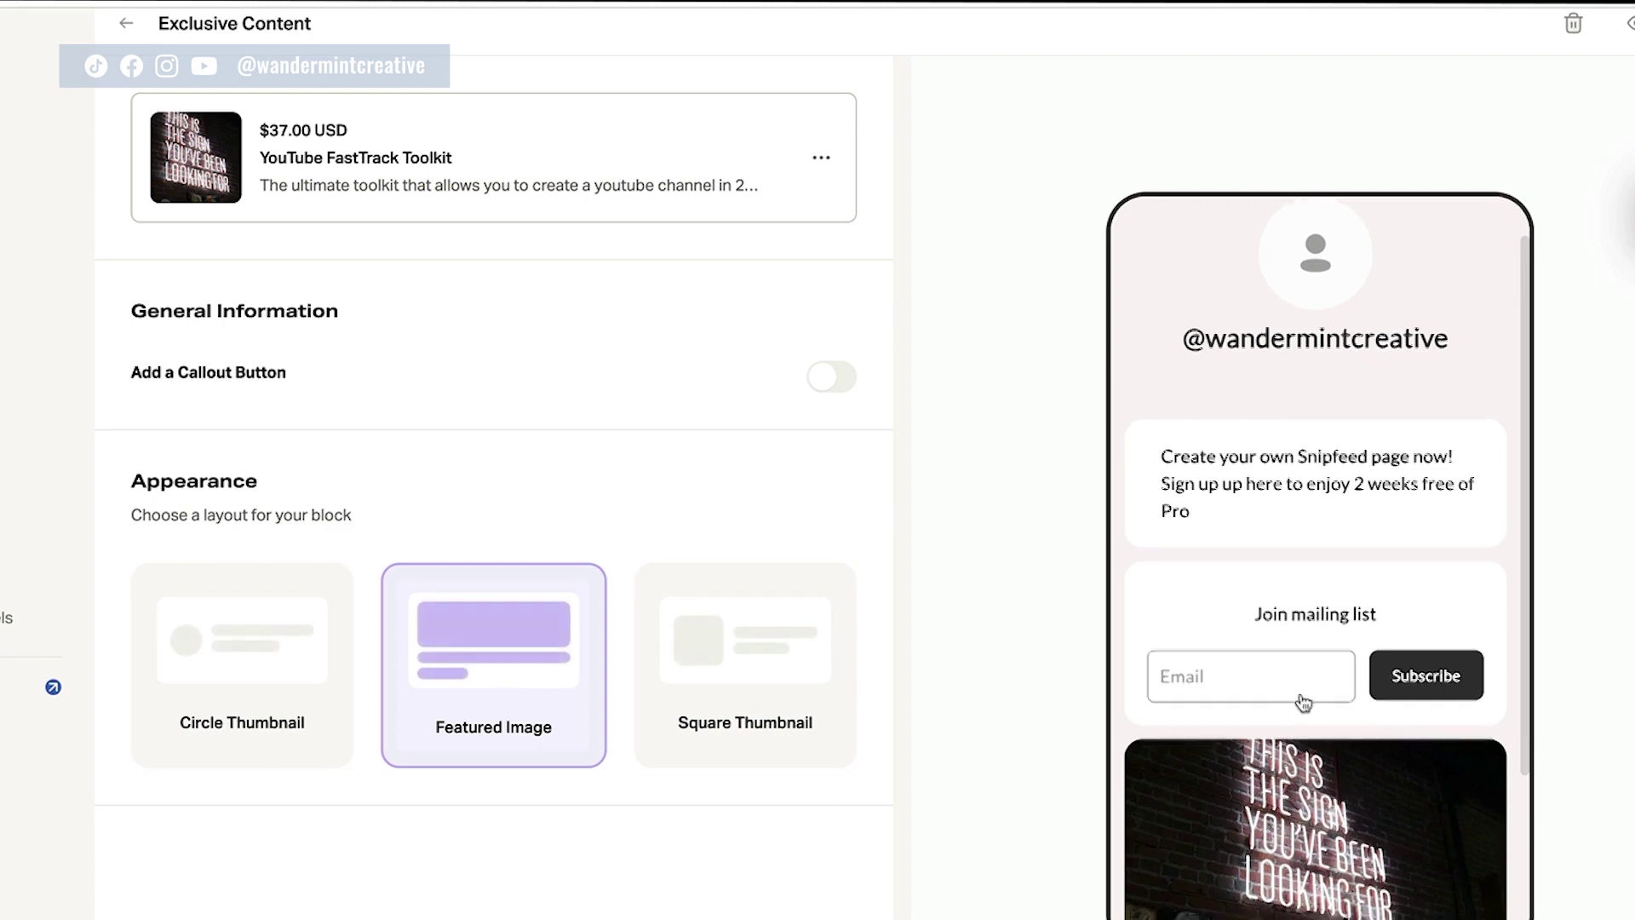
pyautogui.click(773, 680)
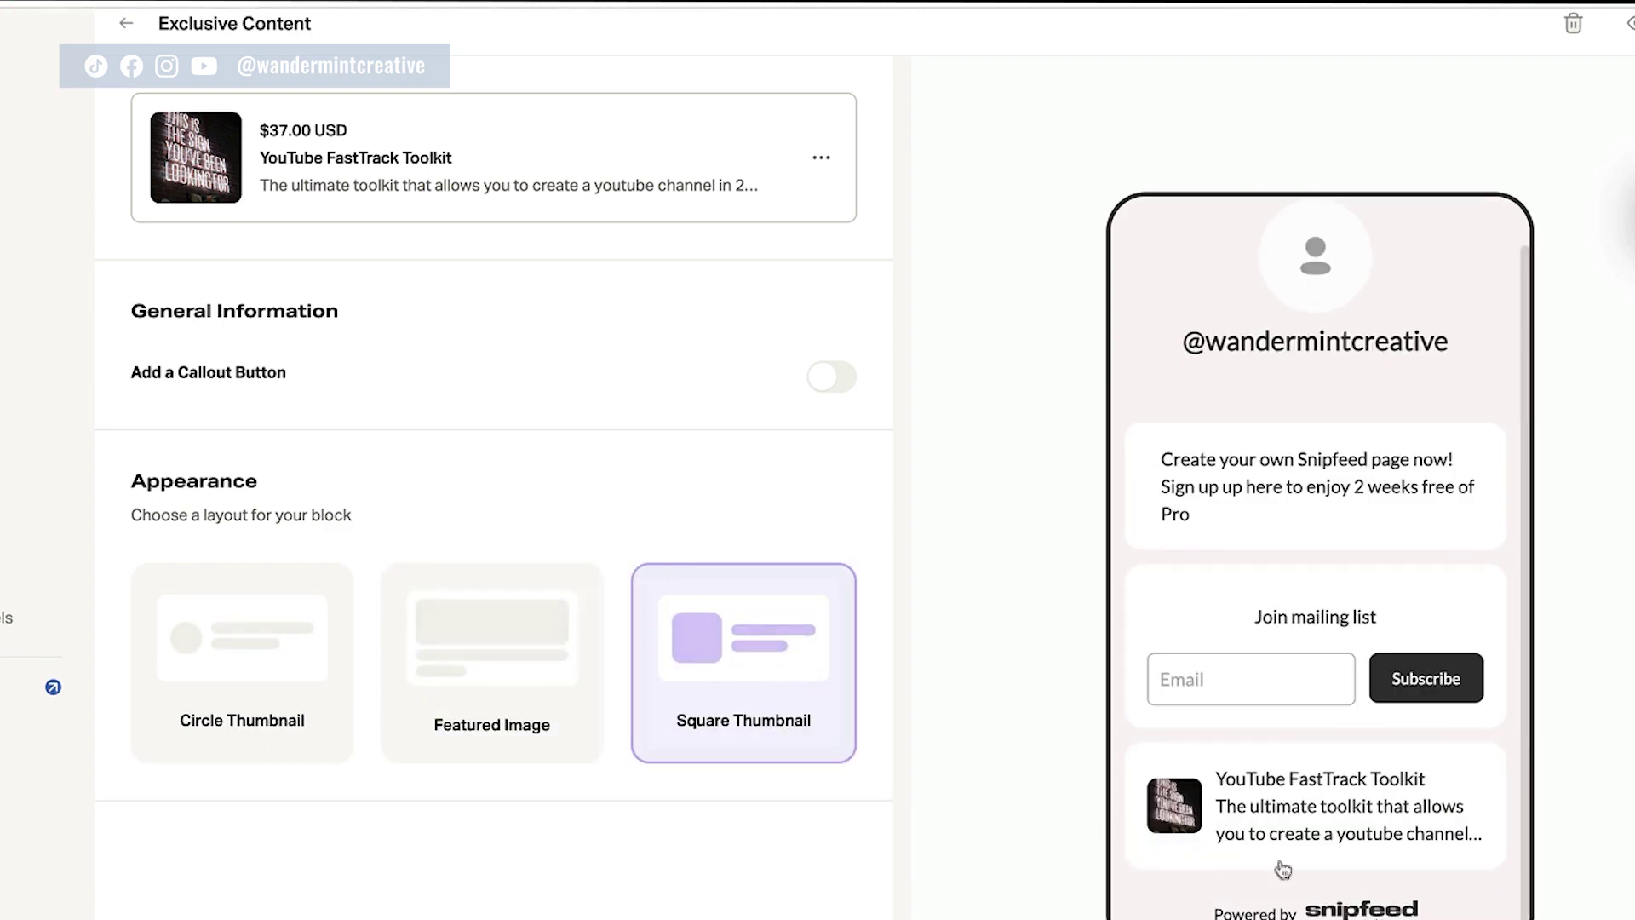
pyautogui.scroll(1, 766, 647)
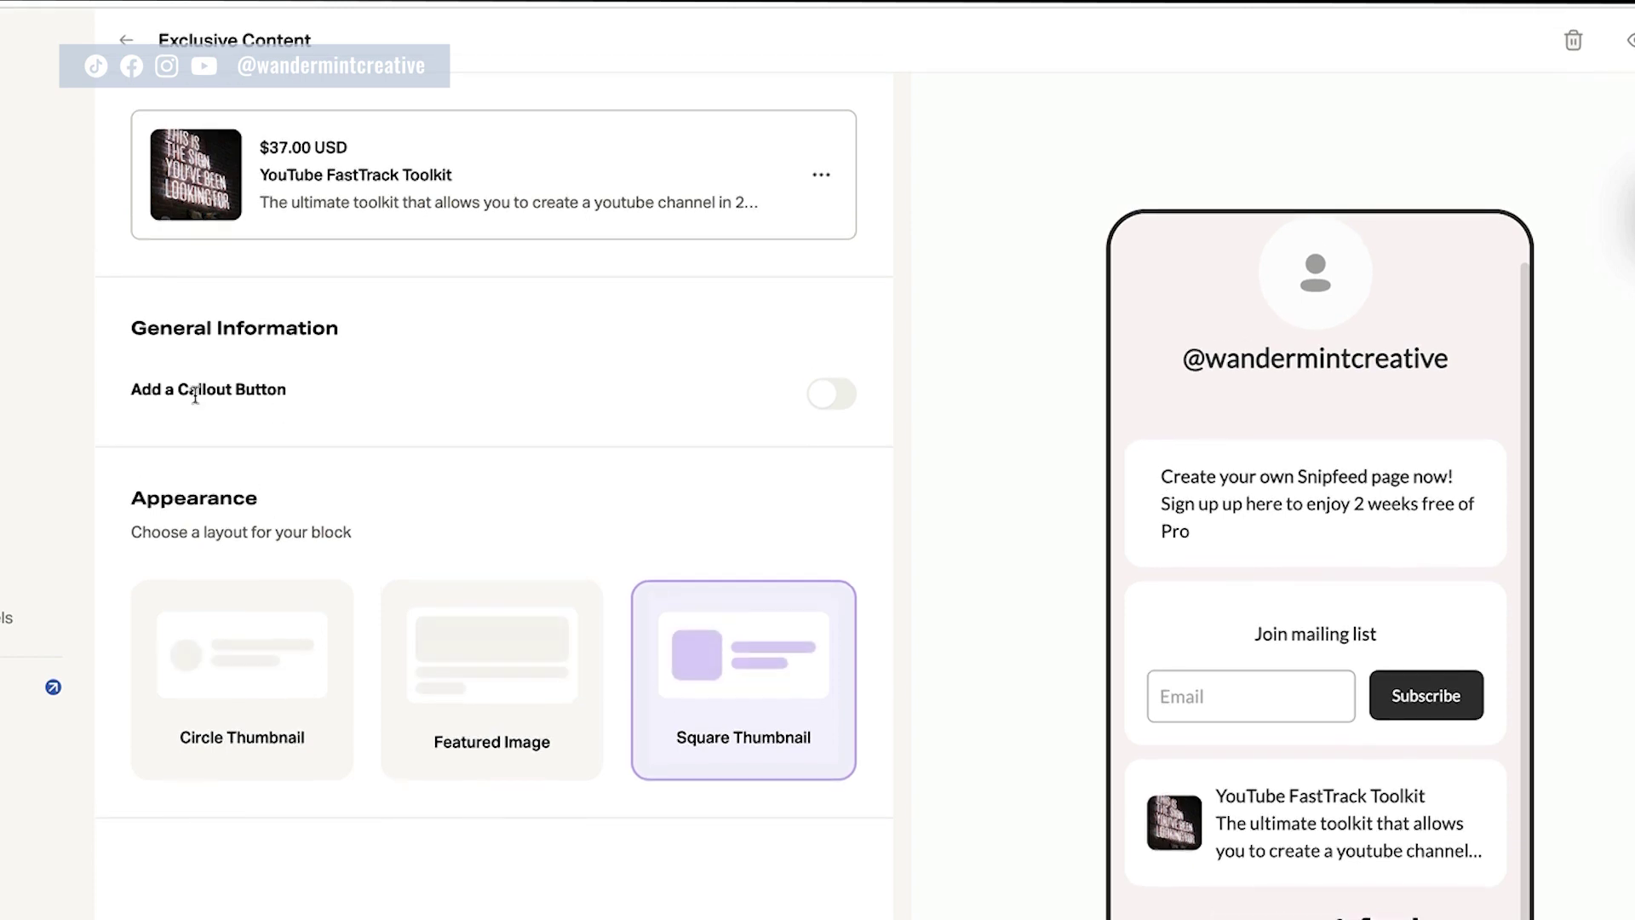
# Add a 'Join us here' callout button to the toolkit block and return to Products.
pyautogui.click(842, 397)
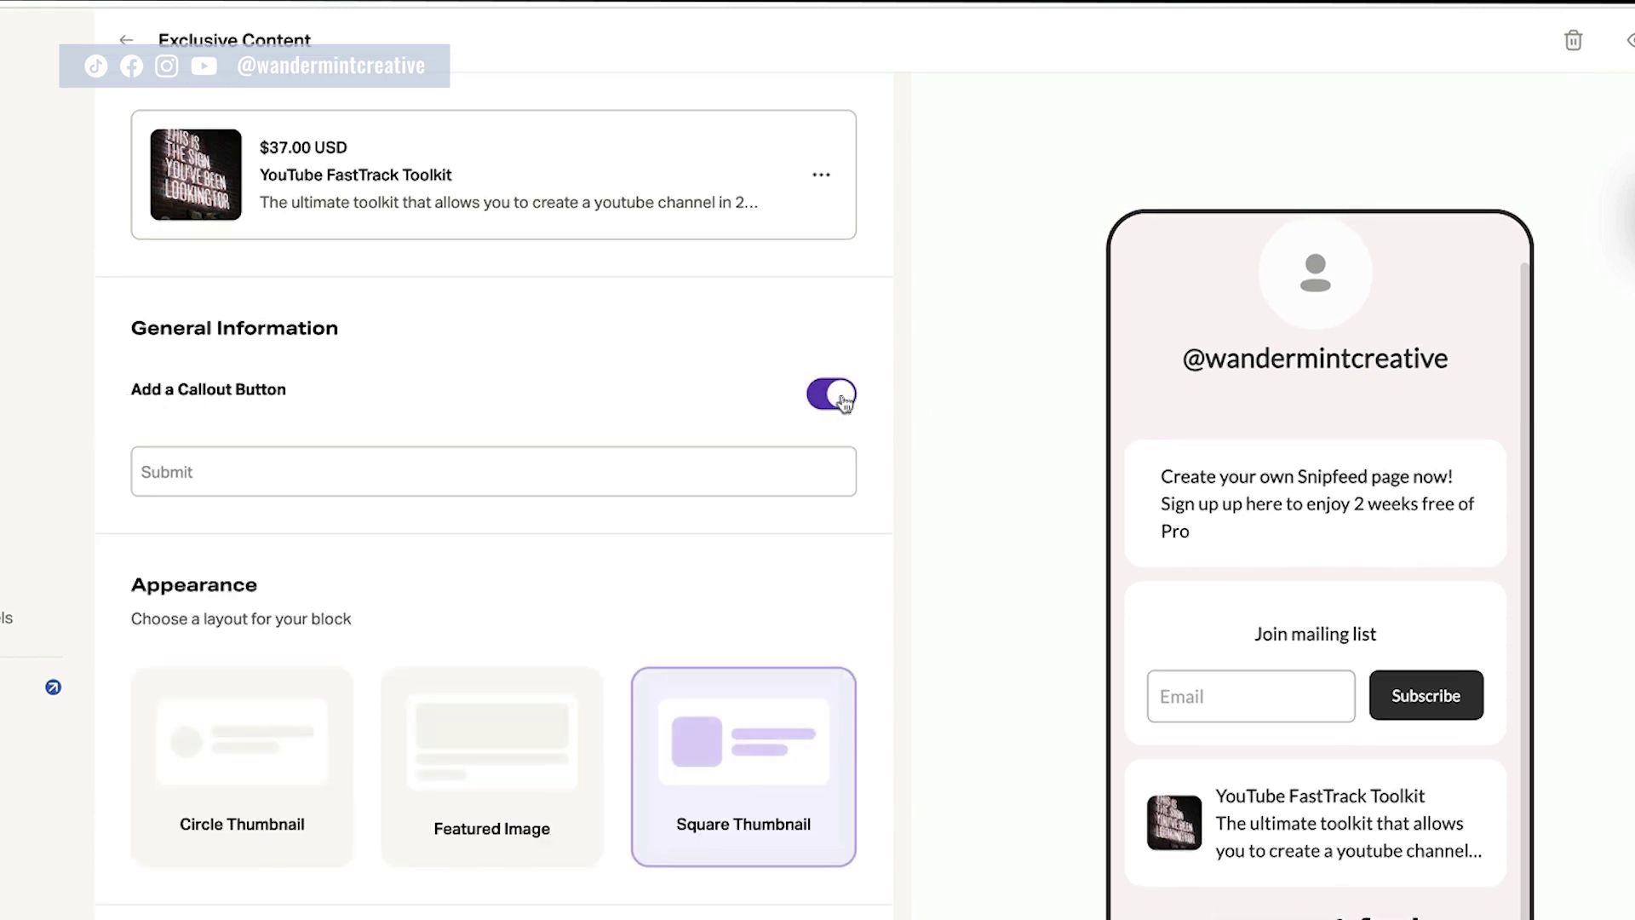
pyautogui.click(305, 466)
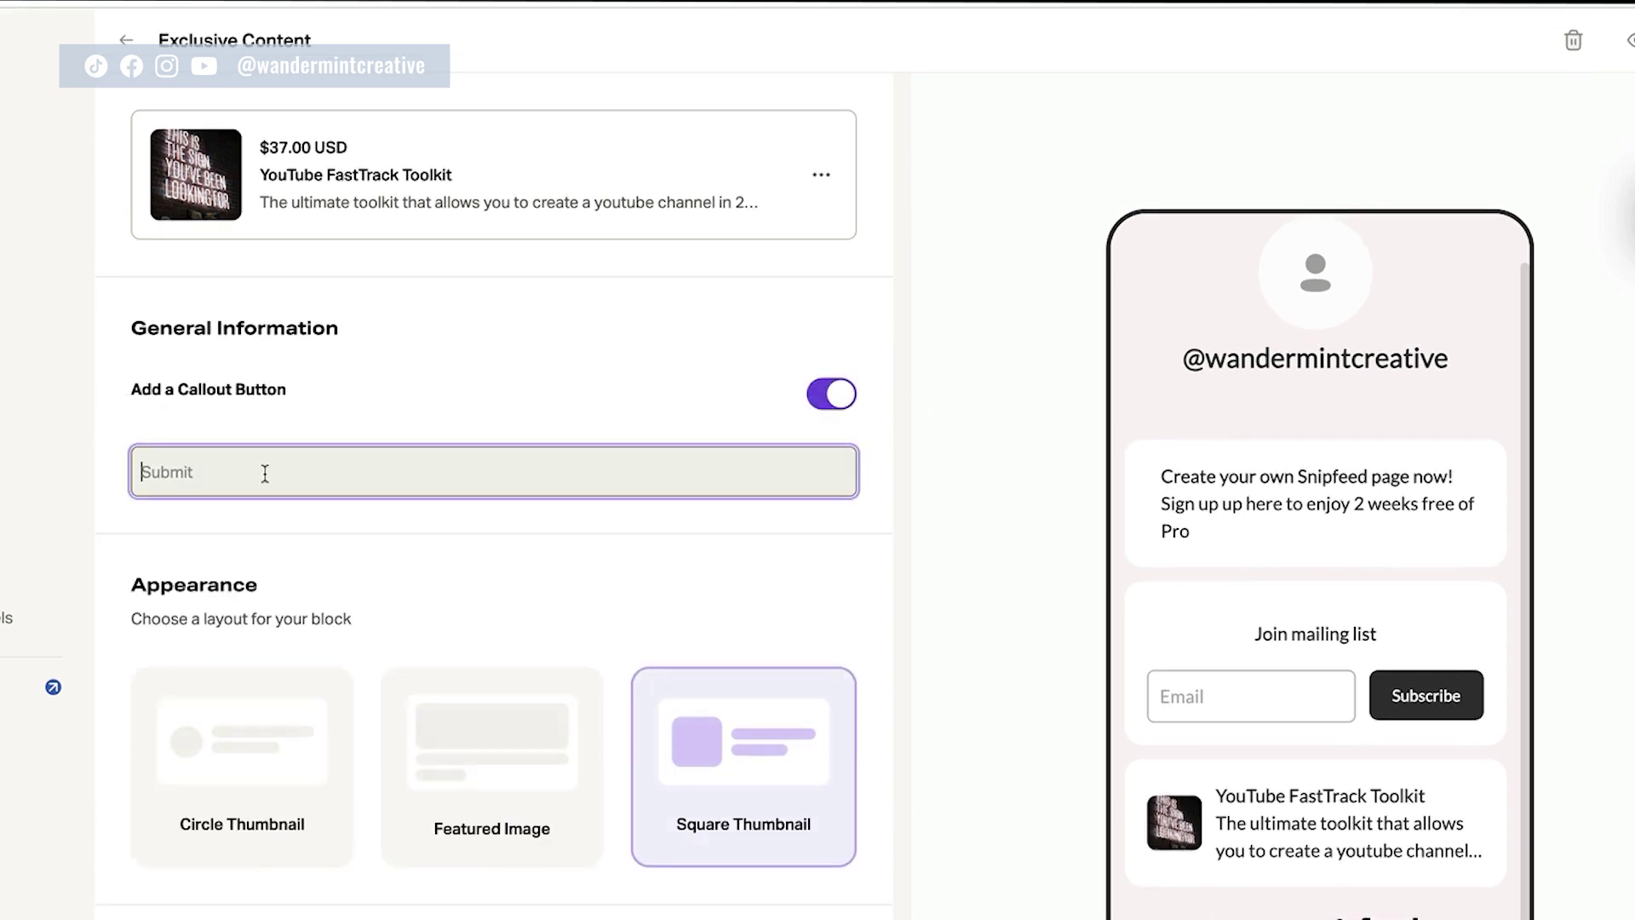
pyautogui.write('Join us here')
pyautogui.click(657, 382)
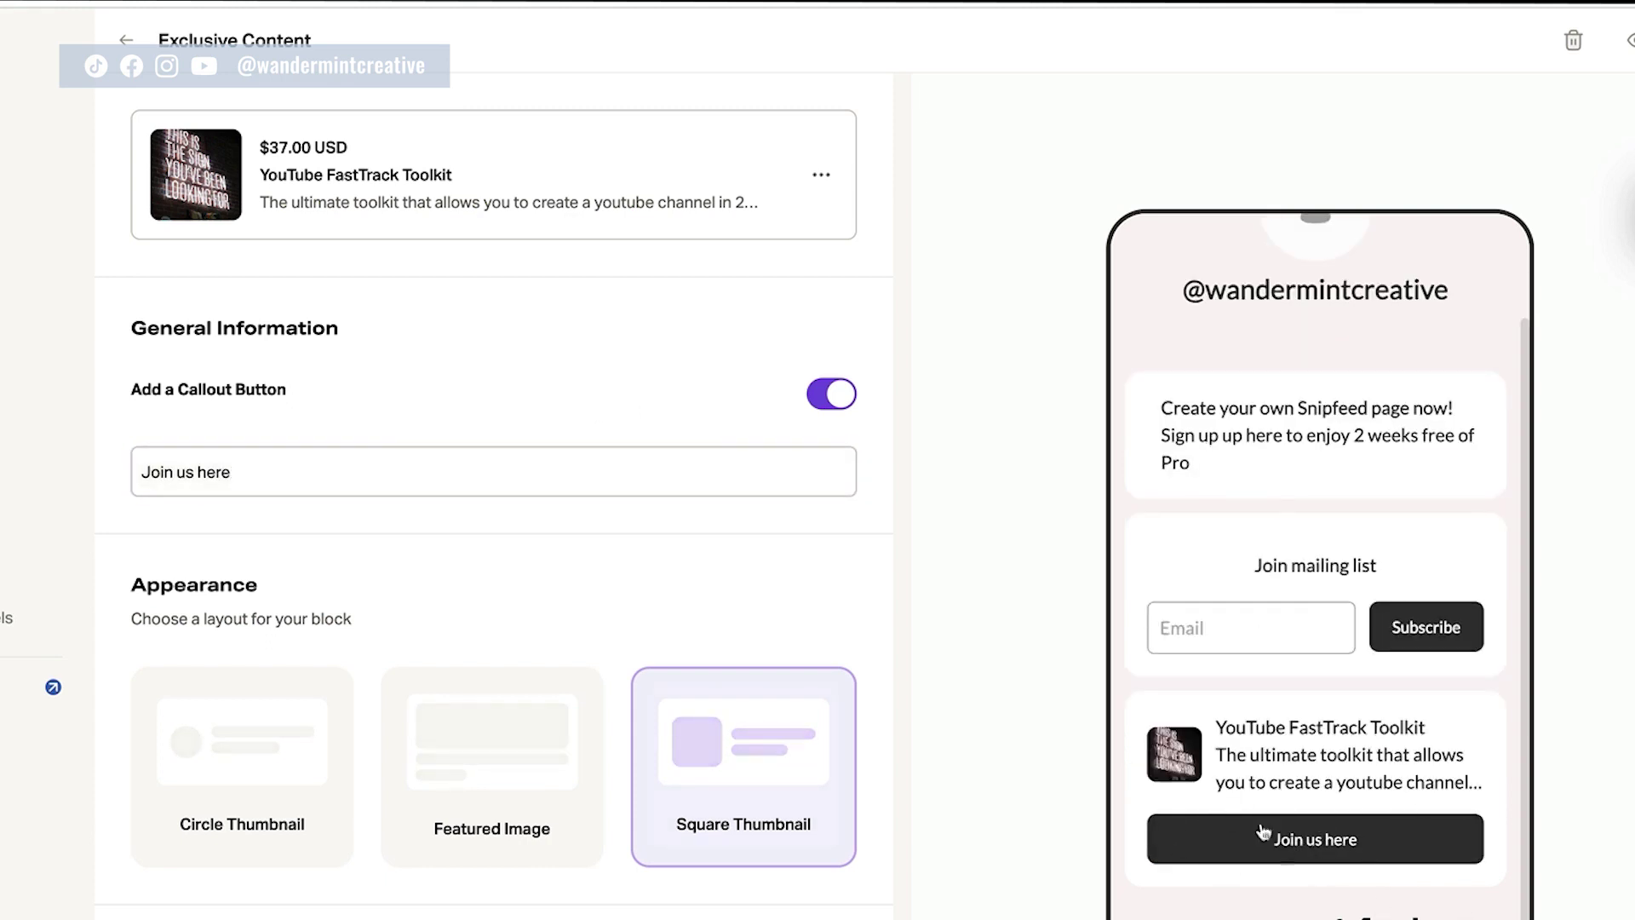
pyautogui.click(122, 43)
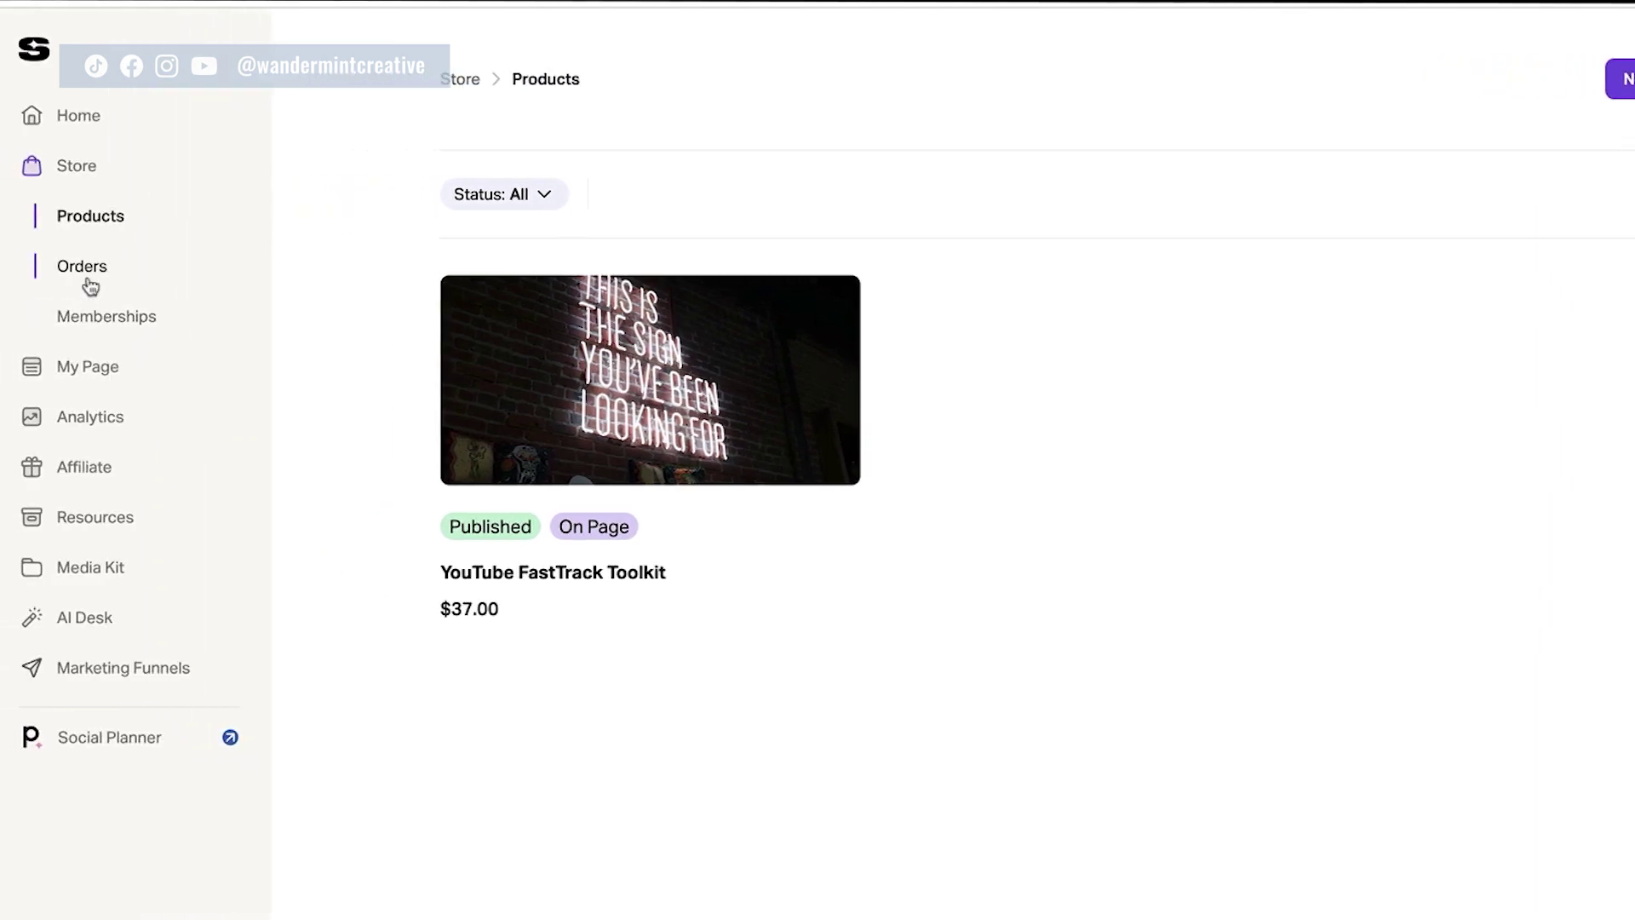
# Check the store's empty Orders page, then its empty Memberships page.
pyautogui.click(88, 281)
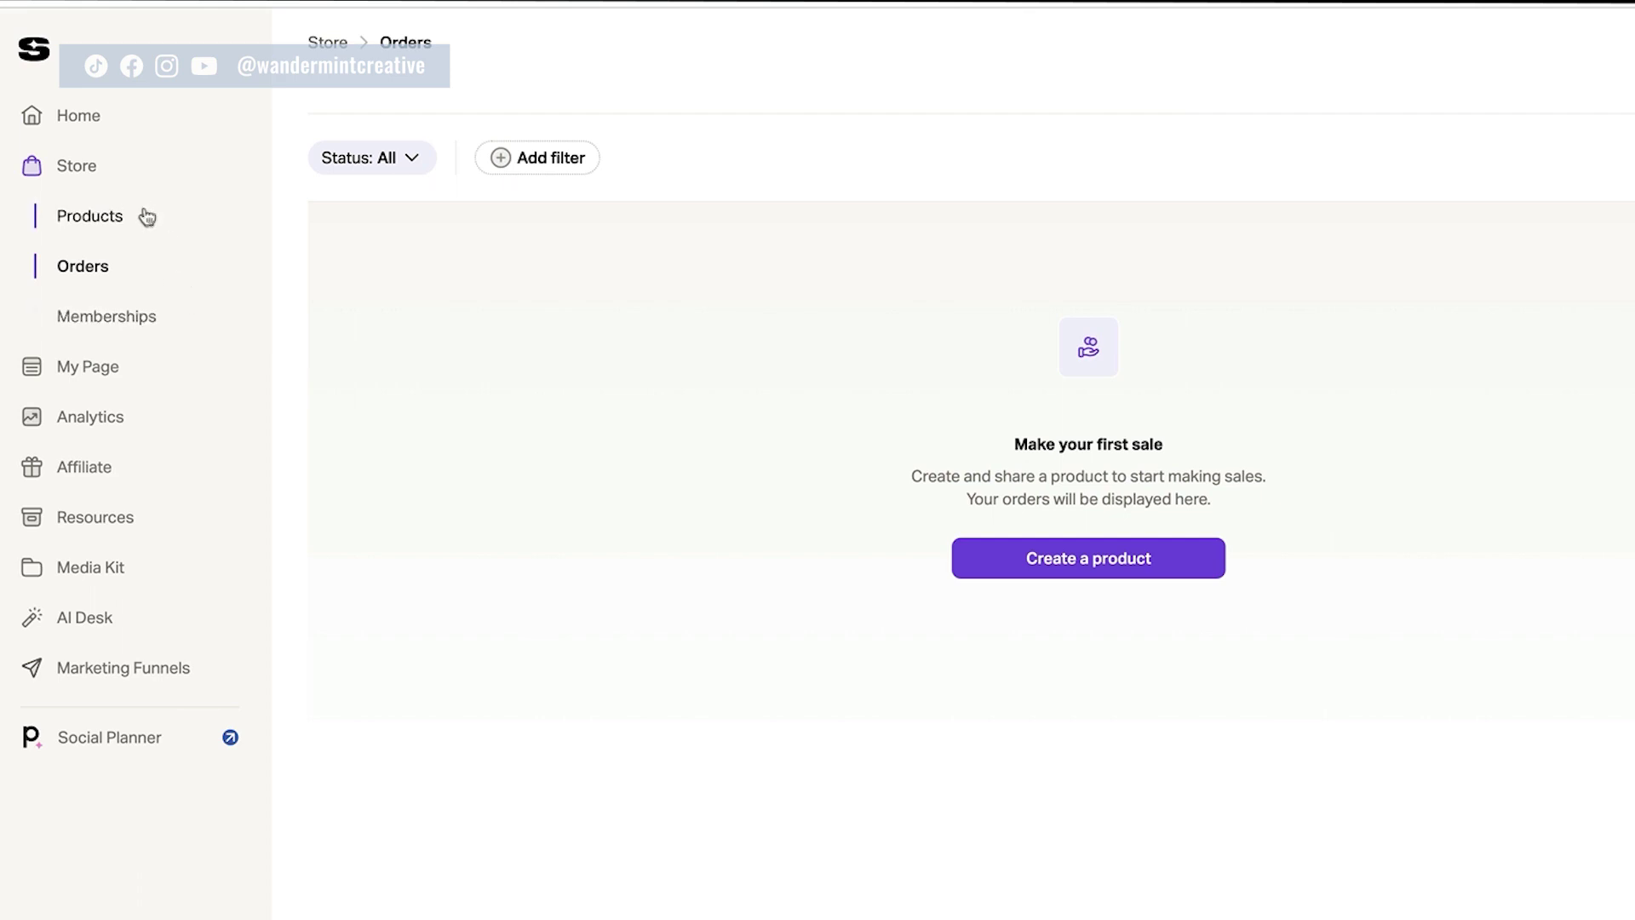
pyautogui.click(129, 322)
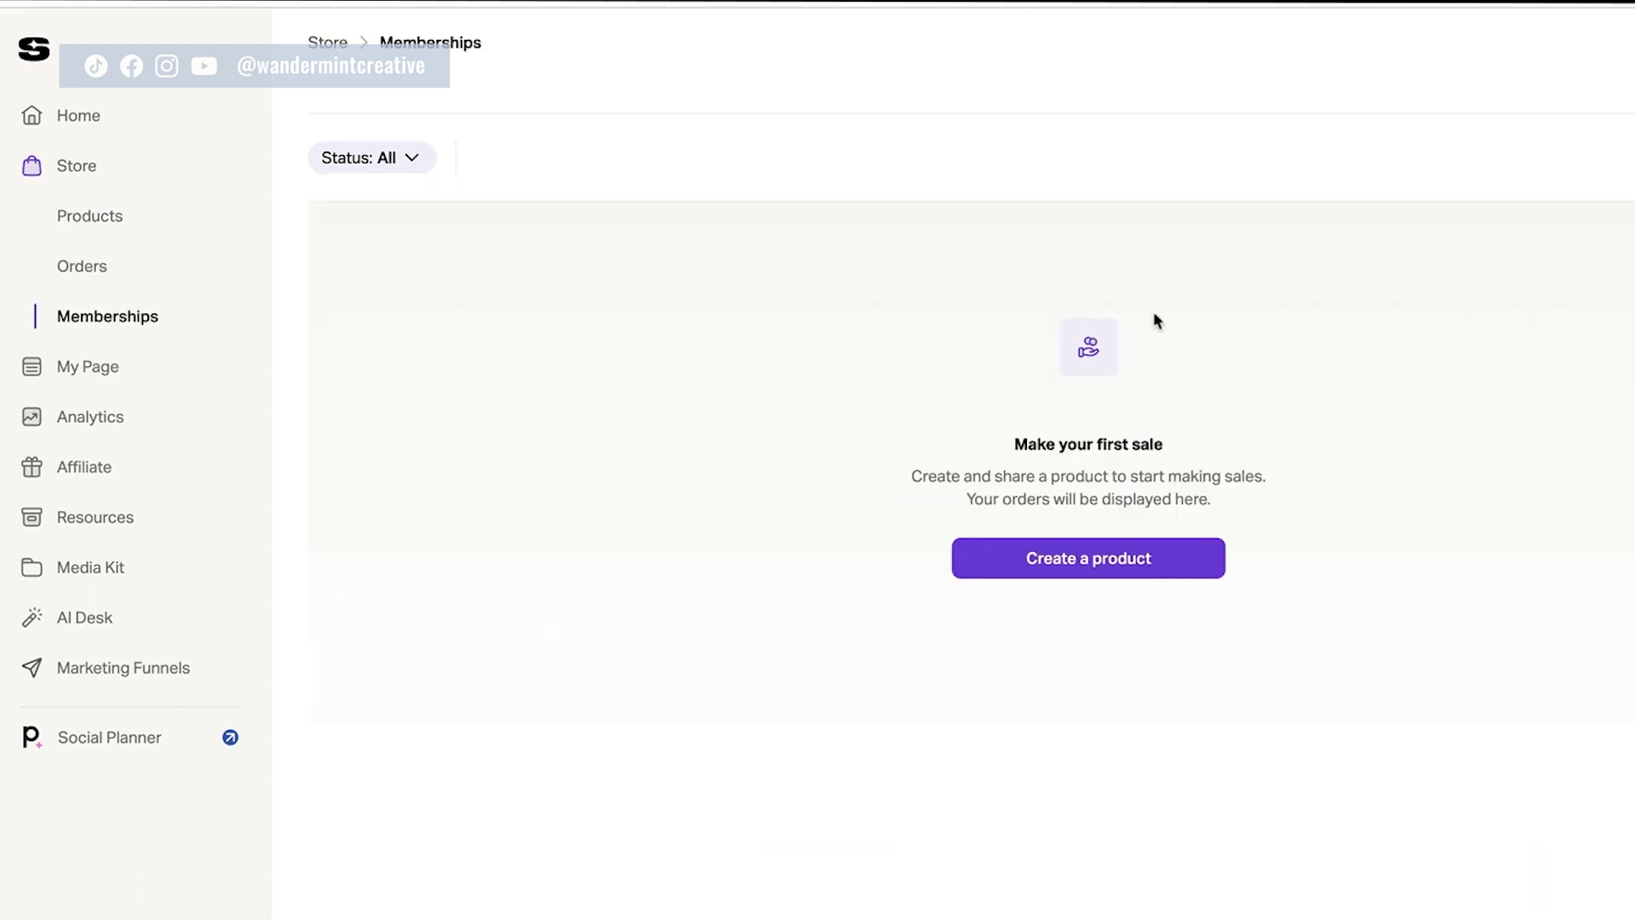
# Review the My Page block list and preview, then bring up the Page Header's bio editor.
pyautogui.click(89, 371)
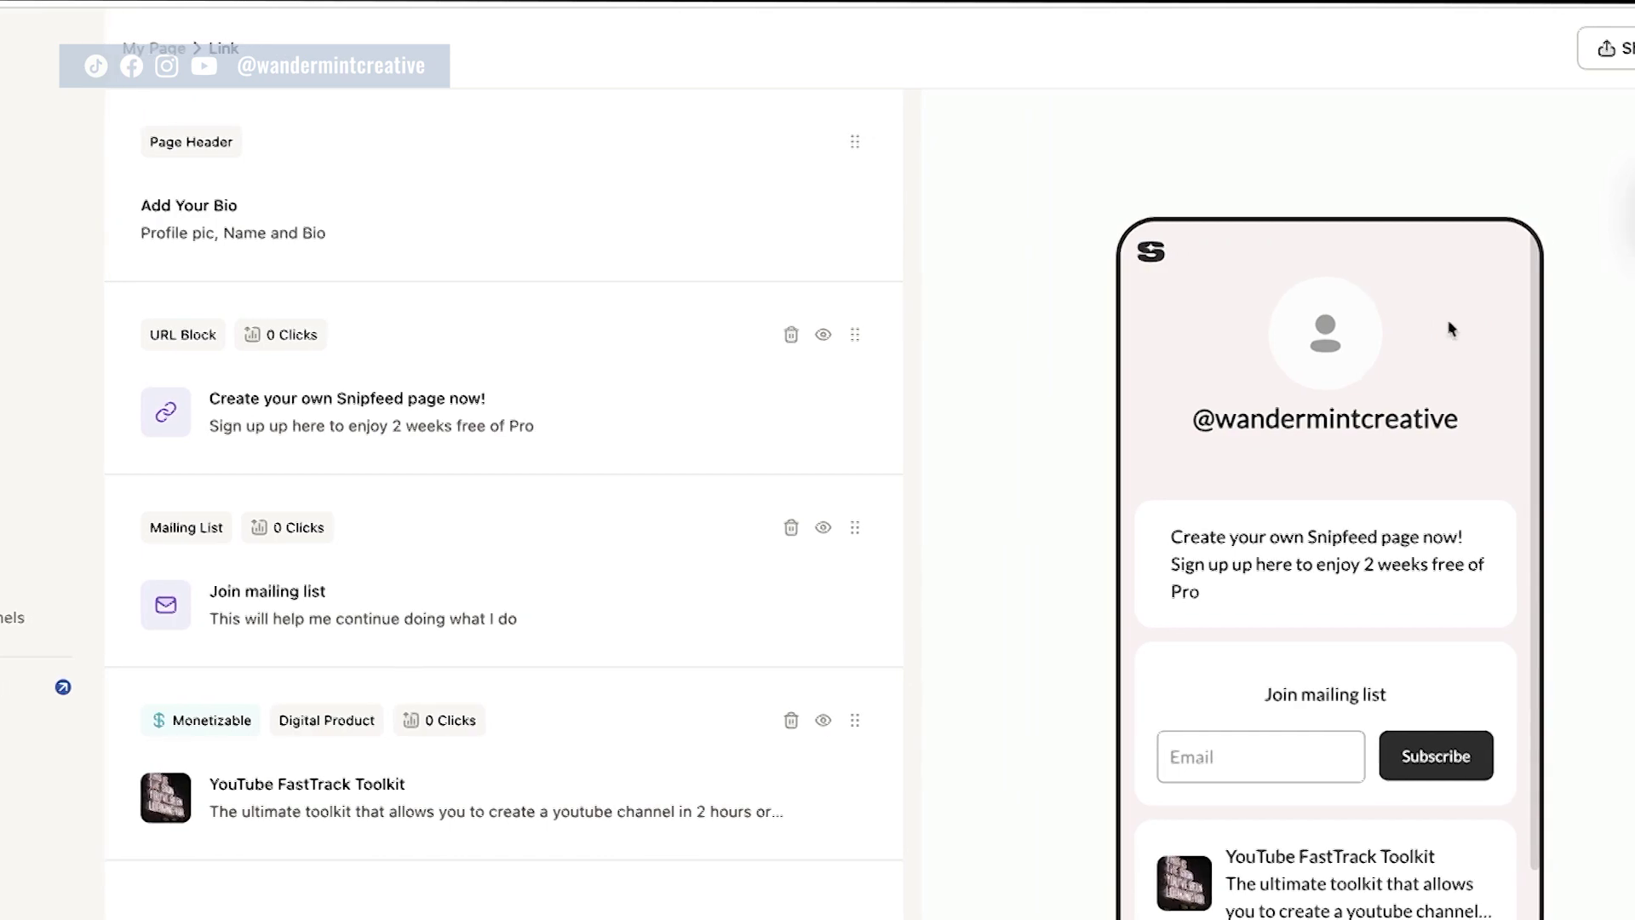
pyautogui.scroll(-3, 1391, 591)
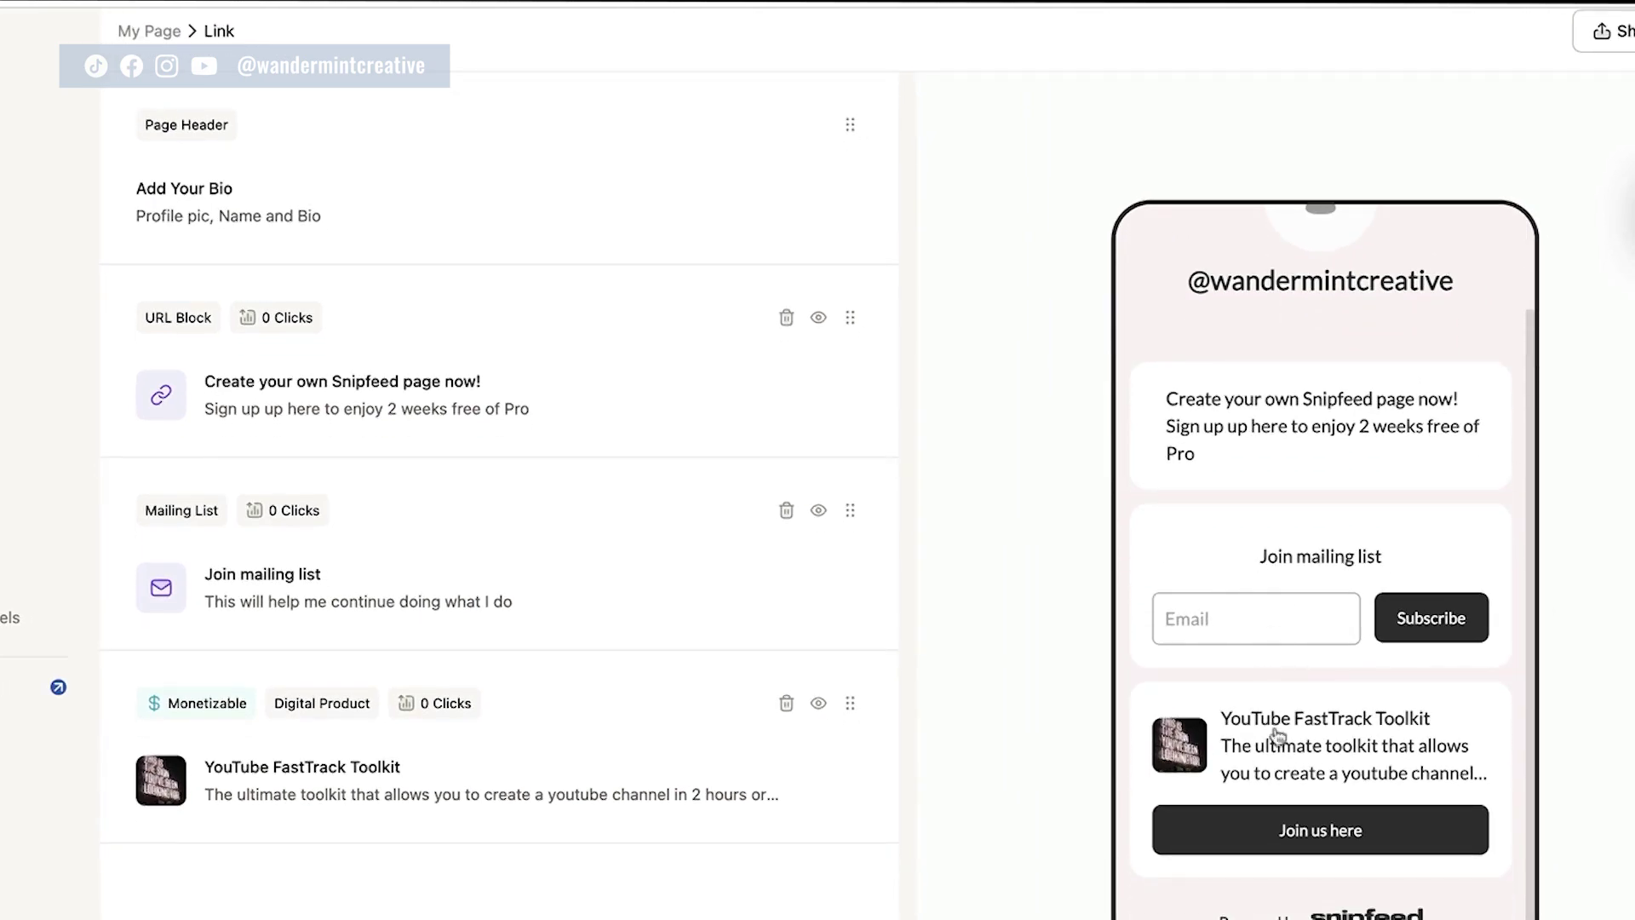
pyautogui.scroll(1, 805, 408)
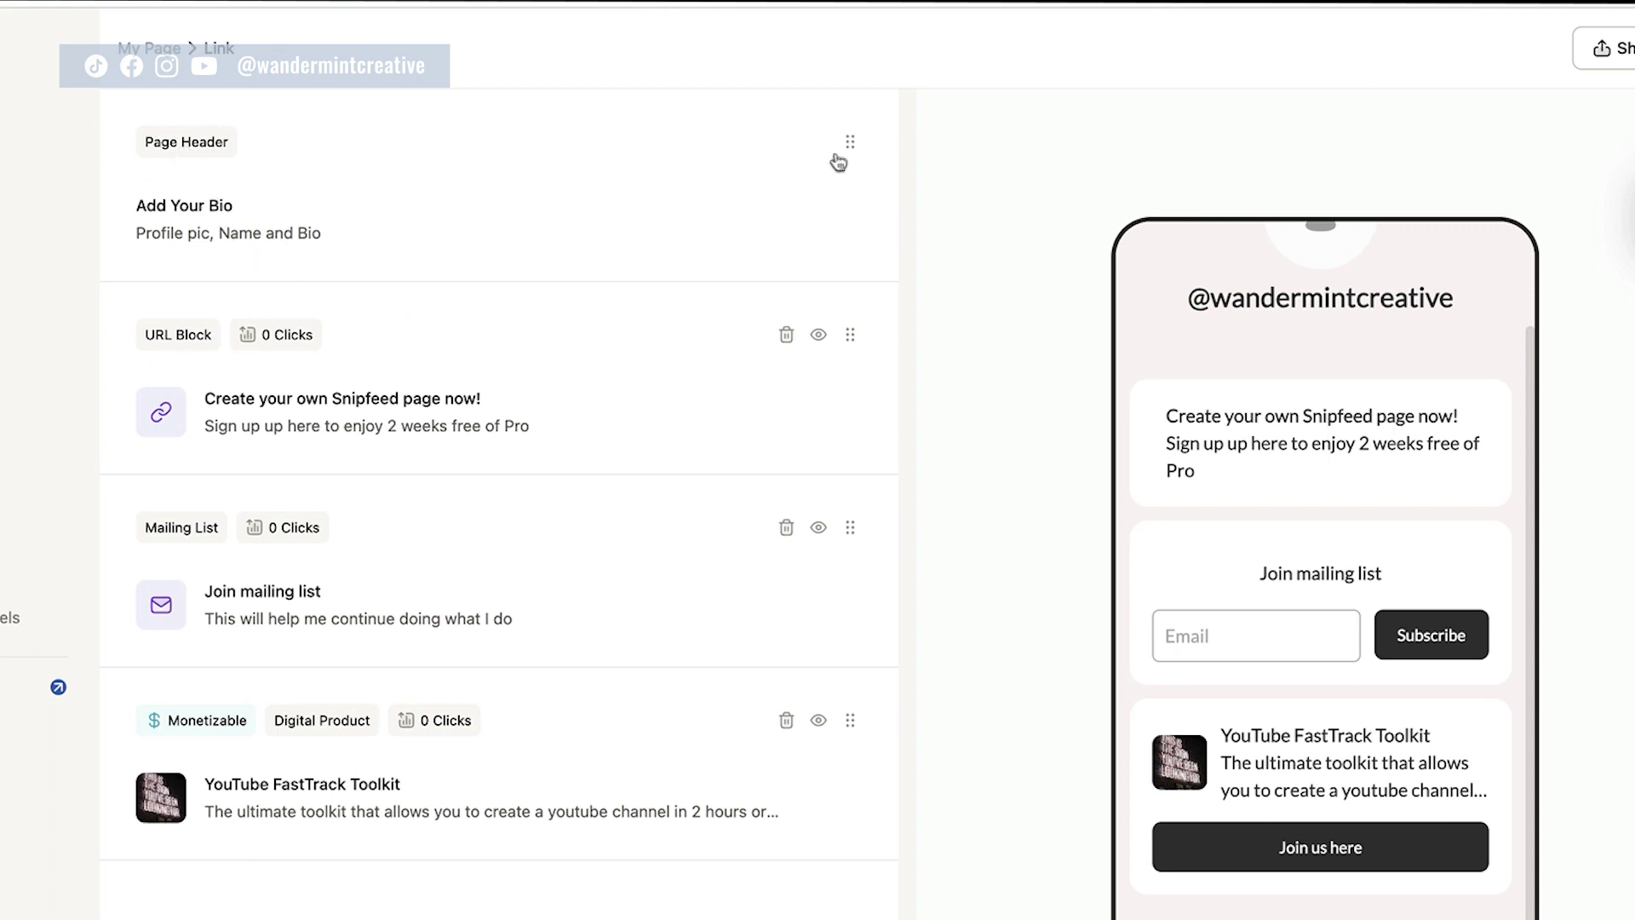
pyautogui.click(838, 162)
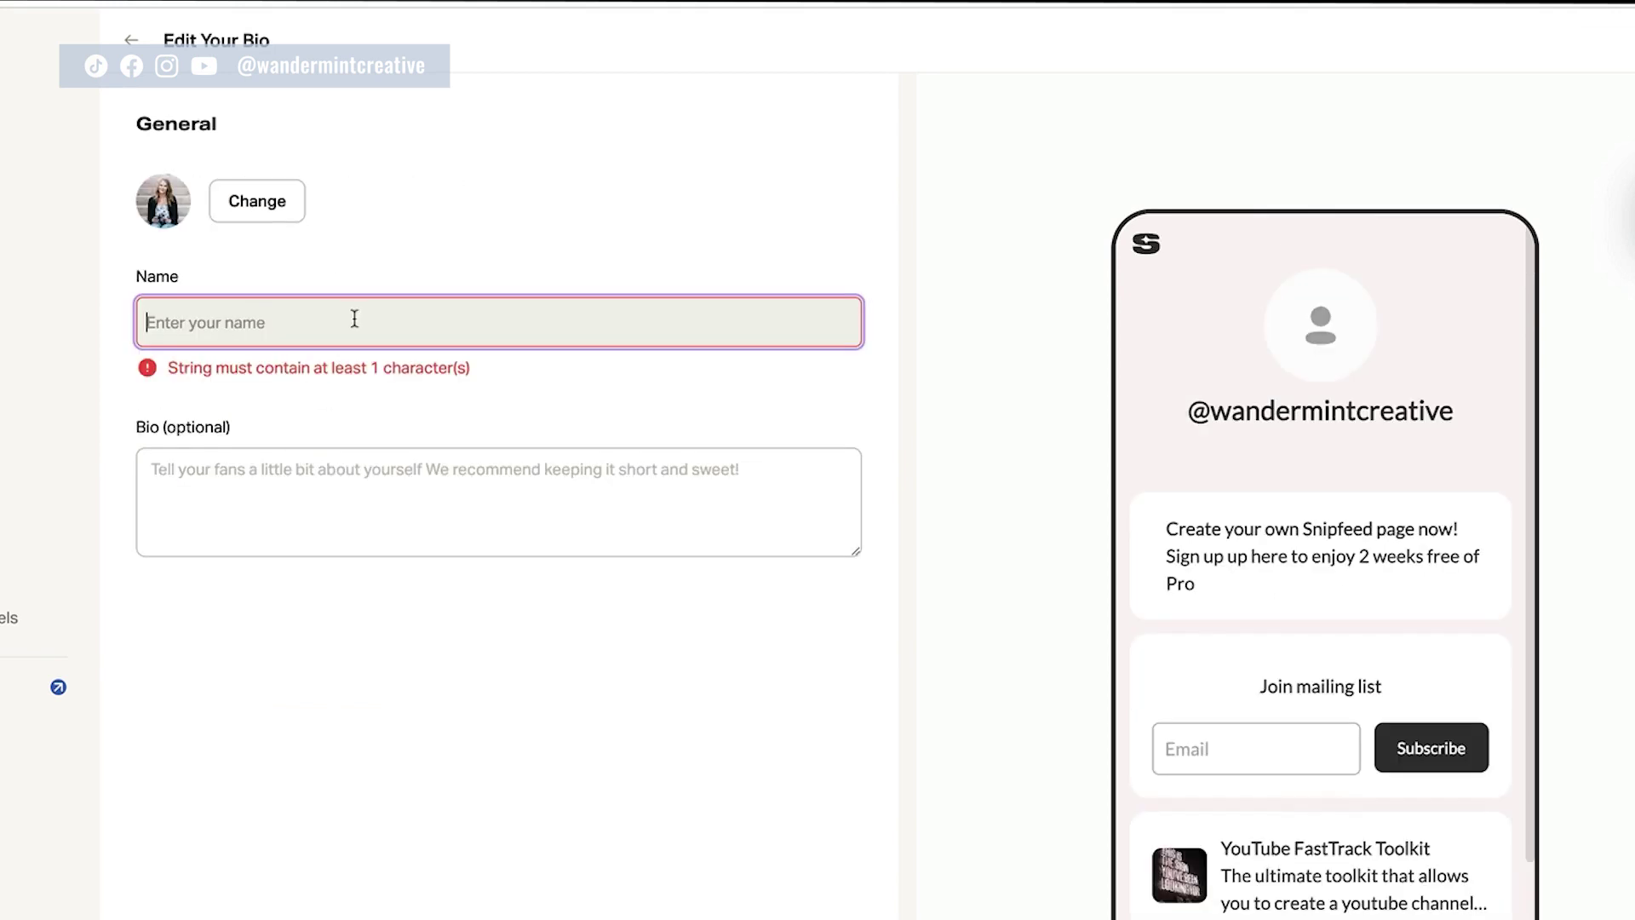
# Enter the creator's name and the bio 'I help online business owners with YouTube' in the header.
pyautogui.write('Melissa Mitchell')
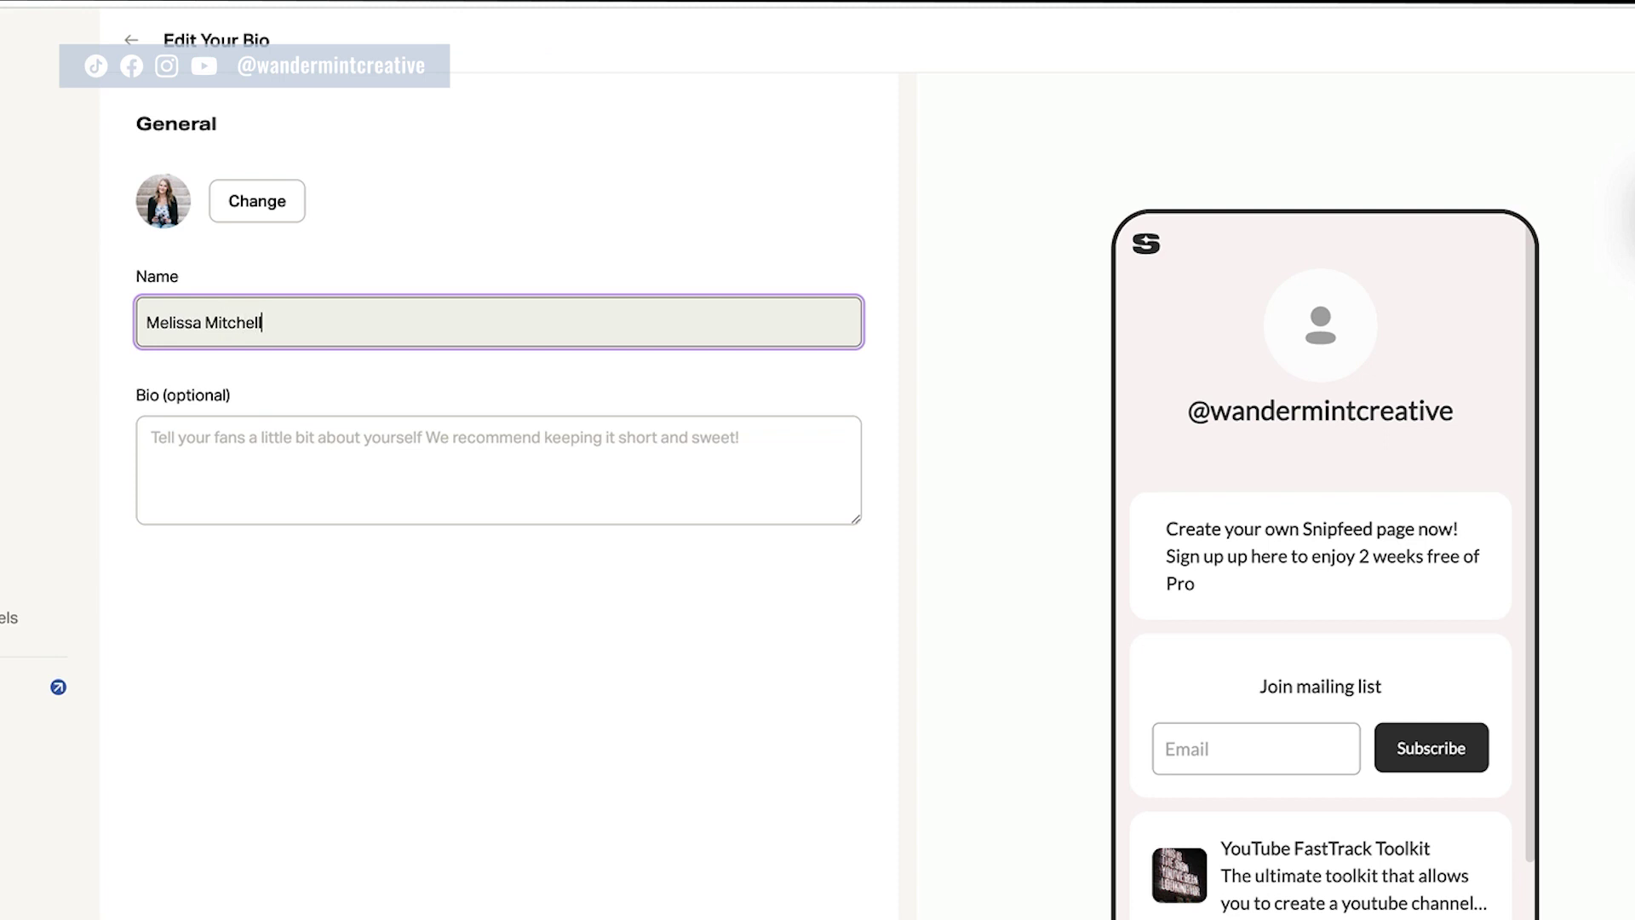
pyautogui.click(317, 461)
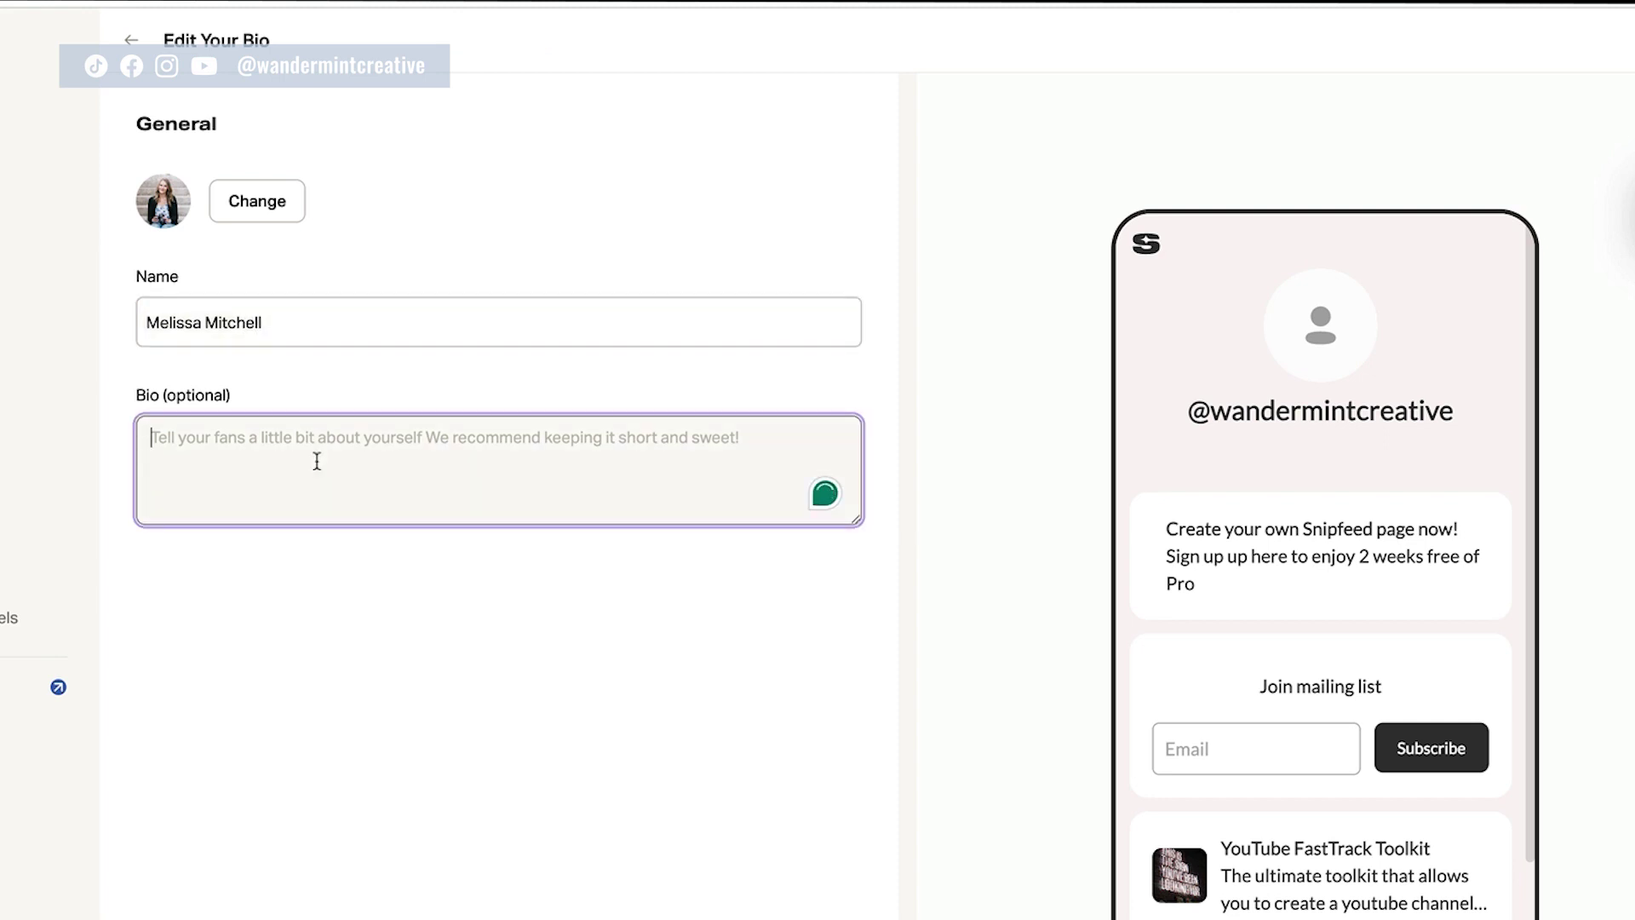
pyautogui.write('I help online business owners with YouTube')
pyautogui.click(294, 763)
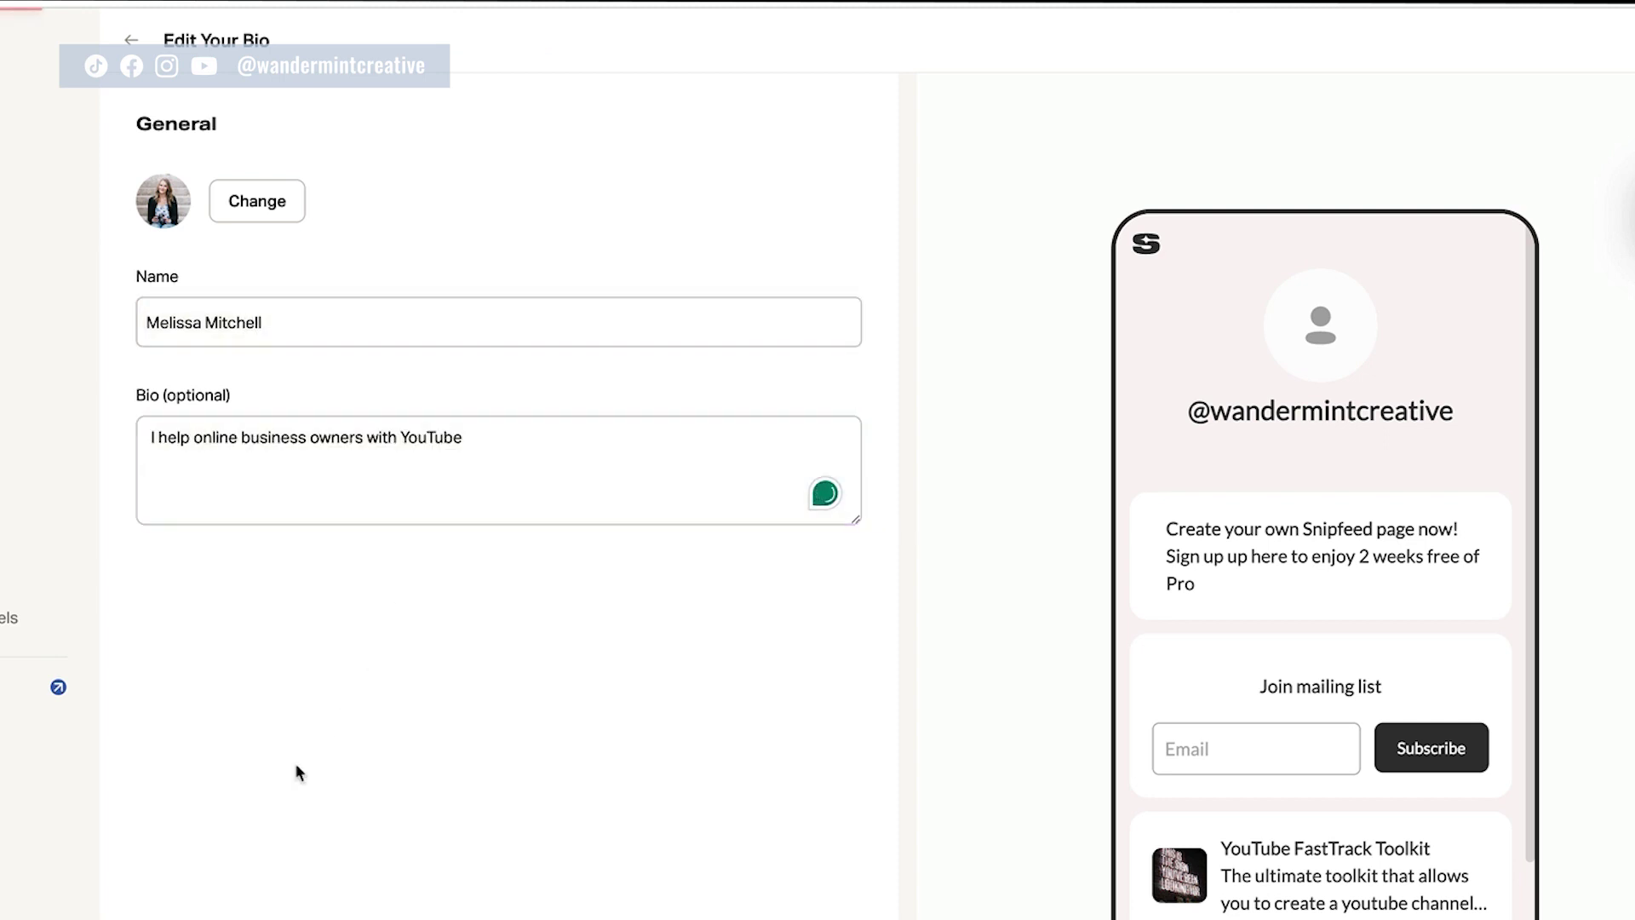
pyautogui.click(132, 41)
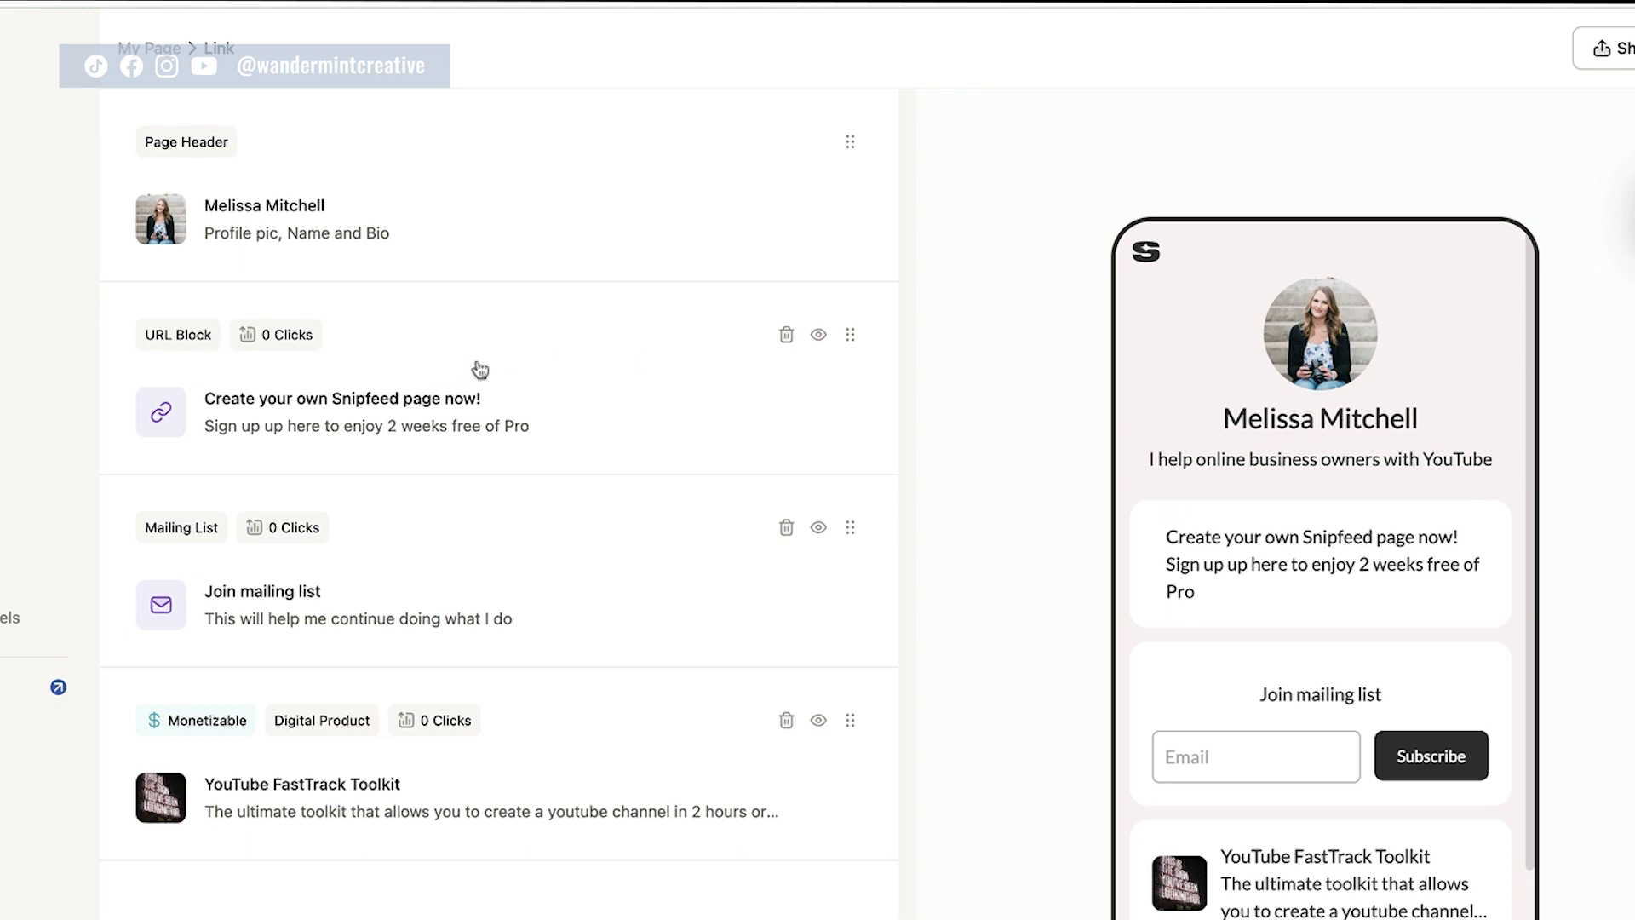
pyautogui.click(1473, 559)
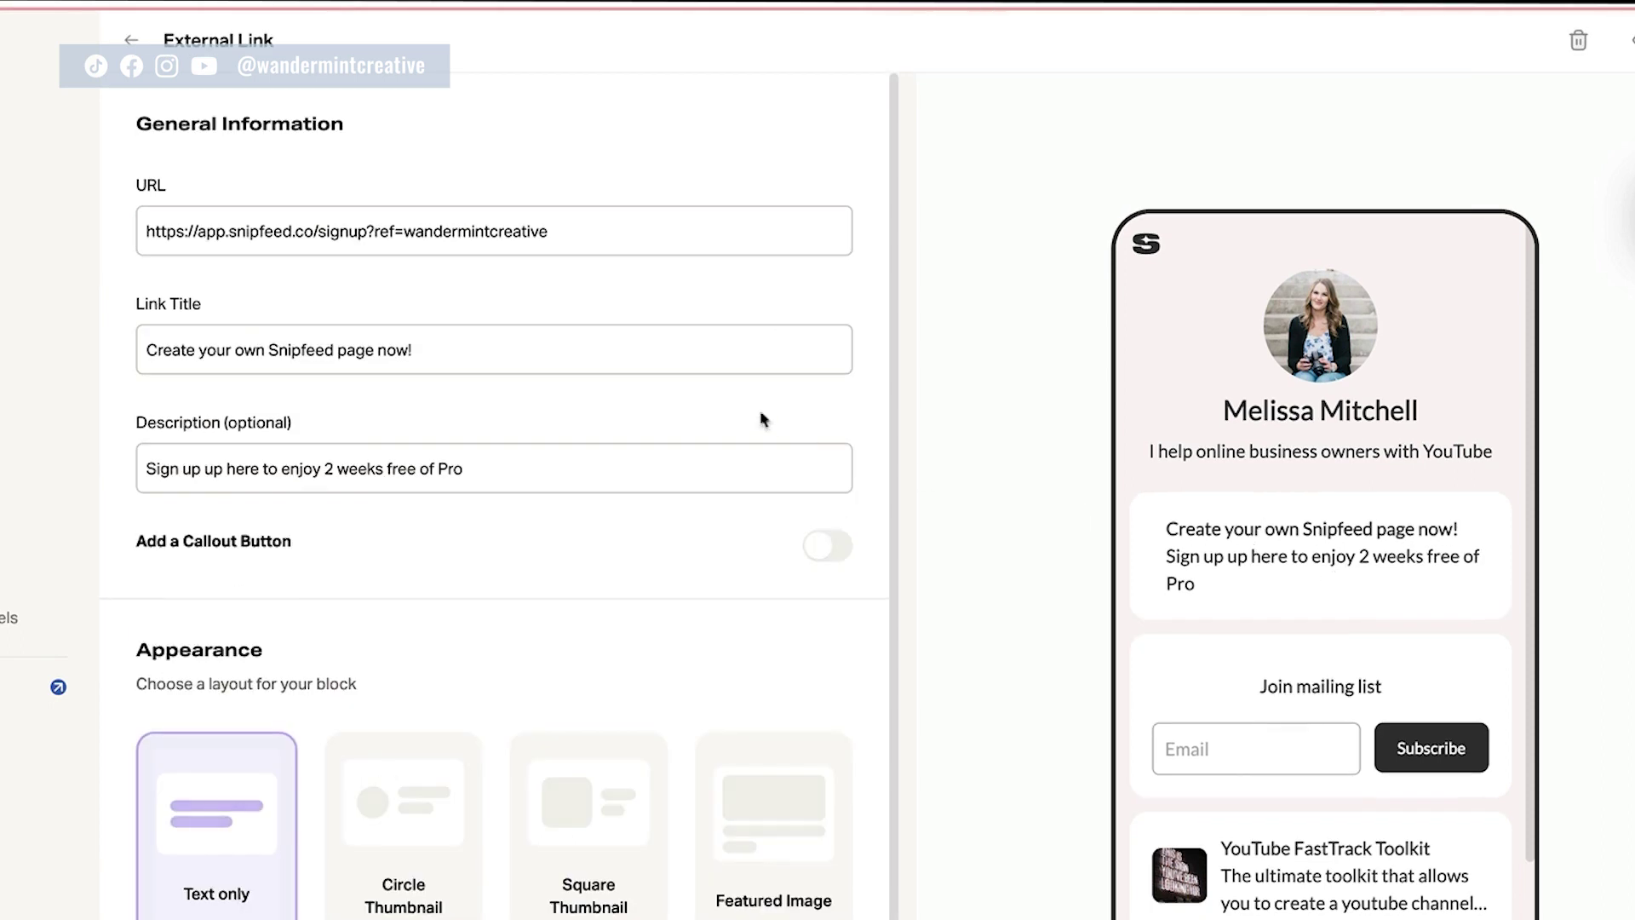
pyautogui.tripleClick(379, 235)
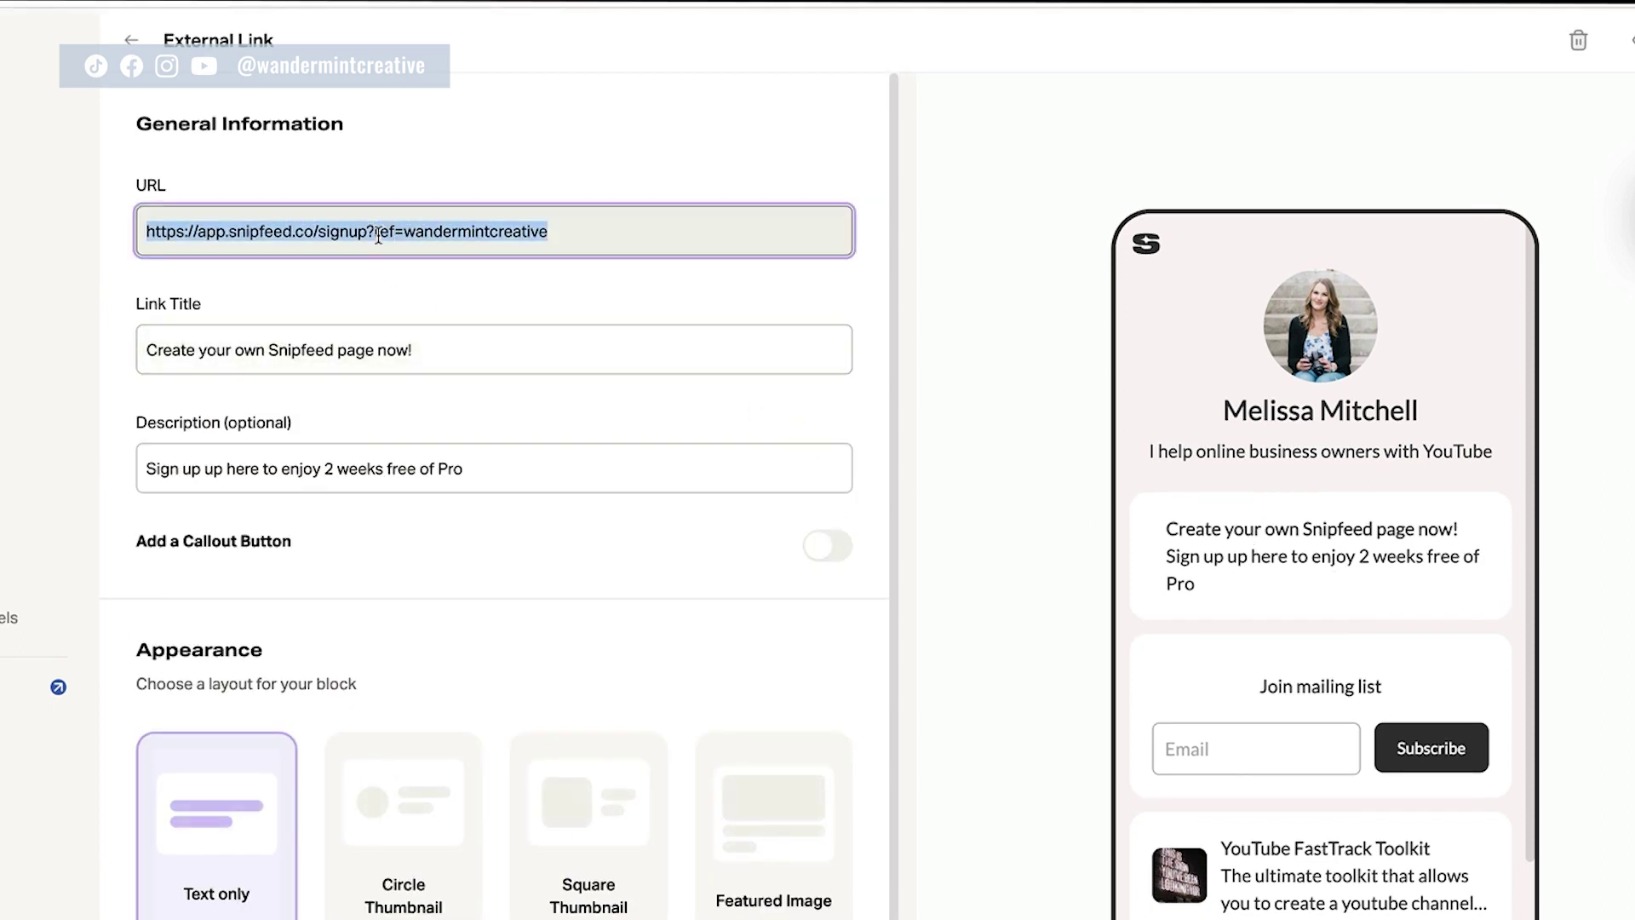
pyautogui.write('wanderm')
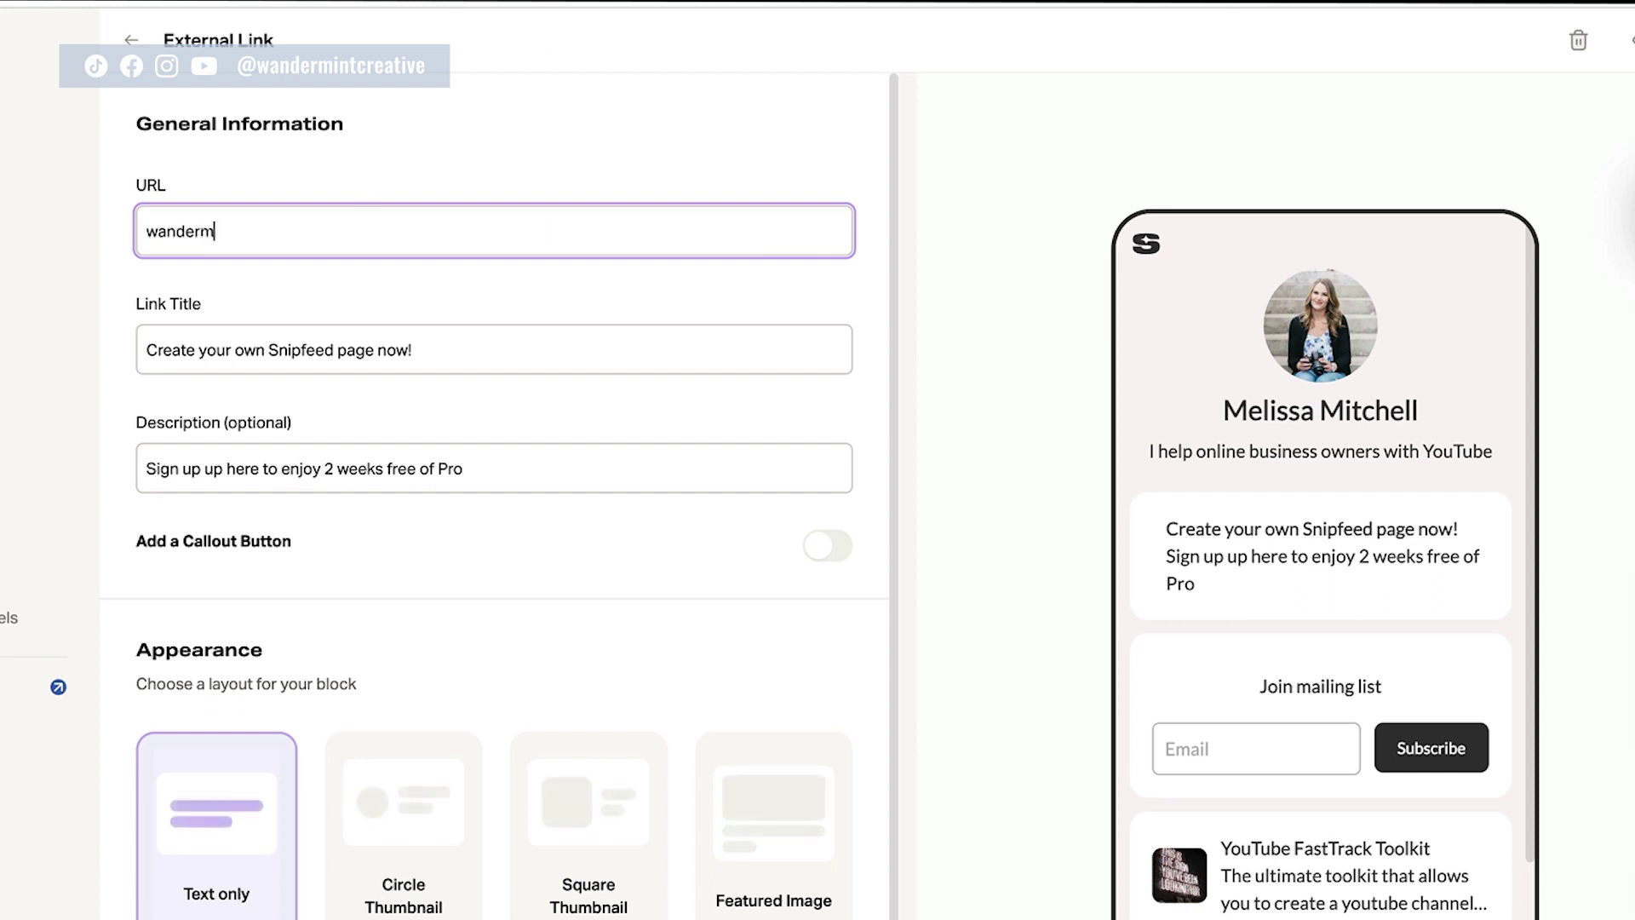
pyautogui.write('intcreative.com')
pyautogui.press('Home')
pyautogui.write('www')
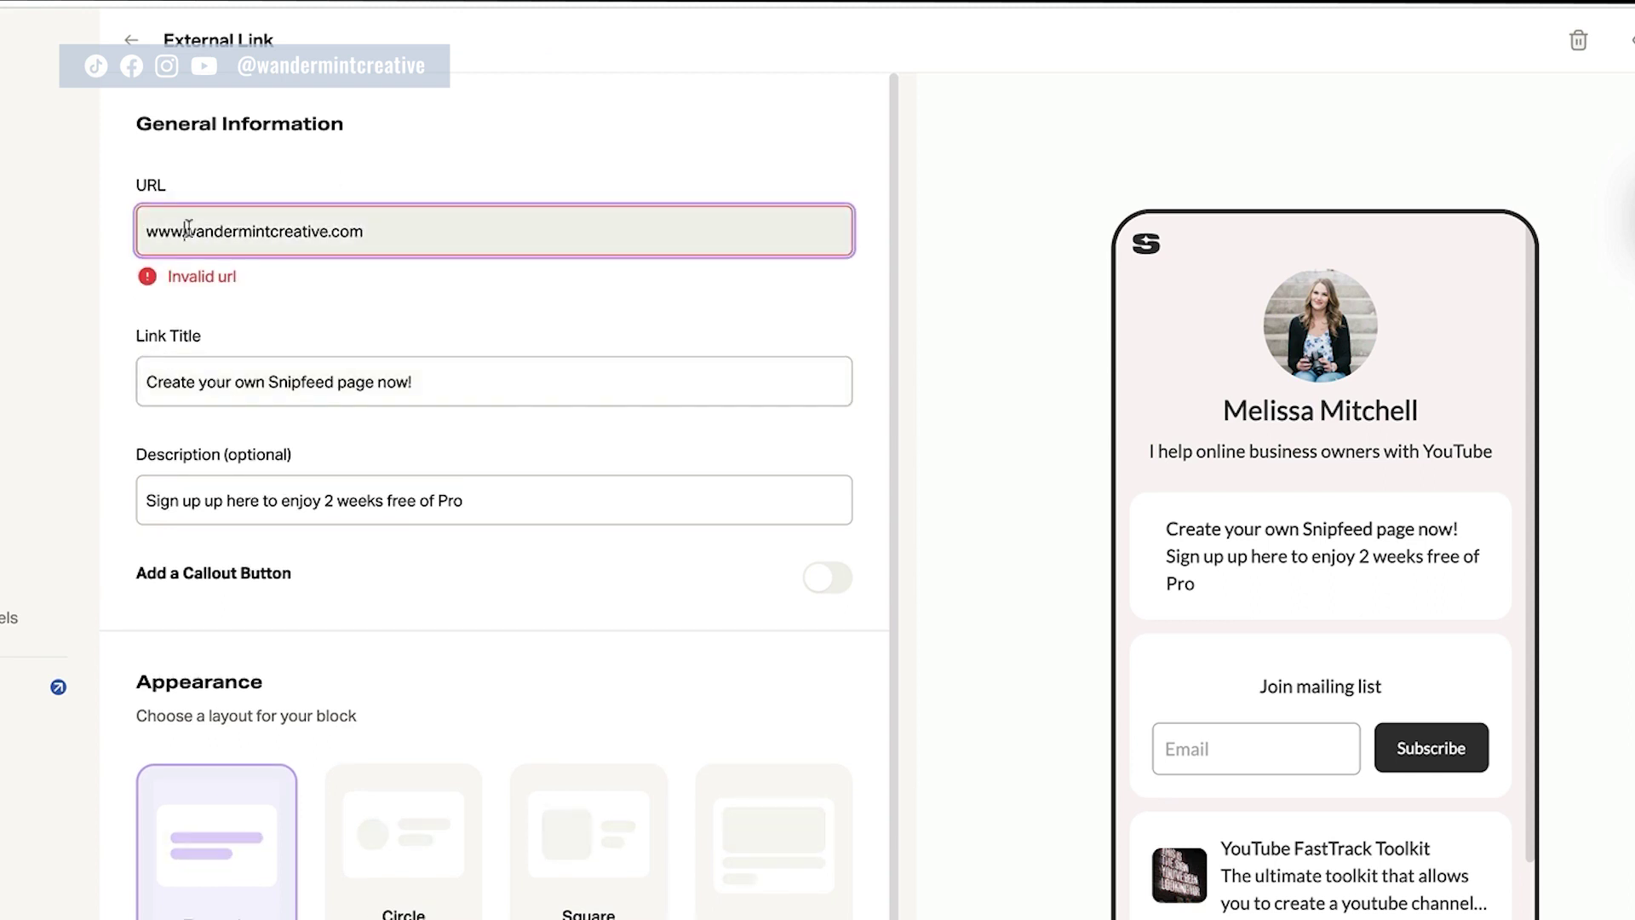
pyautogui.write('.')
pyautogui.press('Home')
pyautogui.write('https://')
pyautogui.press('Tab')
pyautogui.write('Ch')
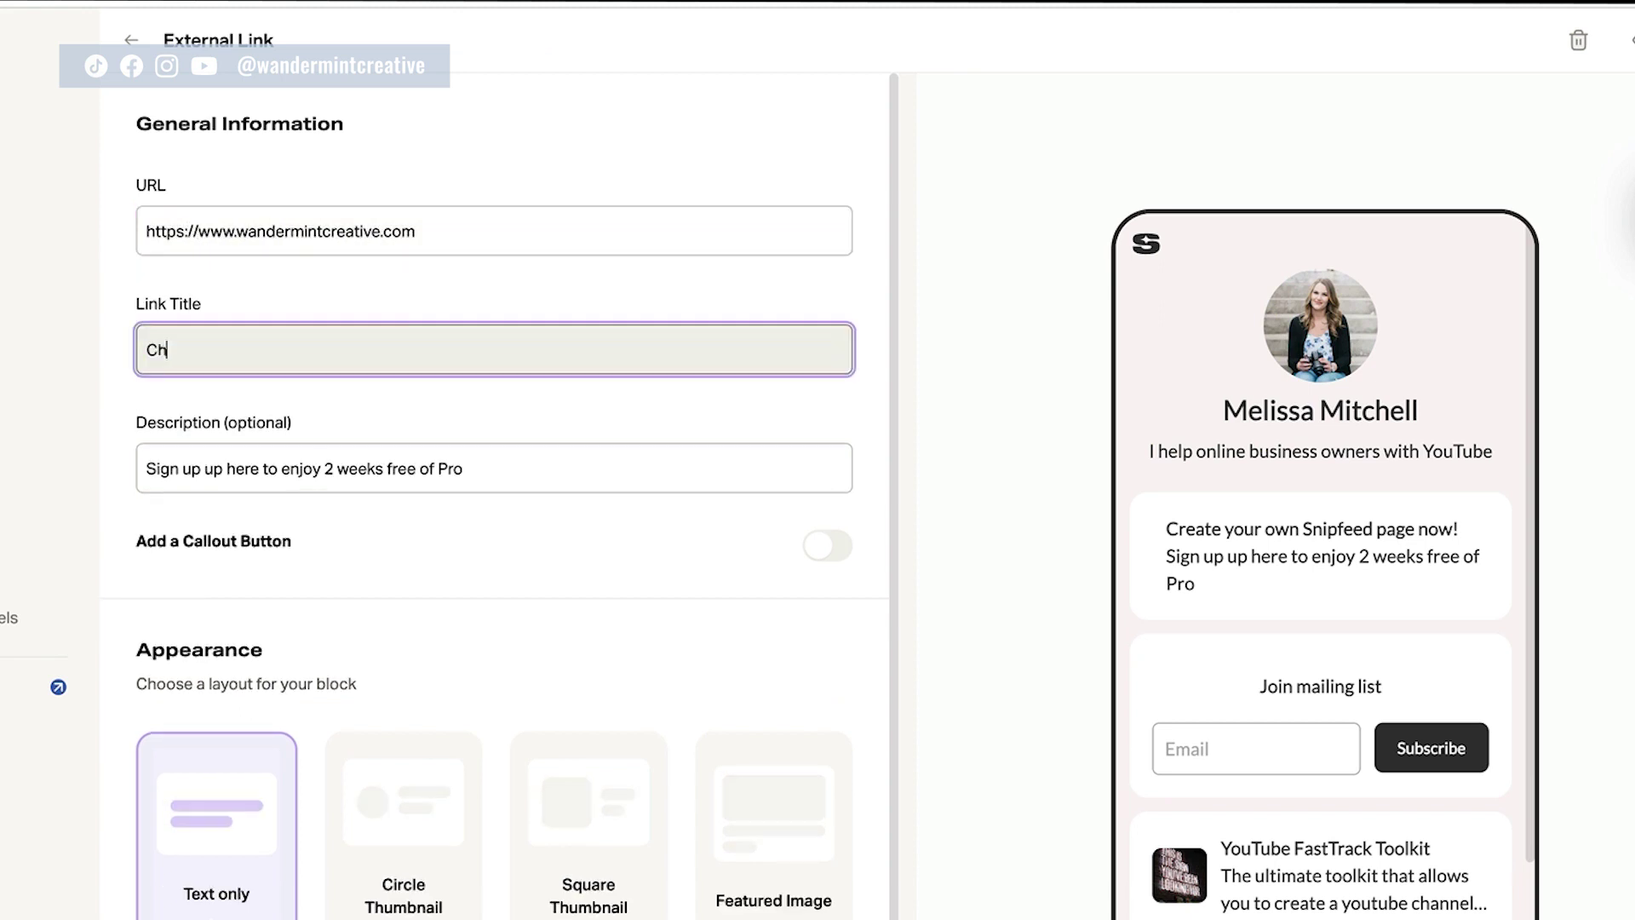
pyautogui.write('eck out Wandermint Cre')
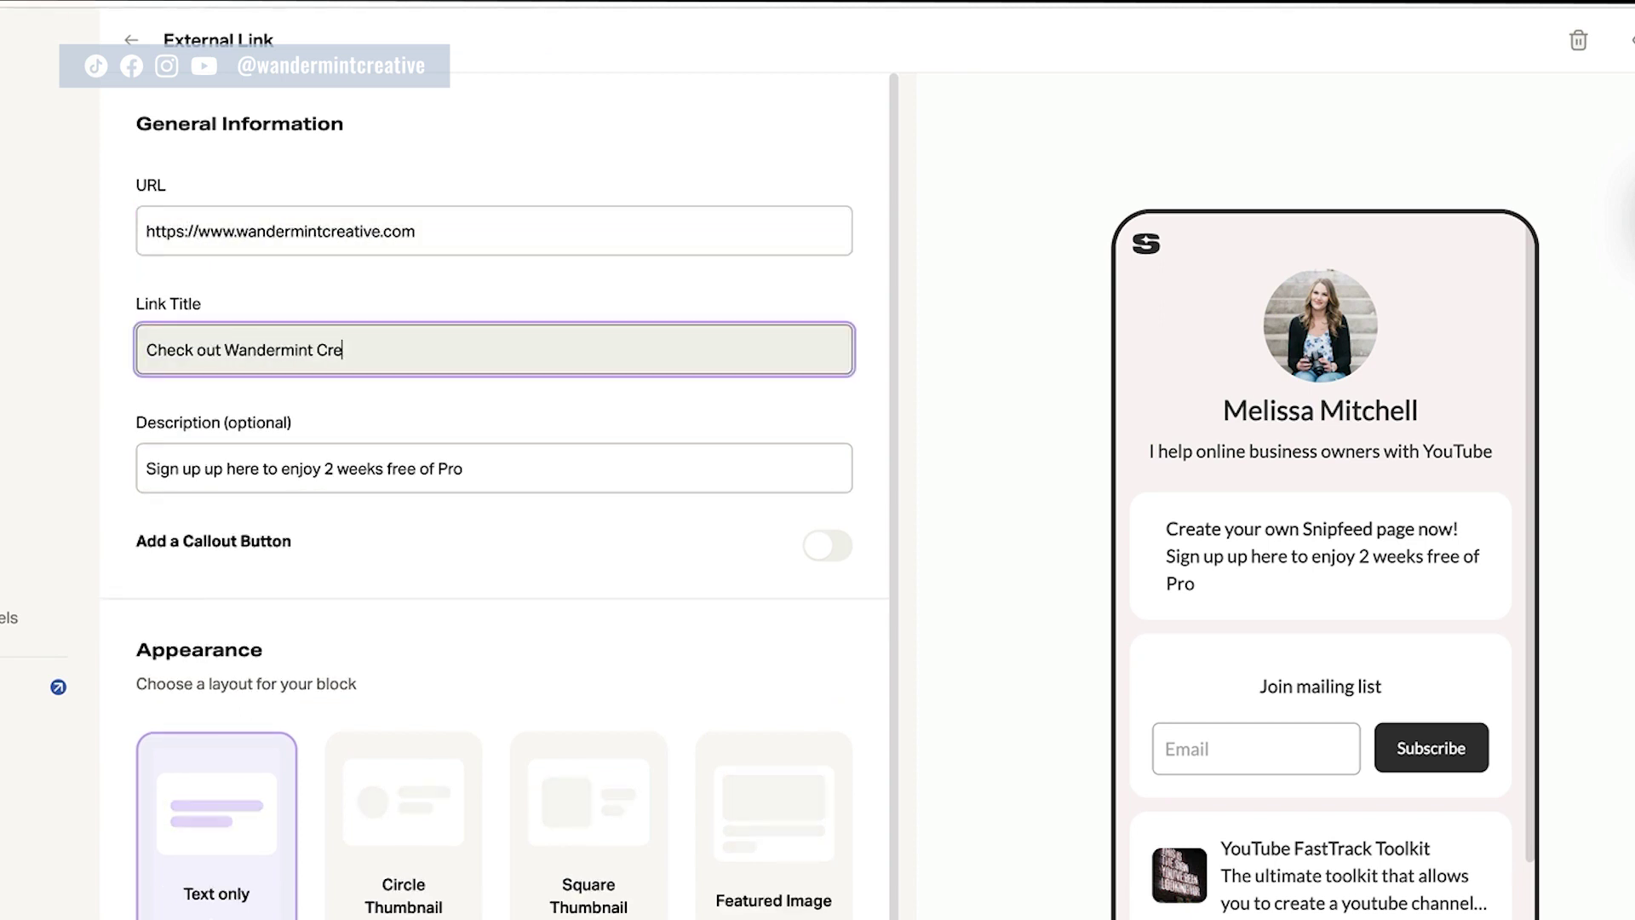
pyautogui.press('BackSpace')
pyautogui.press('BackSpace')
pyautogui.press('BackSpace')
pyautogui.press('BackSpace')
pyautogui.press('BackSpace')
pyautogui.press('BackSpace')
pyautogui.press('BackSpace')
pyautogui.press('BackSpace')
pyautogui.press('BackSpace')
pyautogui.press('BackSpace')
pyautogui.press('BackSpace')
pyautogui.press('BackSpace')
pyautogui.press('BackSpace')
pyautogui.press('BackSpace')
pyautogui.write('my Services')
# Clear the link's description and add a 'Contract me today' callout button.
pyautogui.click(380, 467)
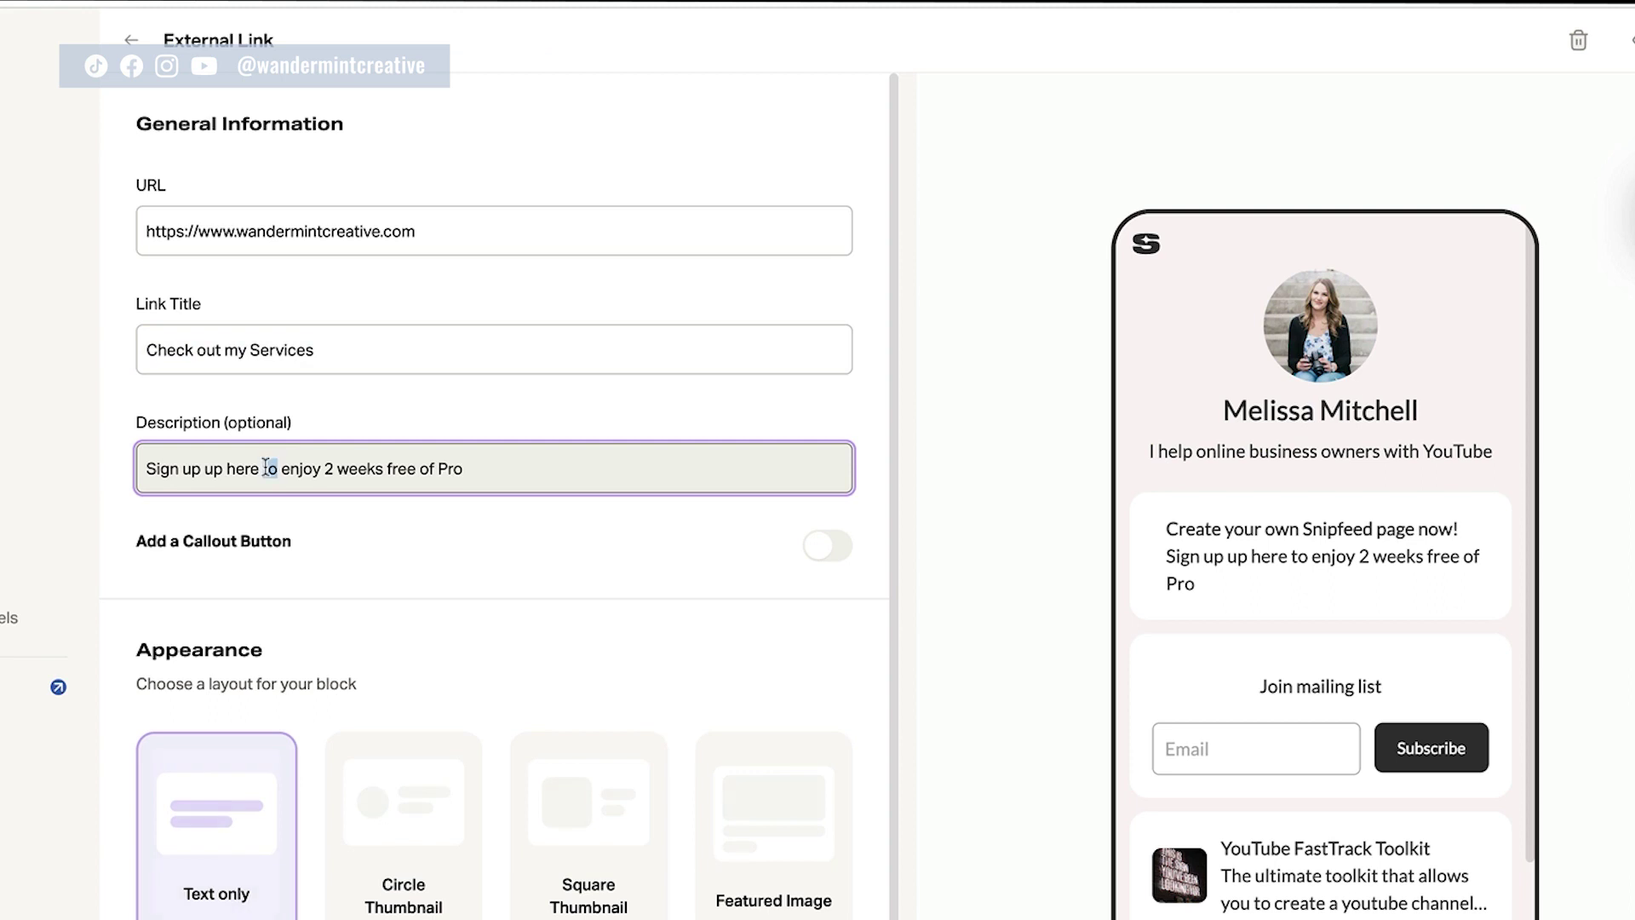
pyautogui.tripleClick(266, 466)
pyautogui.press('BackSpace')
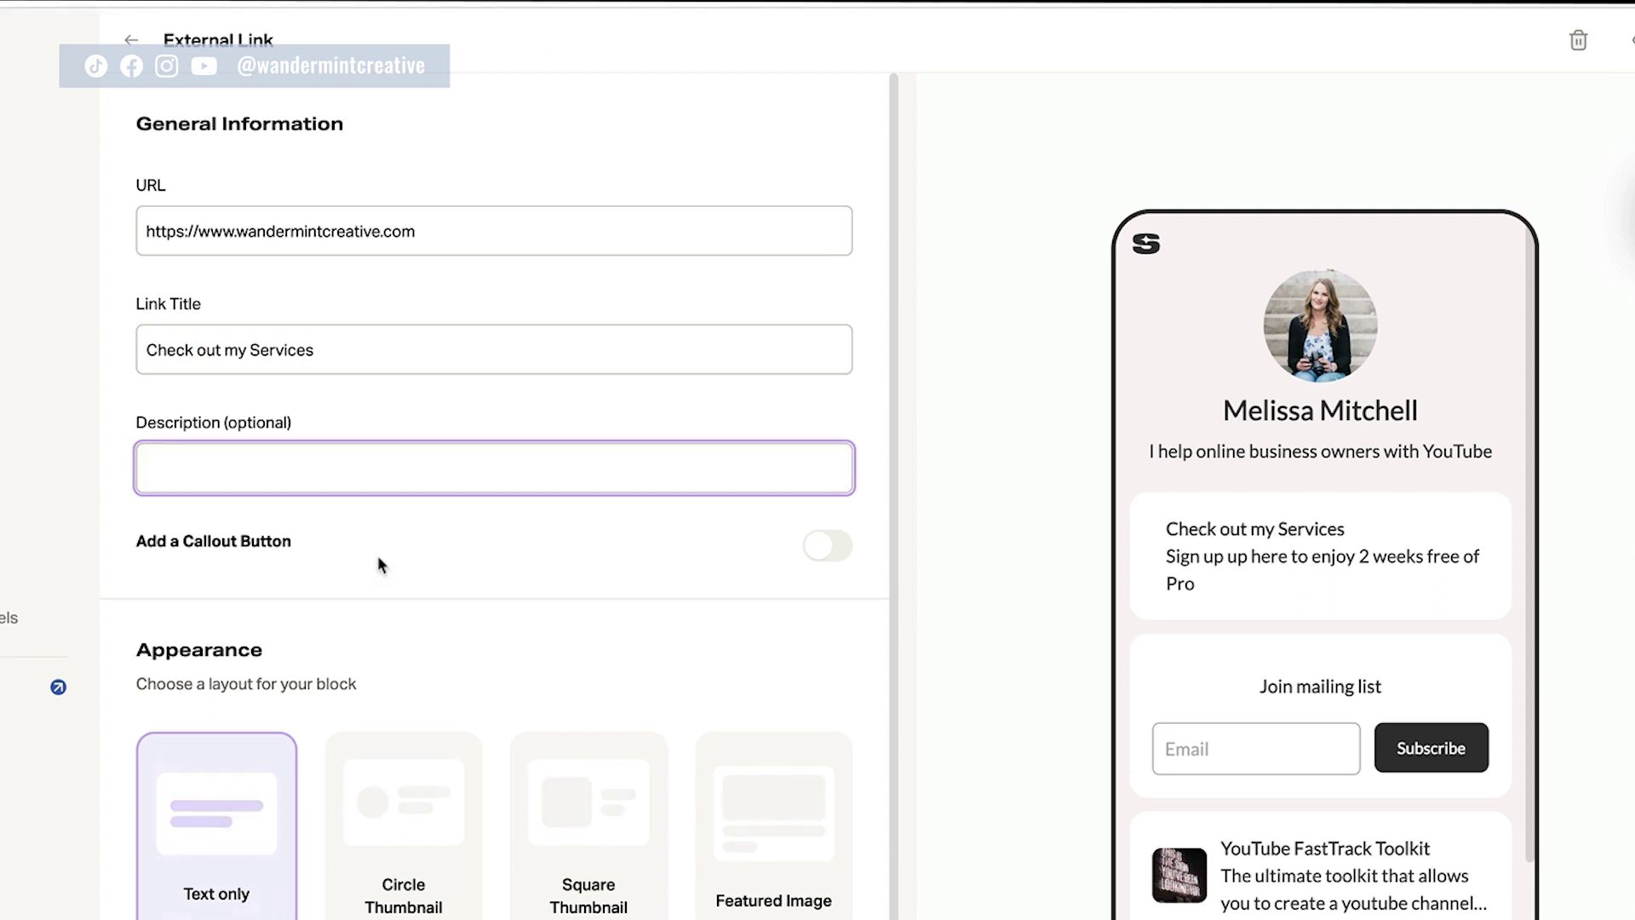
pyautogui.click(376, 555)
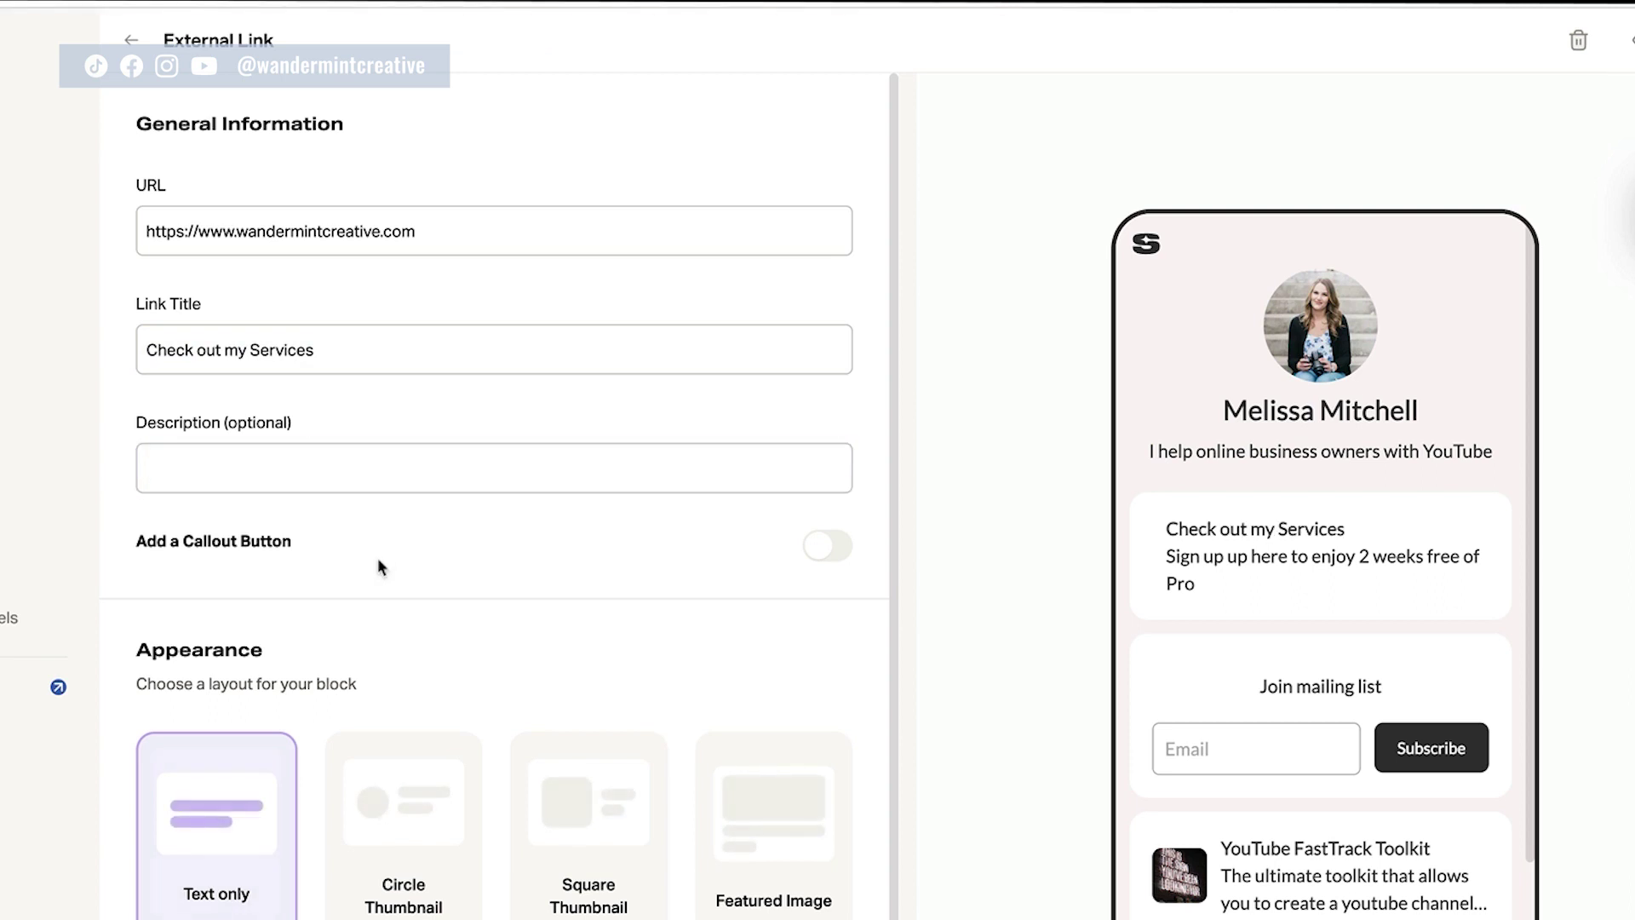
pyautogui.click(822, 546)
pyautogui.click(182, 606)
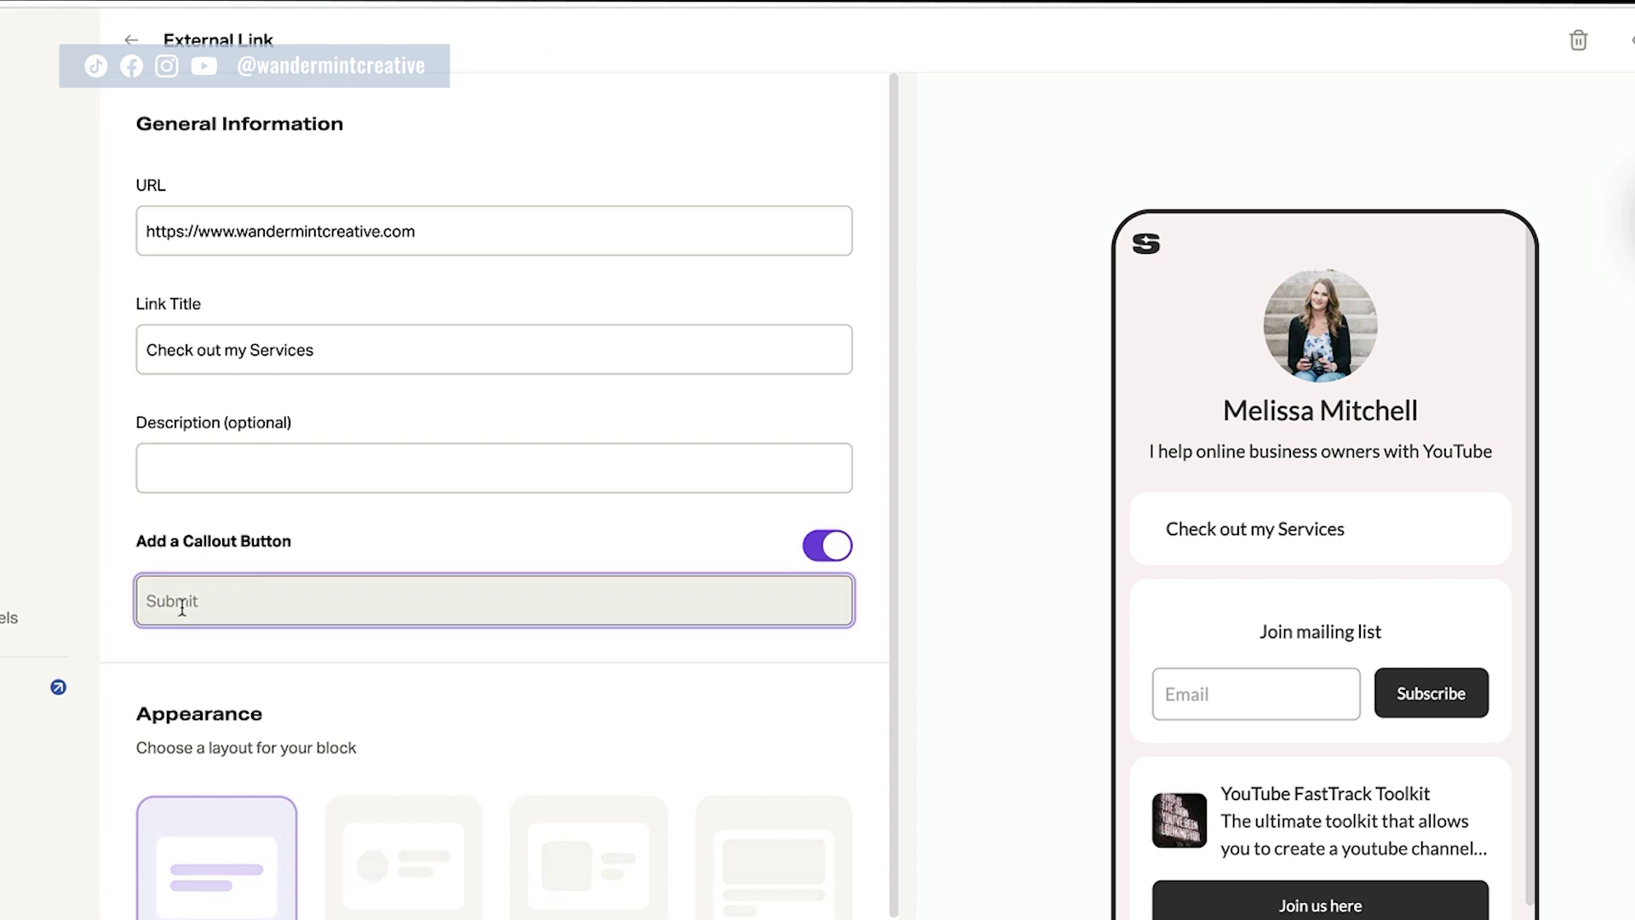
pyautogui.write('Contract me today')
pyautogui.click(334, 516)
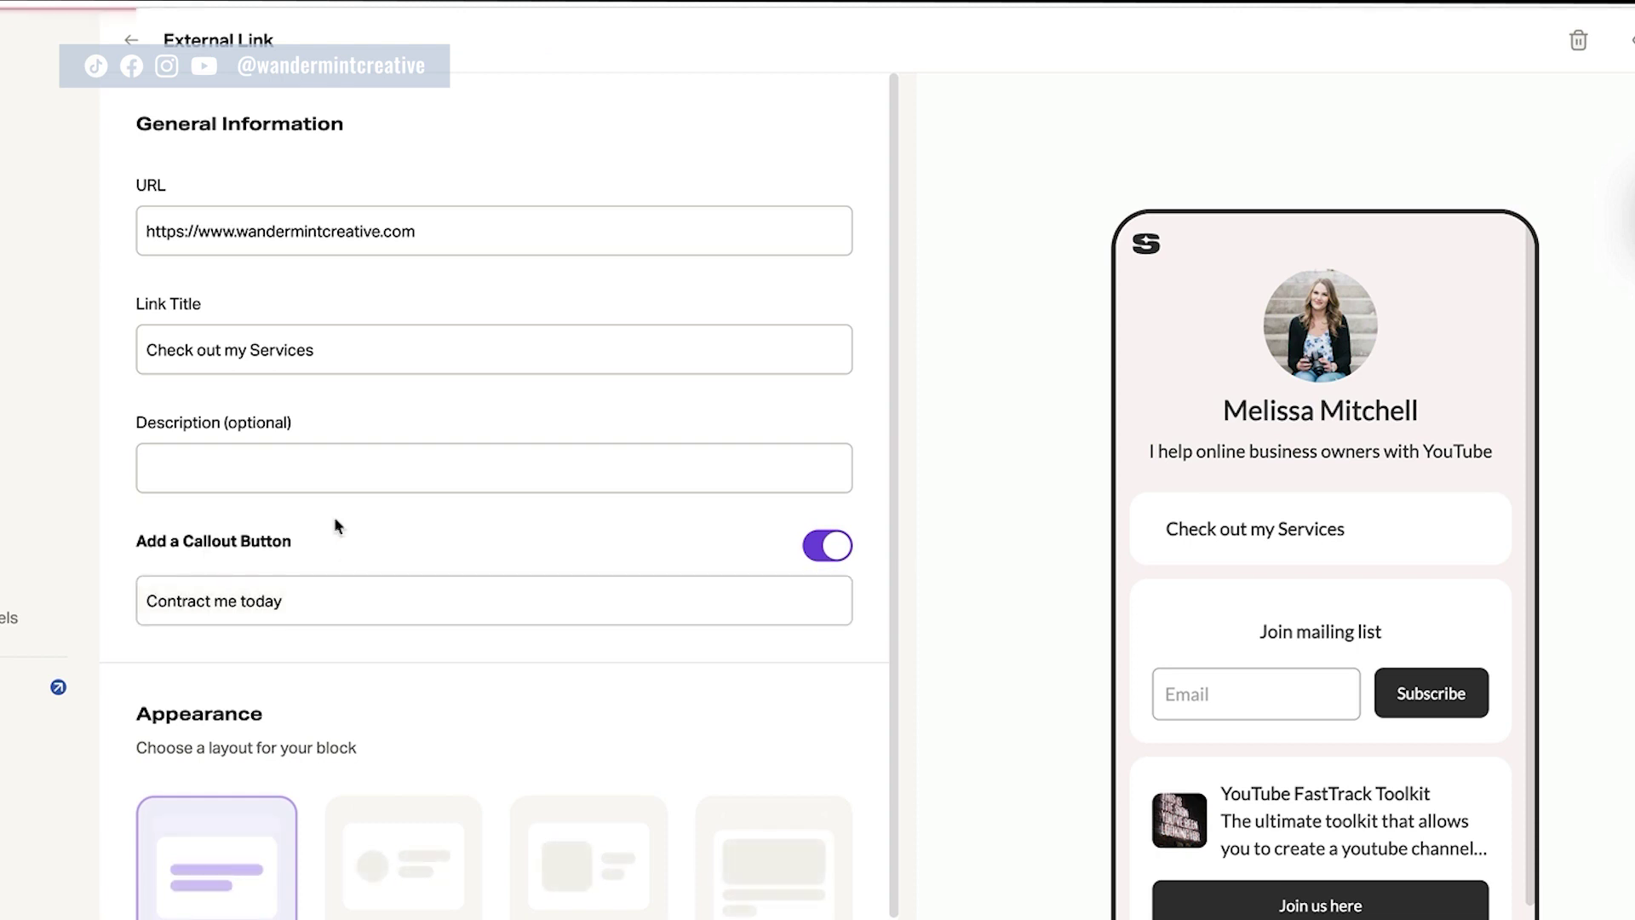
# Keep the Text only layout after trying the others, and set the animation to Bounce.
pyautogui.scroll(-2, 279, 726)
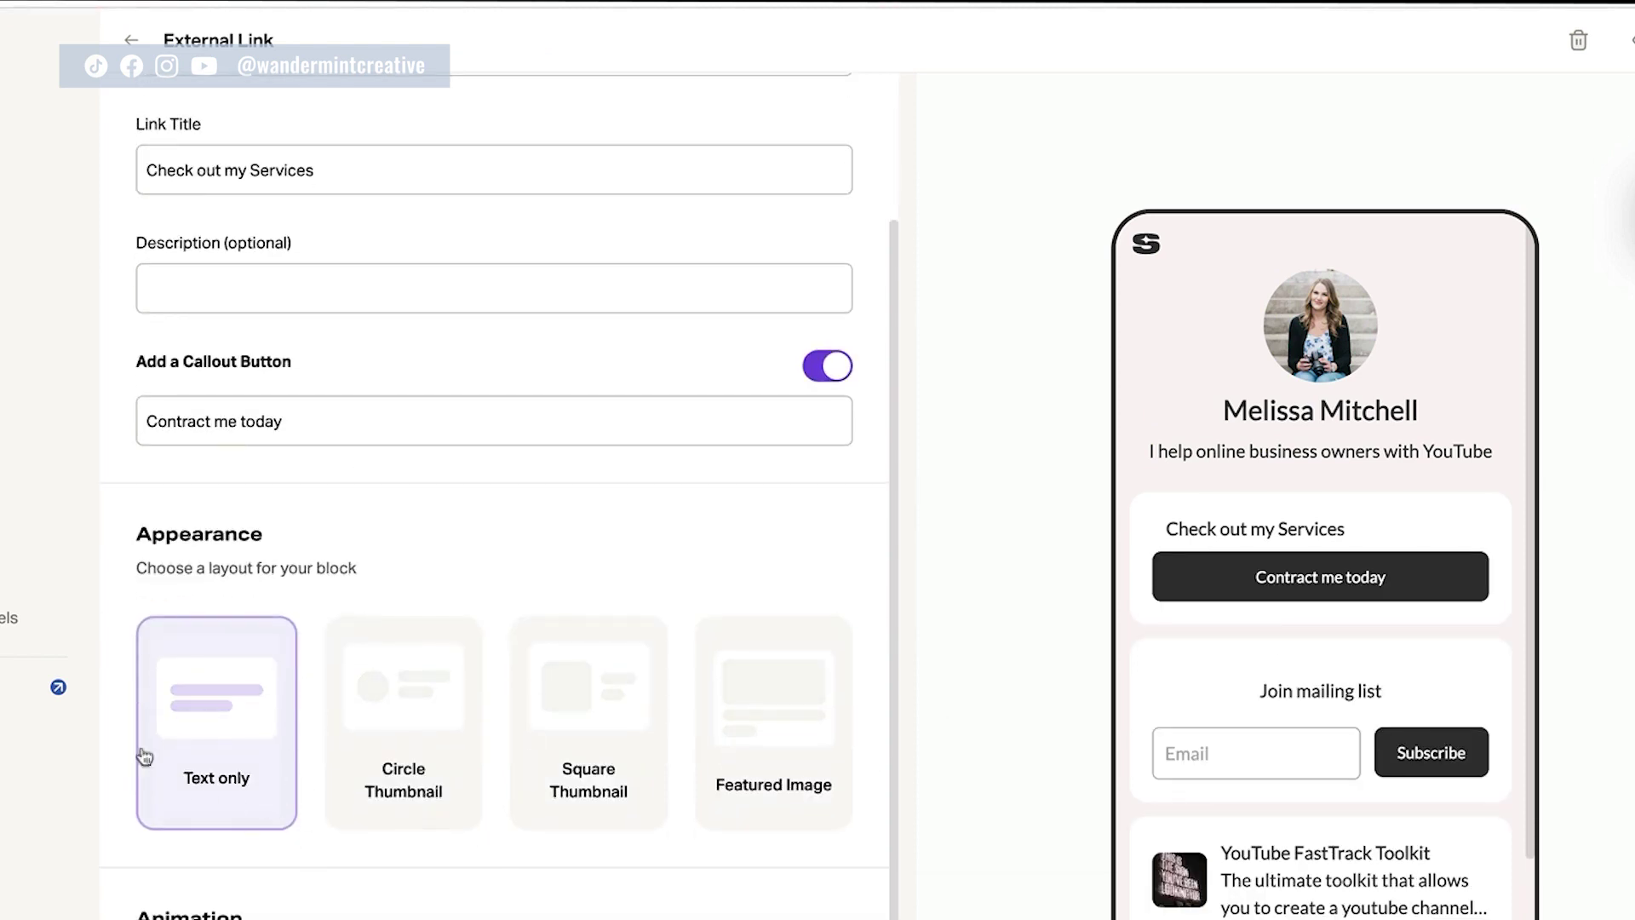
pyautogui.scroll(-1, 146, 715)
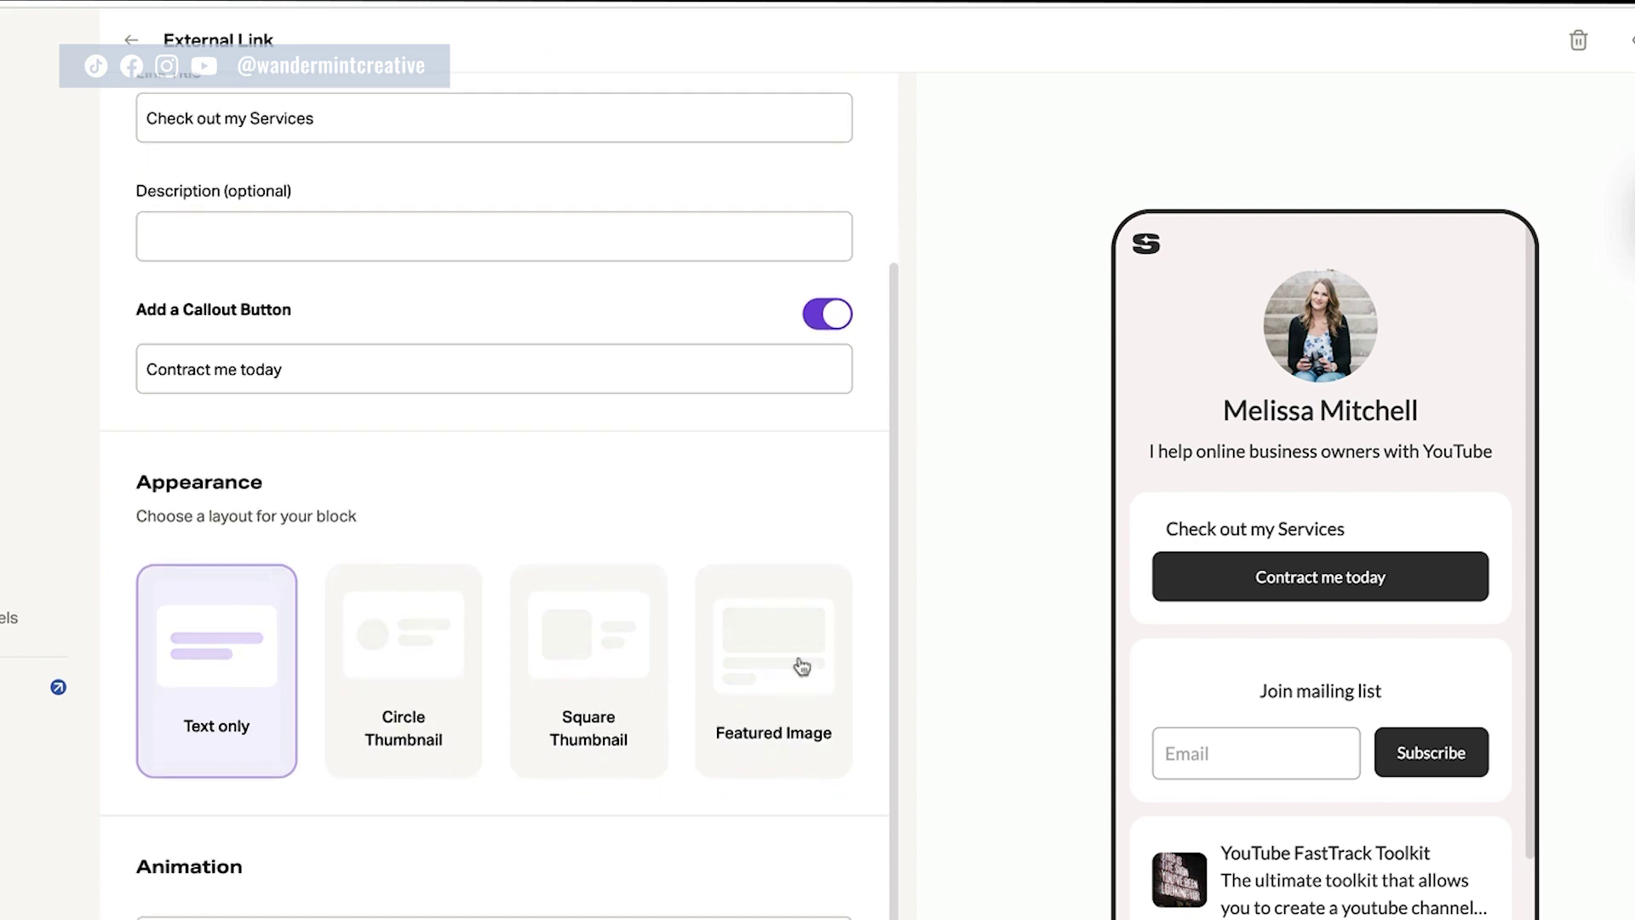
pyautogui.click(440, 679)
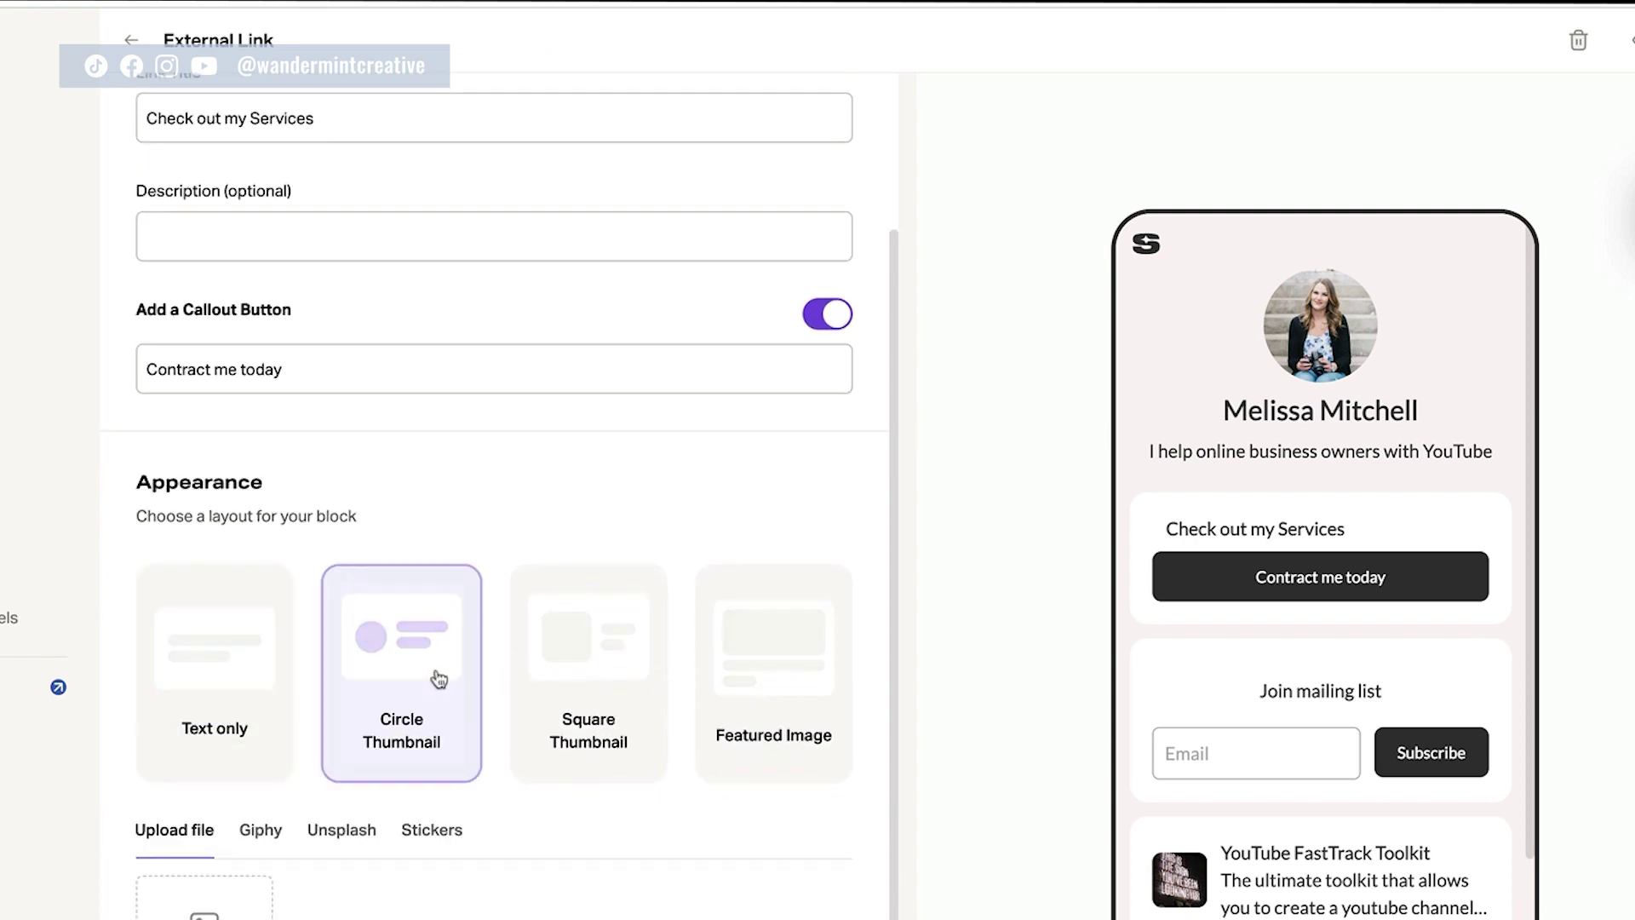
pyautogui.click(626, 673)
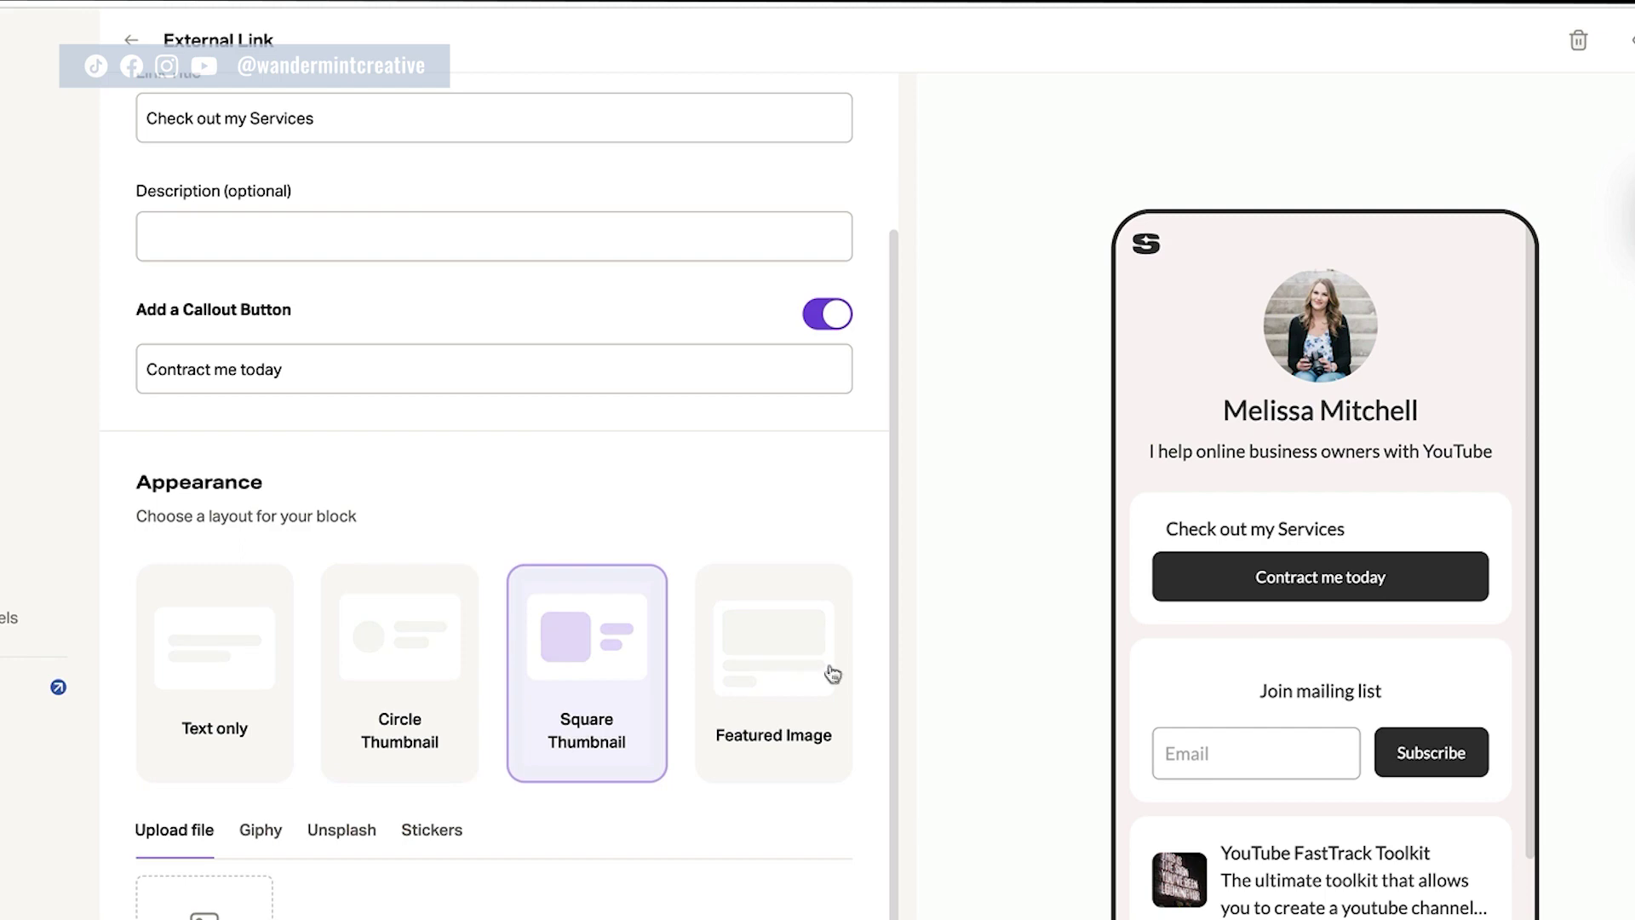
pyautogui.click(797, 681)
pyautogui.click(252, 674)
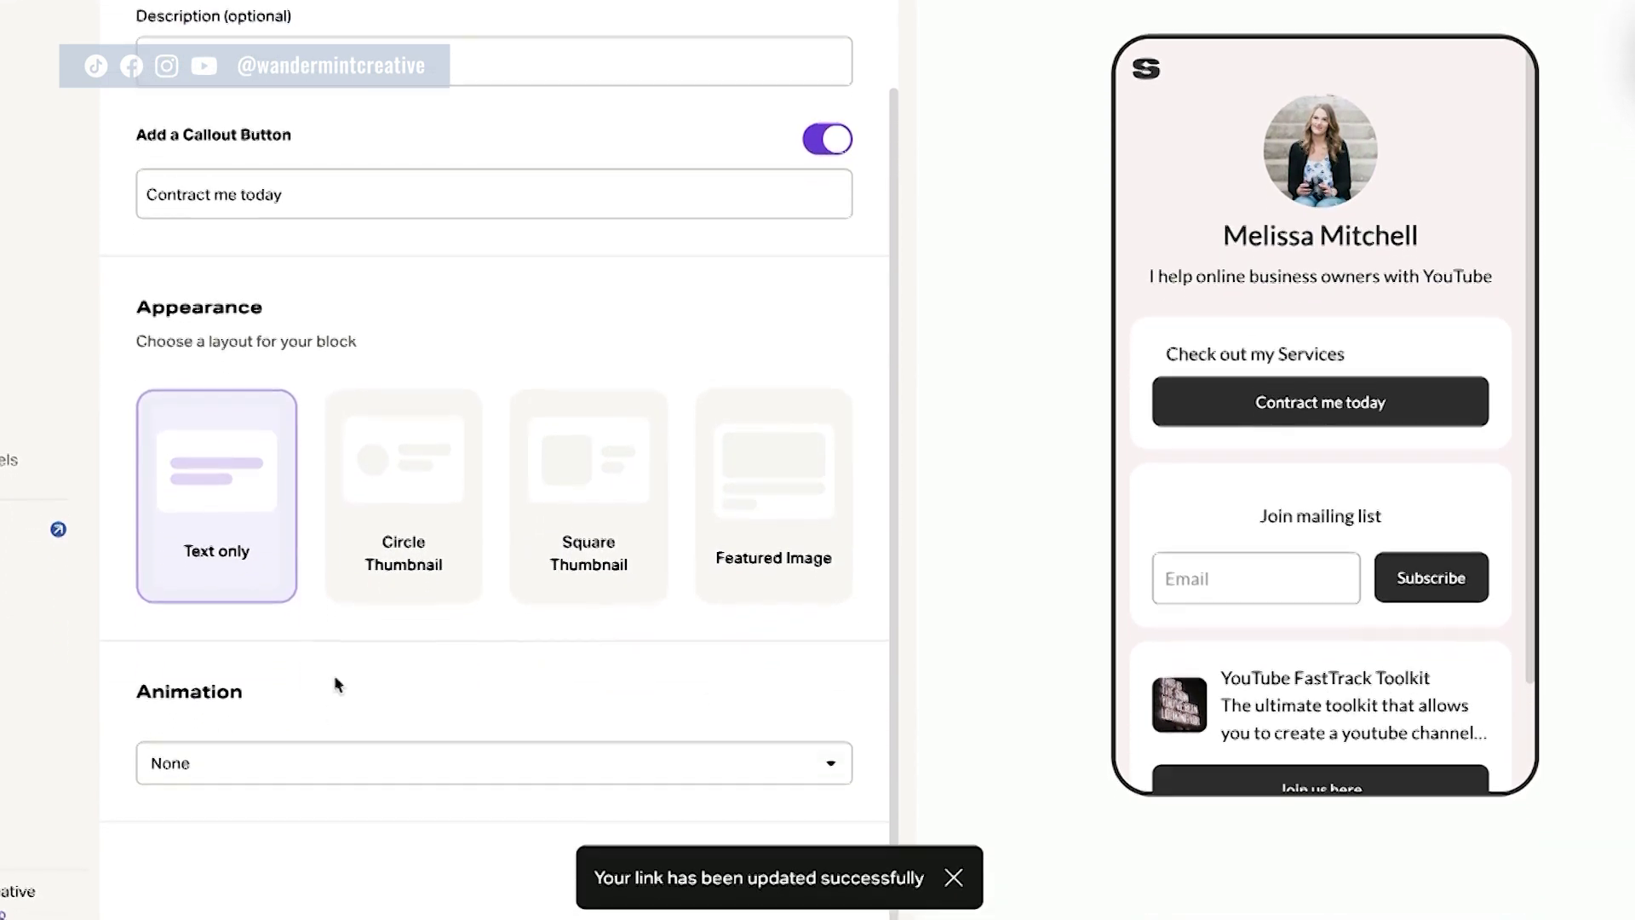
pyautogui.click(239, 751)
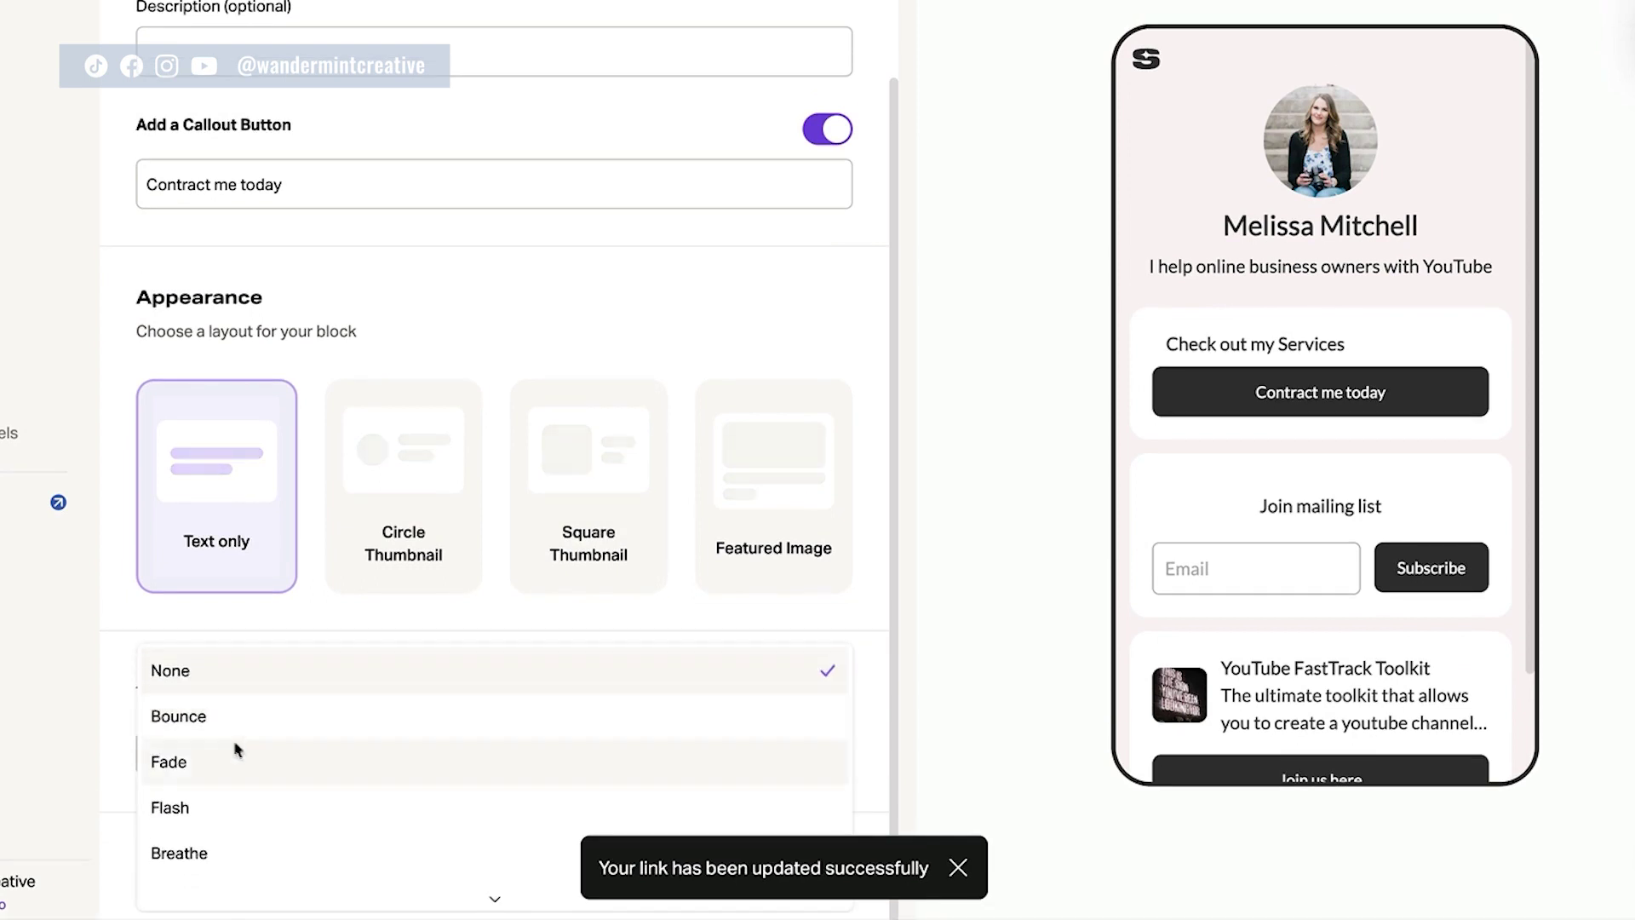
pyautogui.click(231, 730)
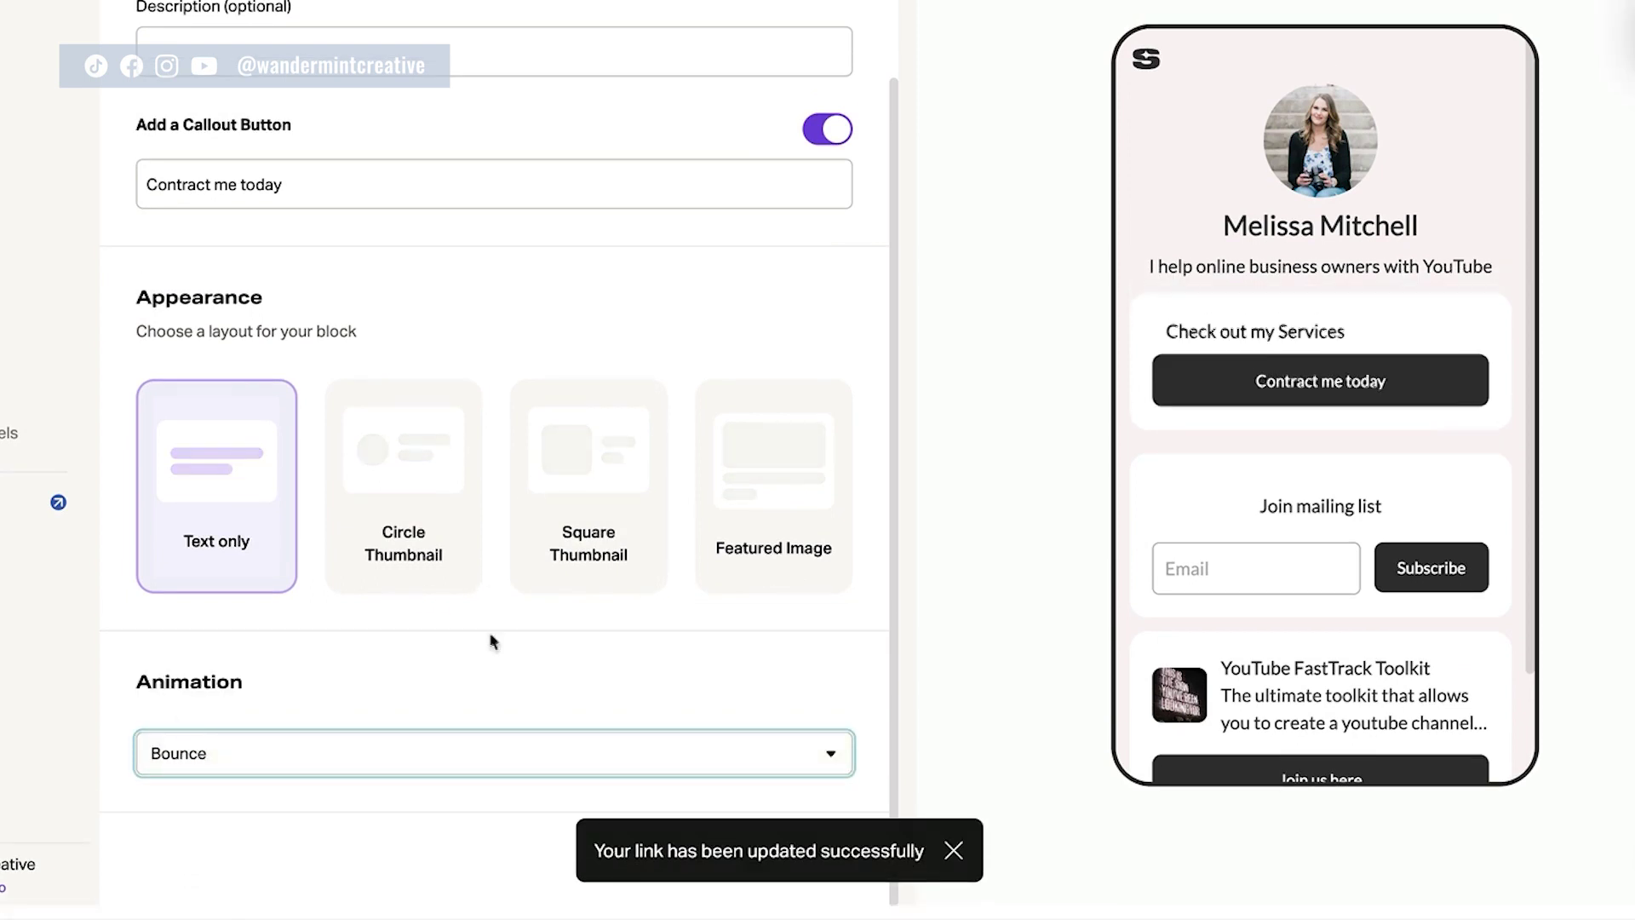
pyautogui.scroll(3, 581, 301)
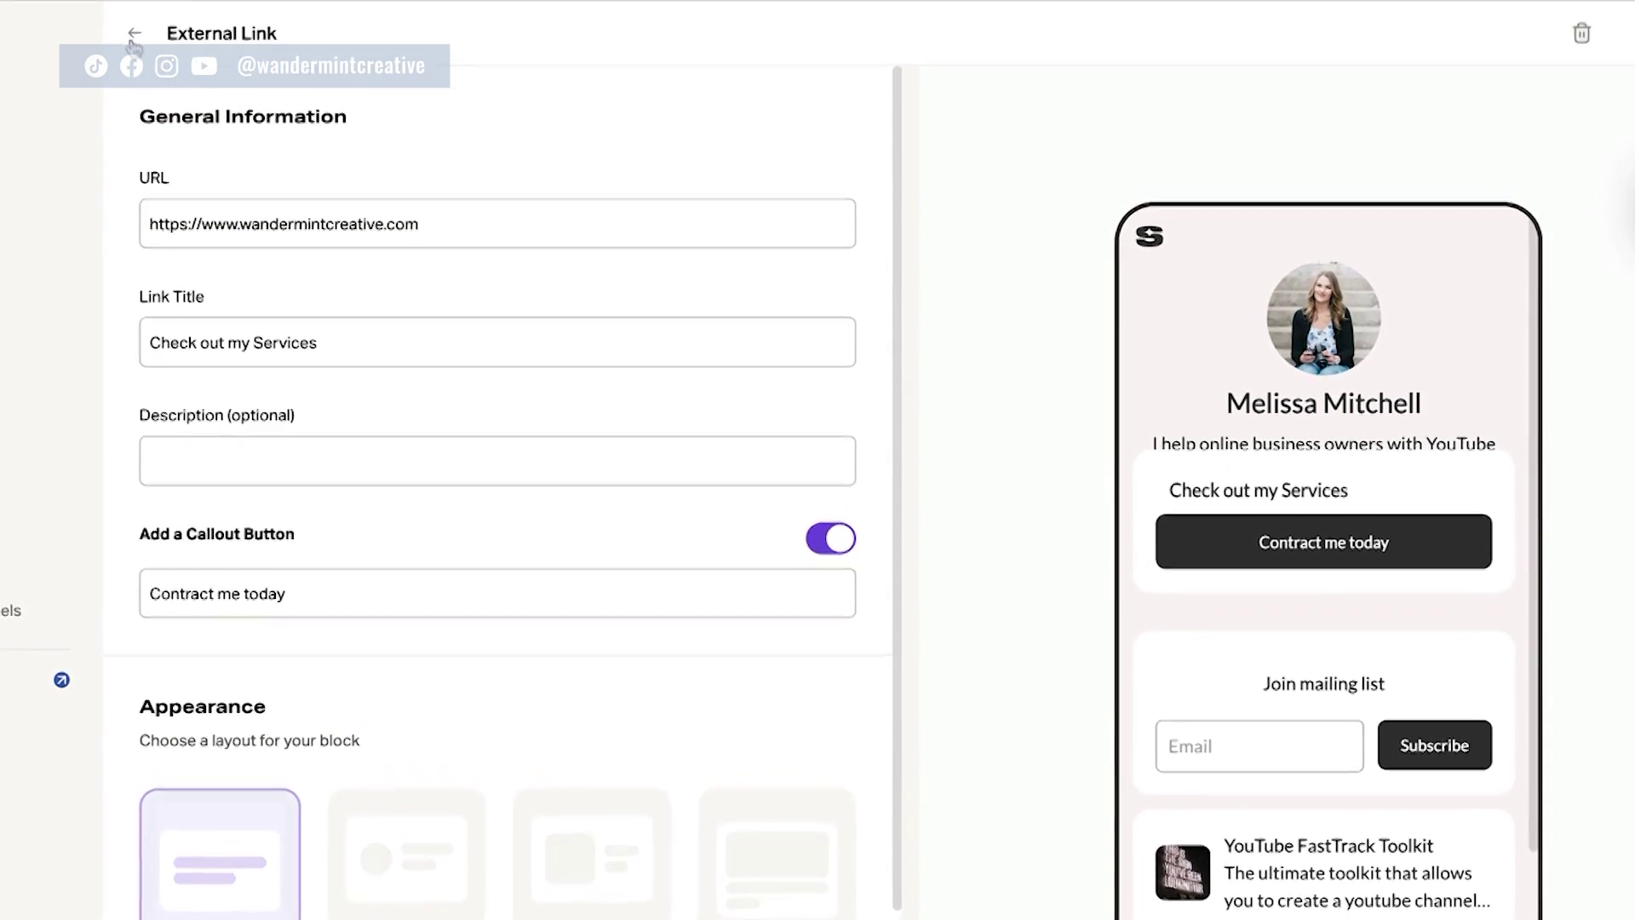
pyautogui.click(134, 5)
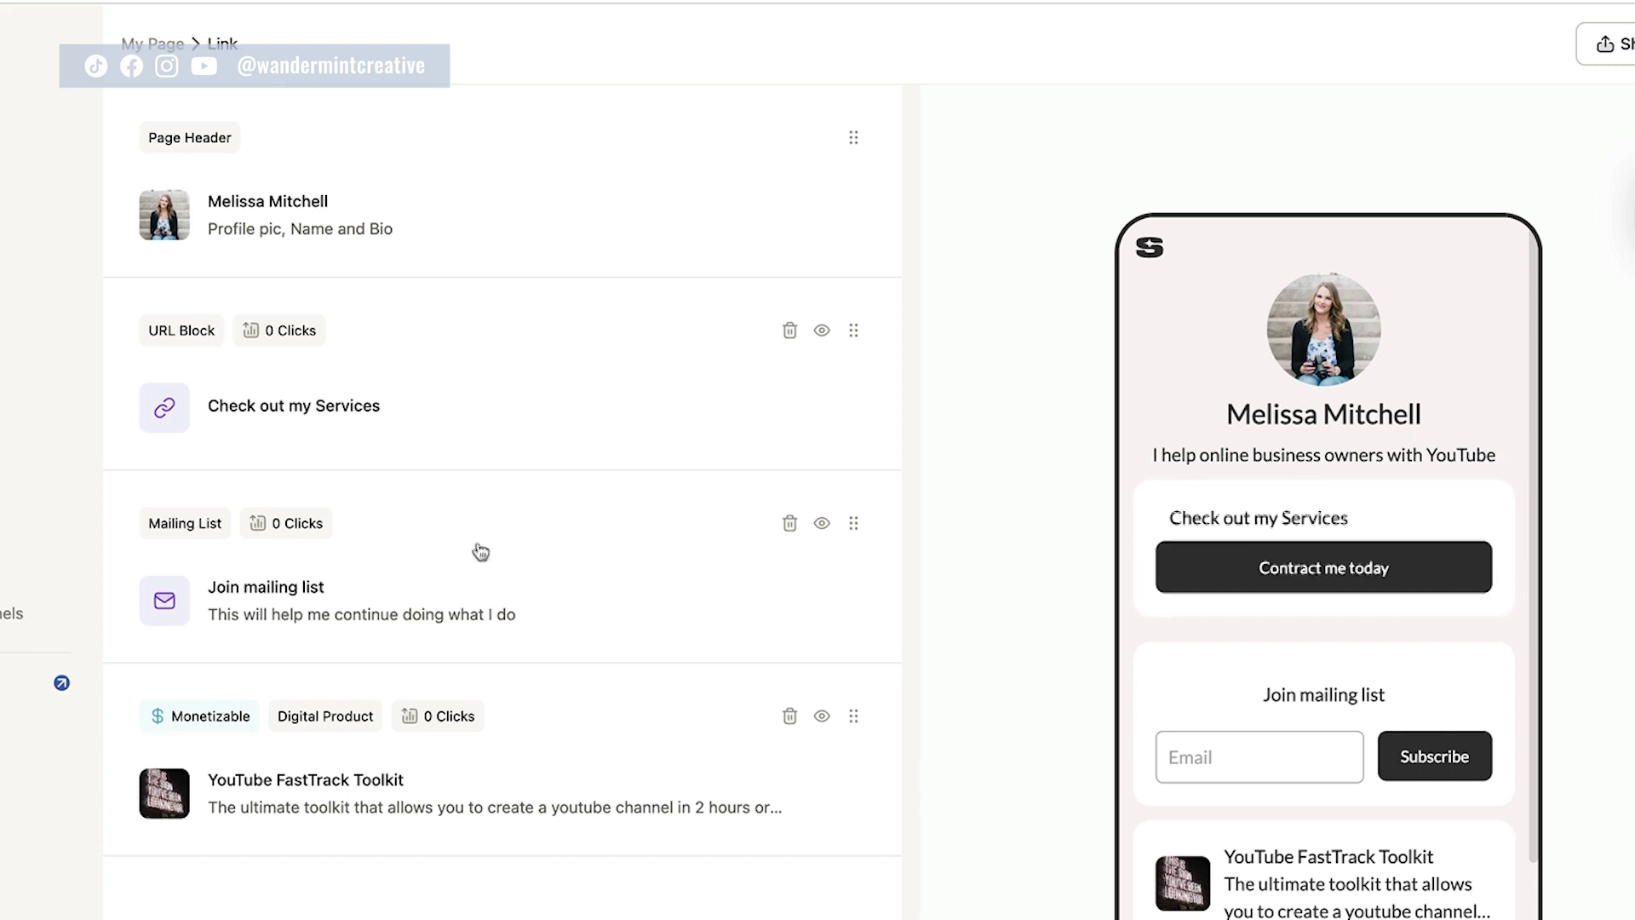
# Open the Join mailing list block for editing.
pyautogui.scroll(-2, 1288, 547)
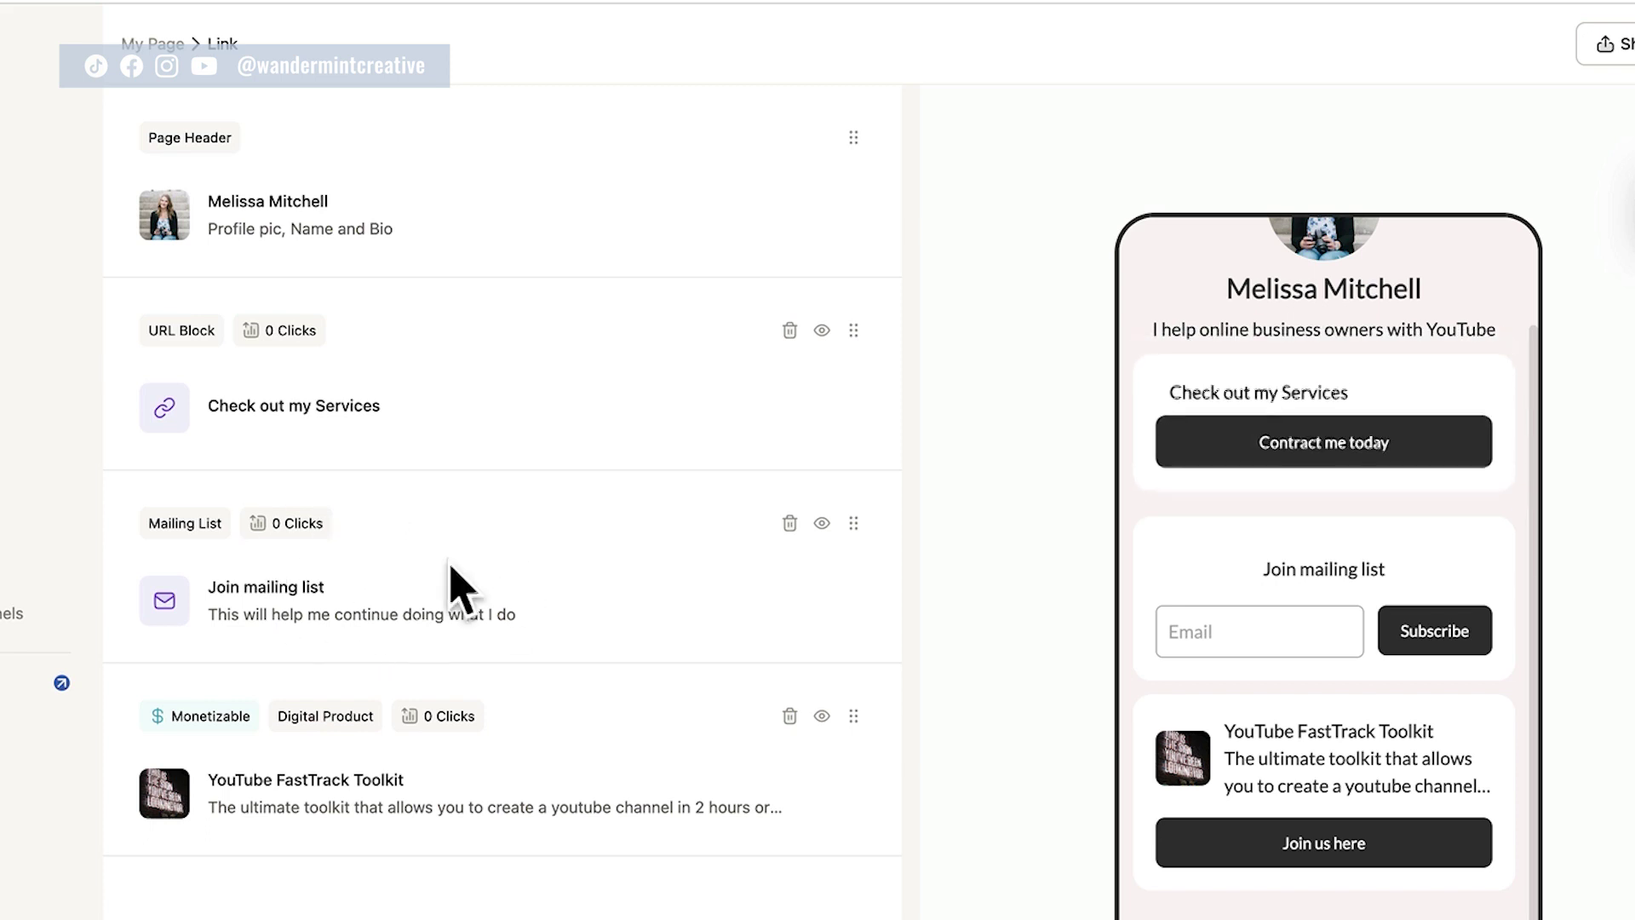
pyautogui.click(332, 628)
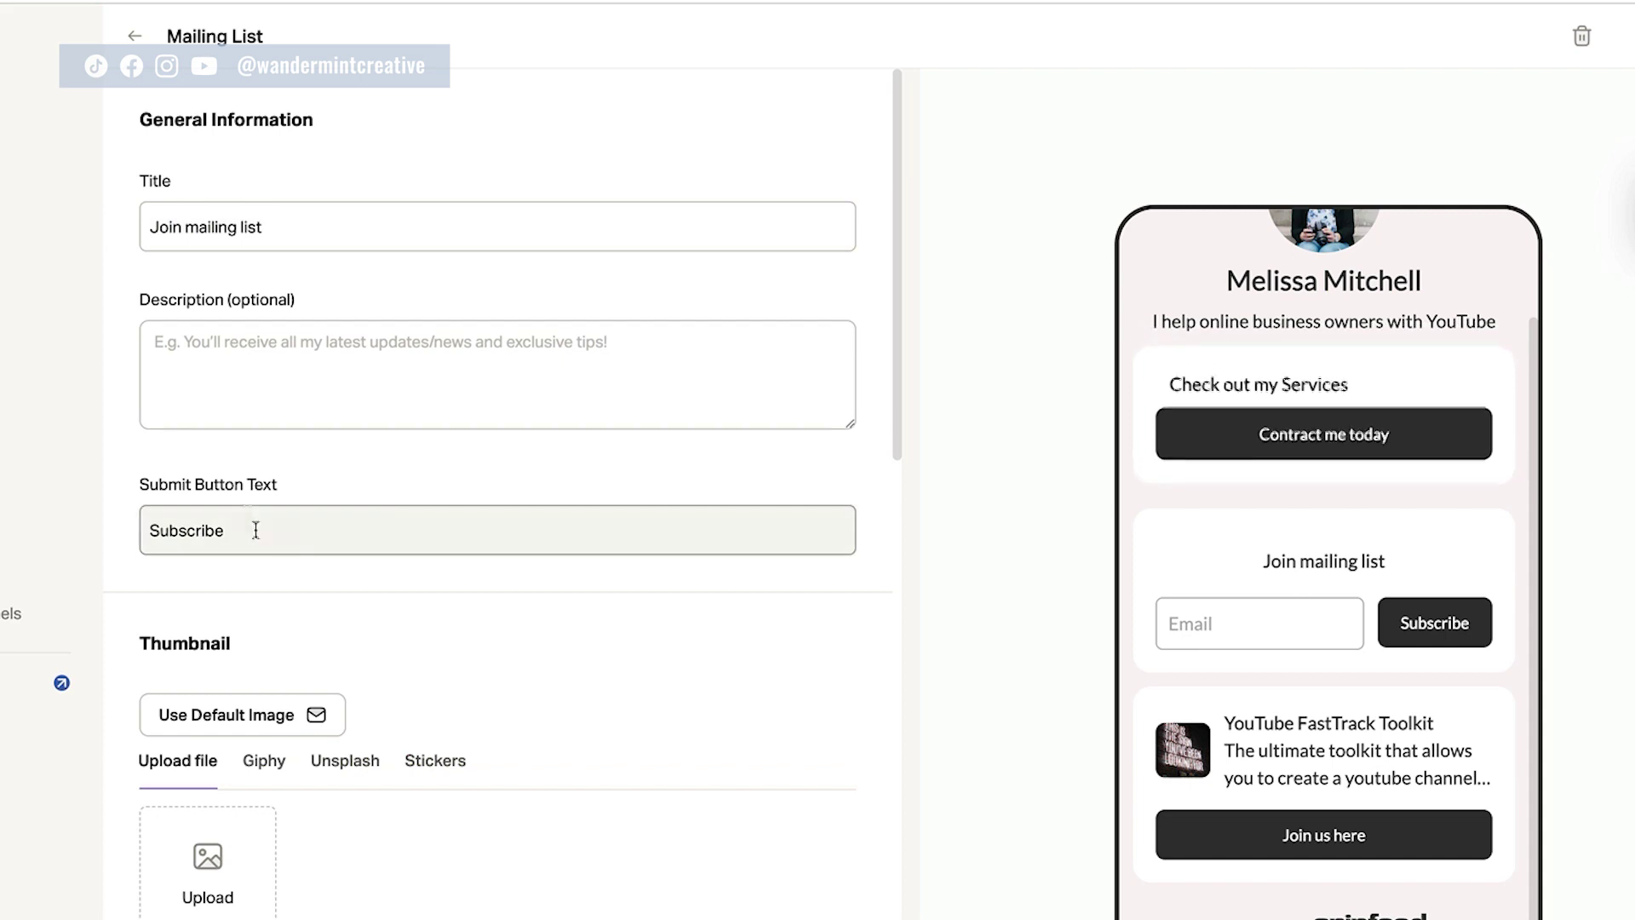
pyautogui.scroll(-5, 281, 707)
pyautogui.scroll(-5, 254, 637)
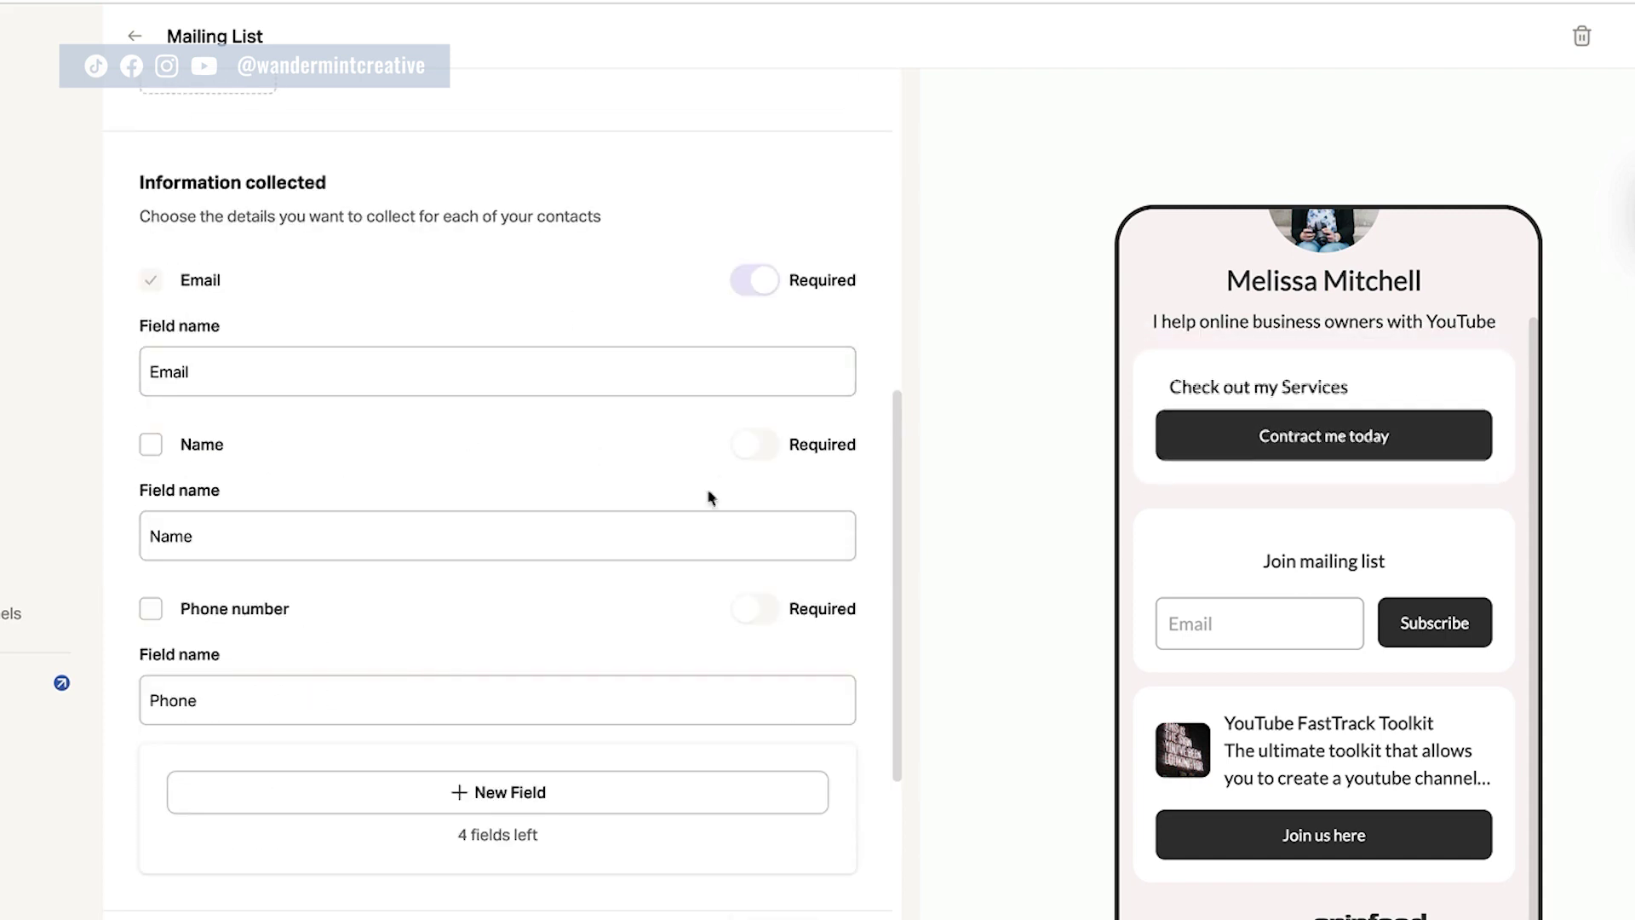
# Add Name and Phone number fields to the mailing list, both marked required.
pyautogui.click(151, 446)
pyautogui.click(150, 608)
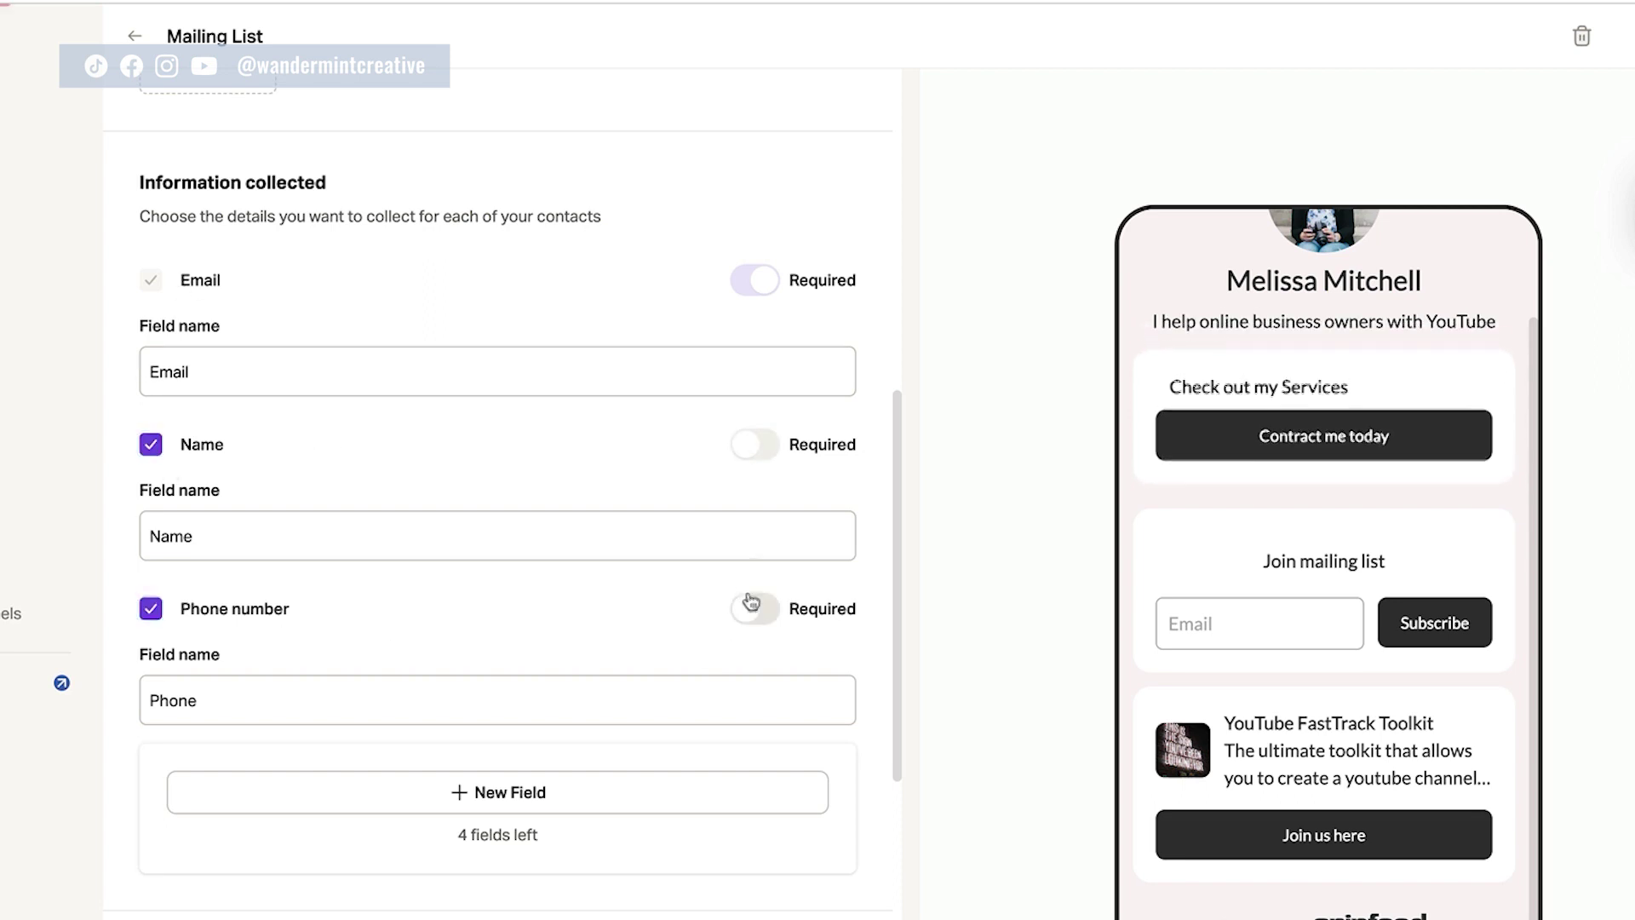
pyautogui.click(751, 604)
pyautogui.click(755, 444)
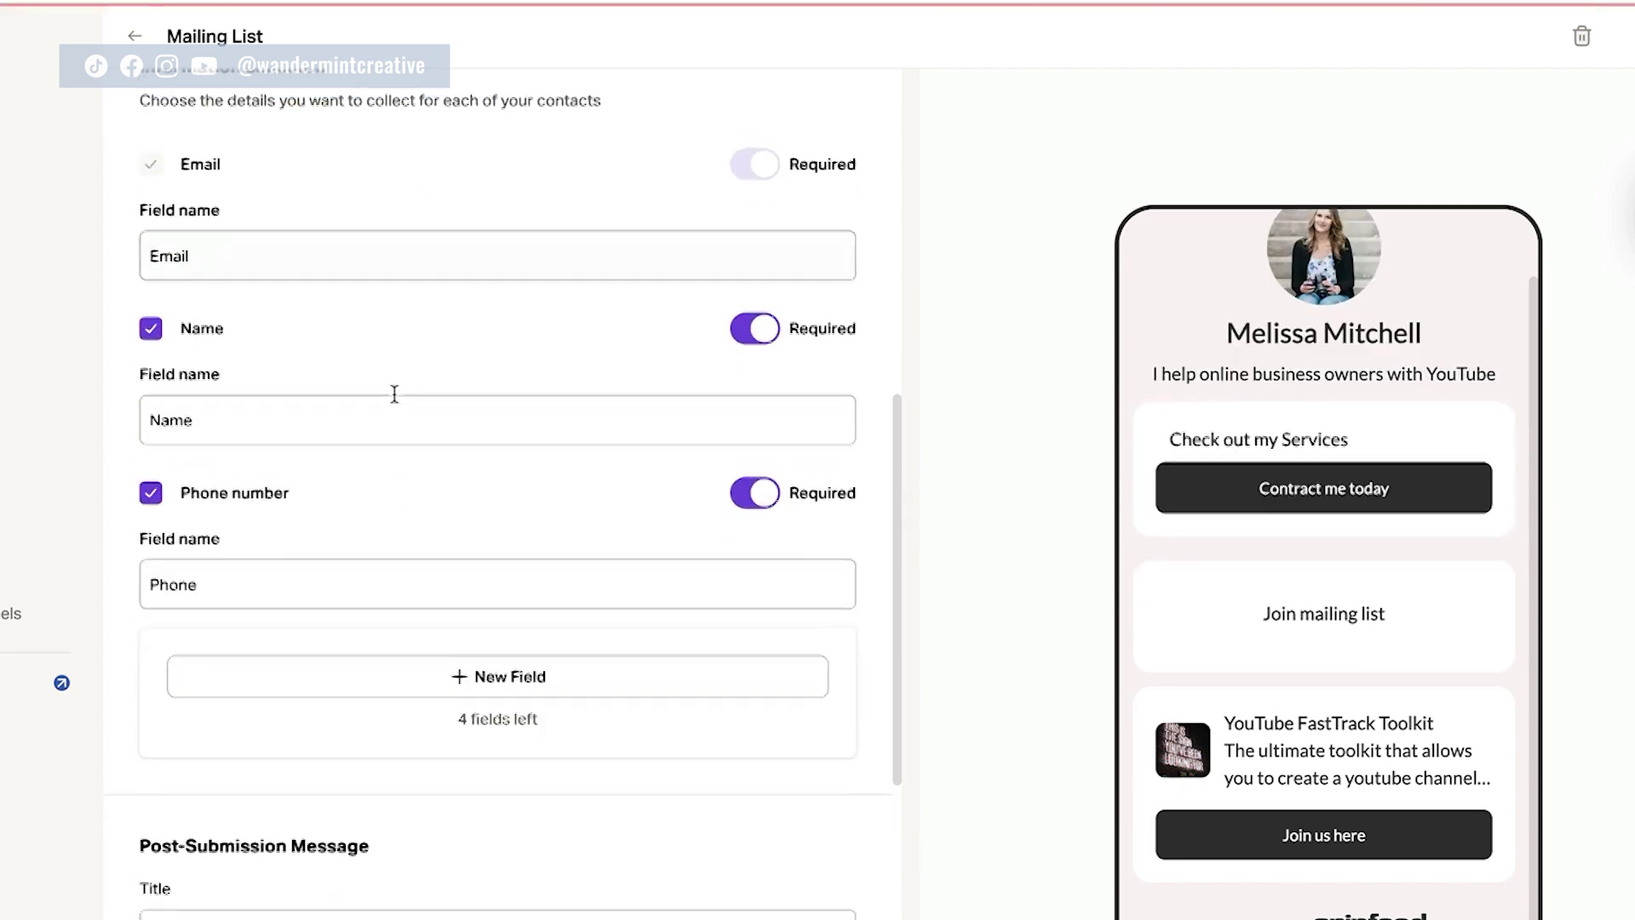
pyautogui.scroll(-6, 405, 522)
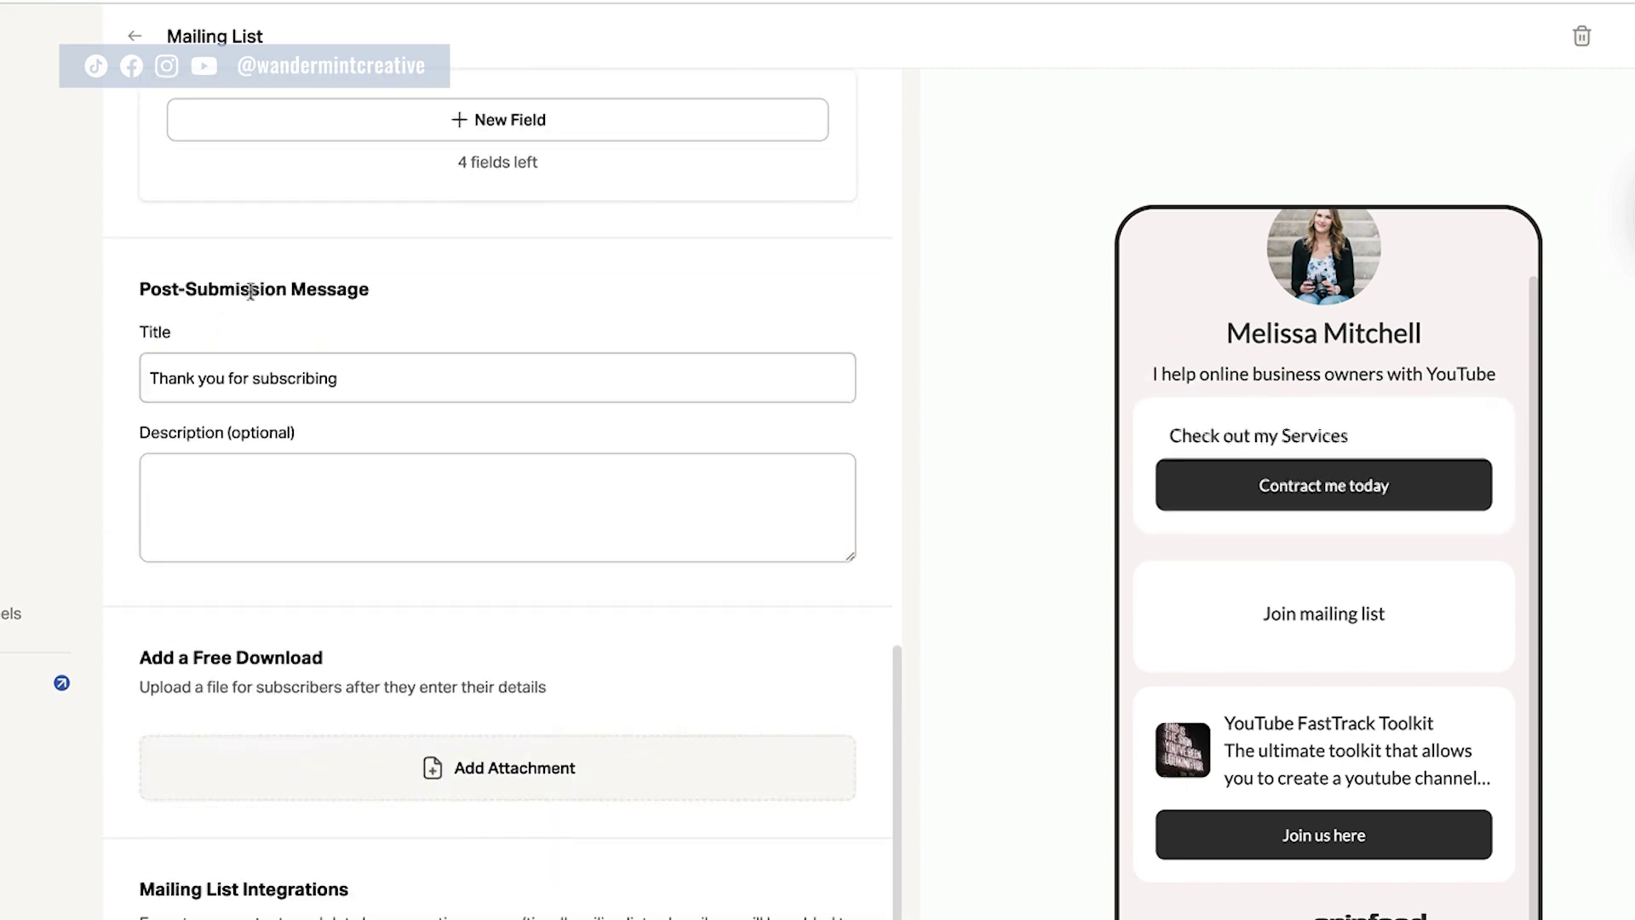
pyautogui.scroll(-1, 362, 319)
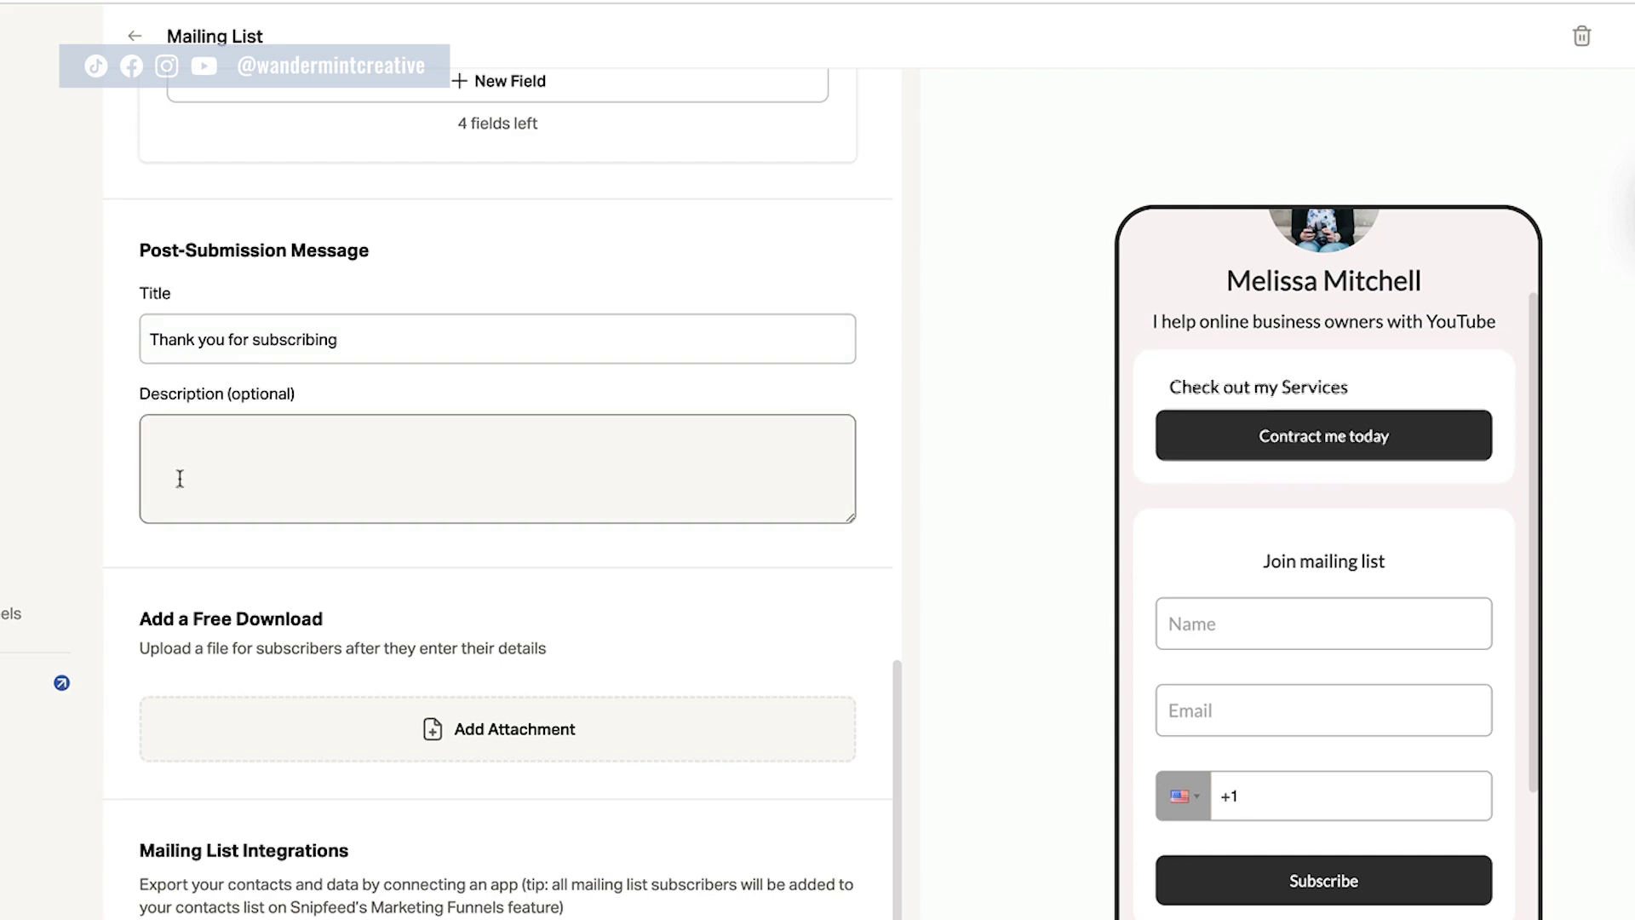
pyautogui.scroll(-3, 540, 427)
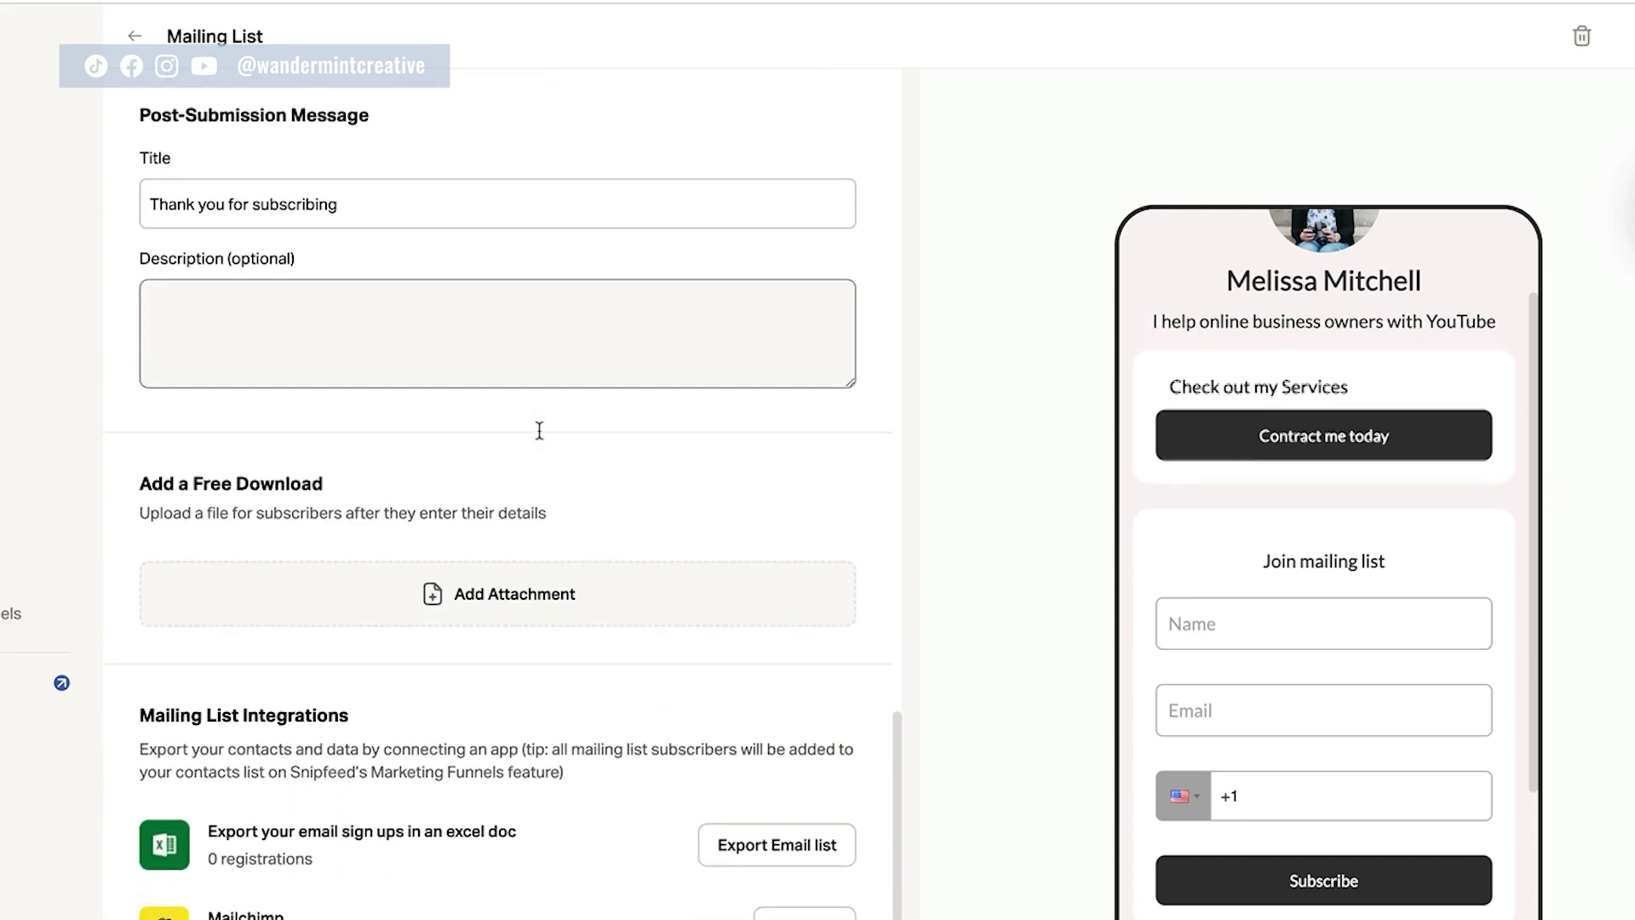
pyautogui.scroll(-1, 539, 430)
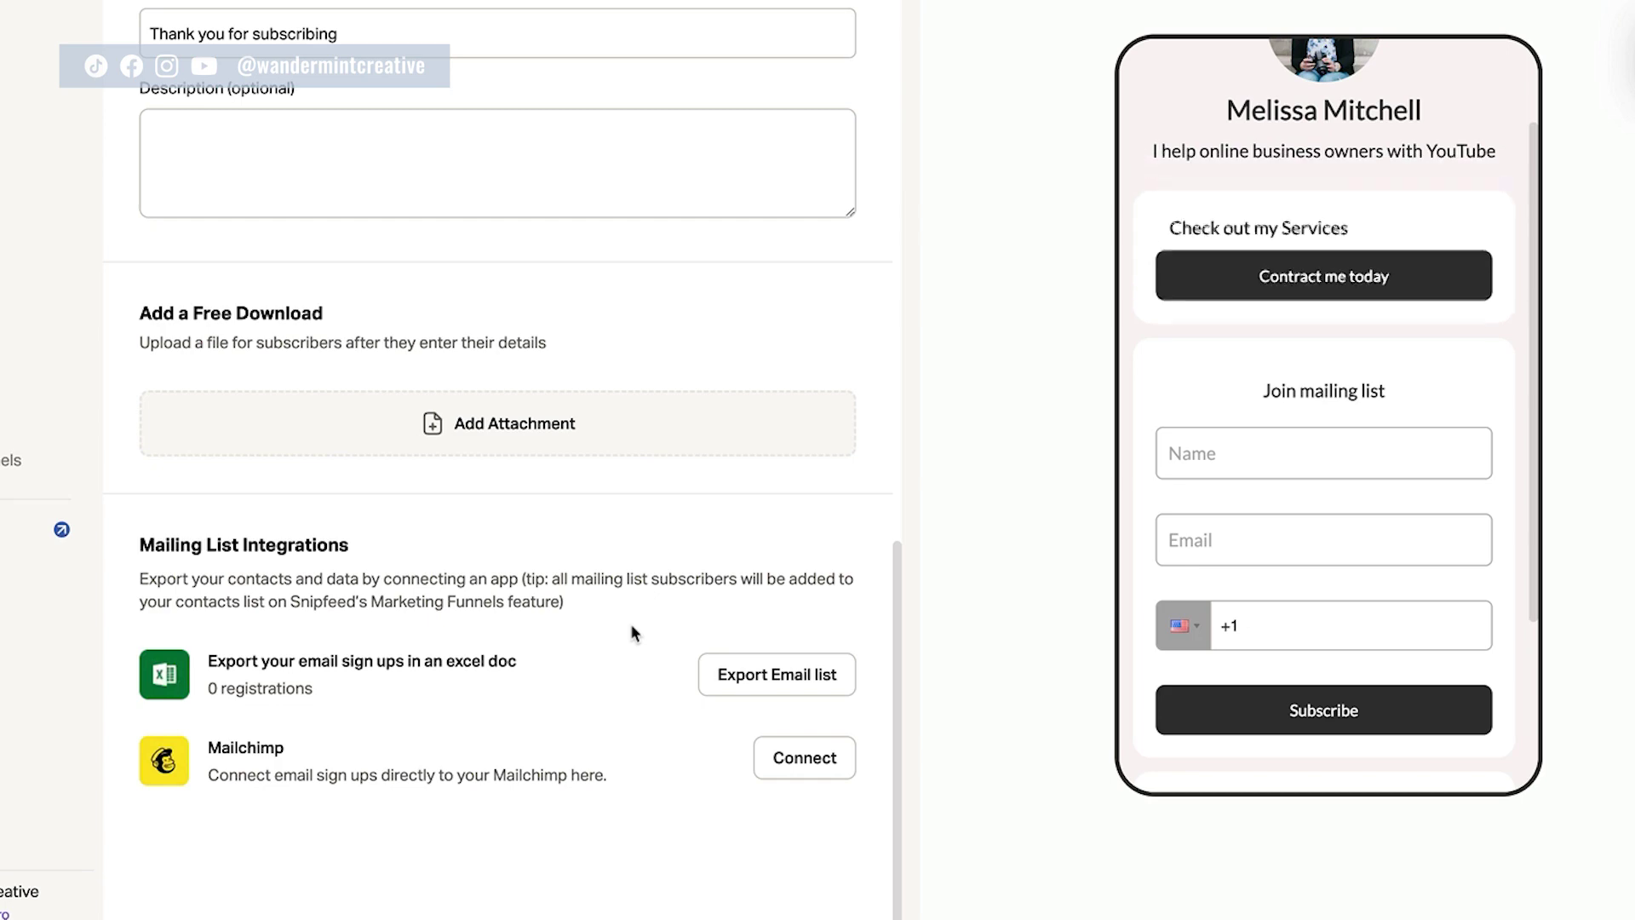
pyautogui.scroll(10, 583, 609)
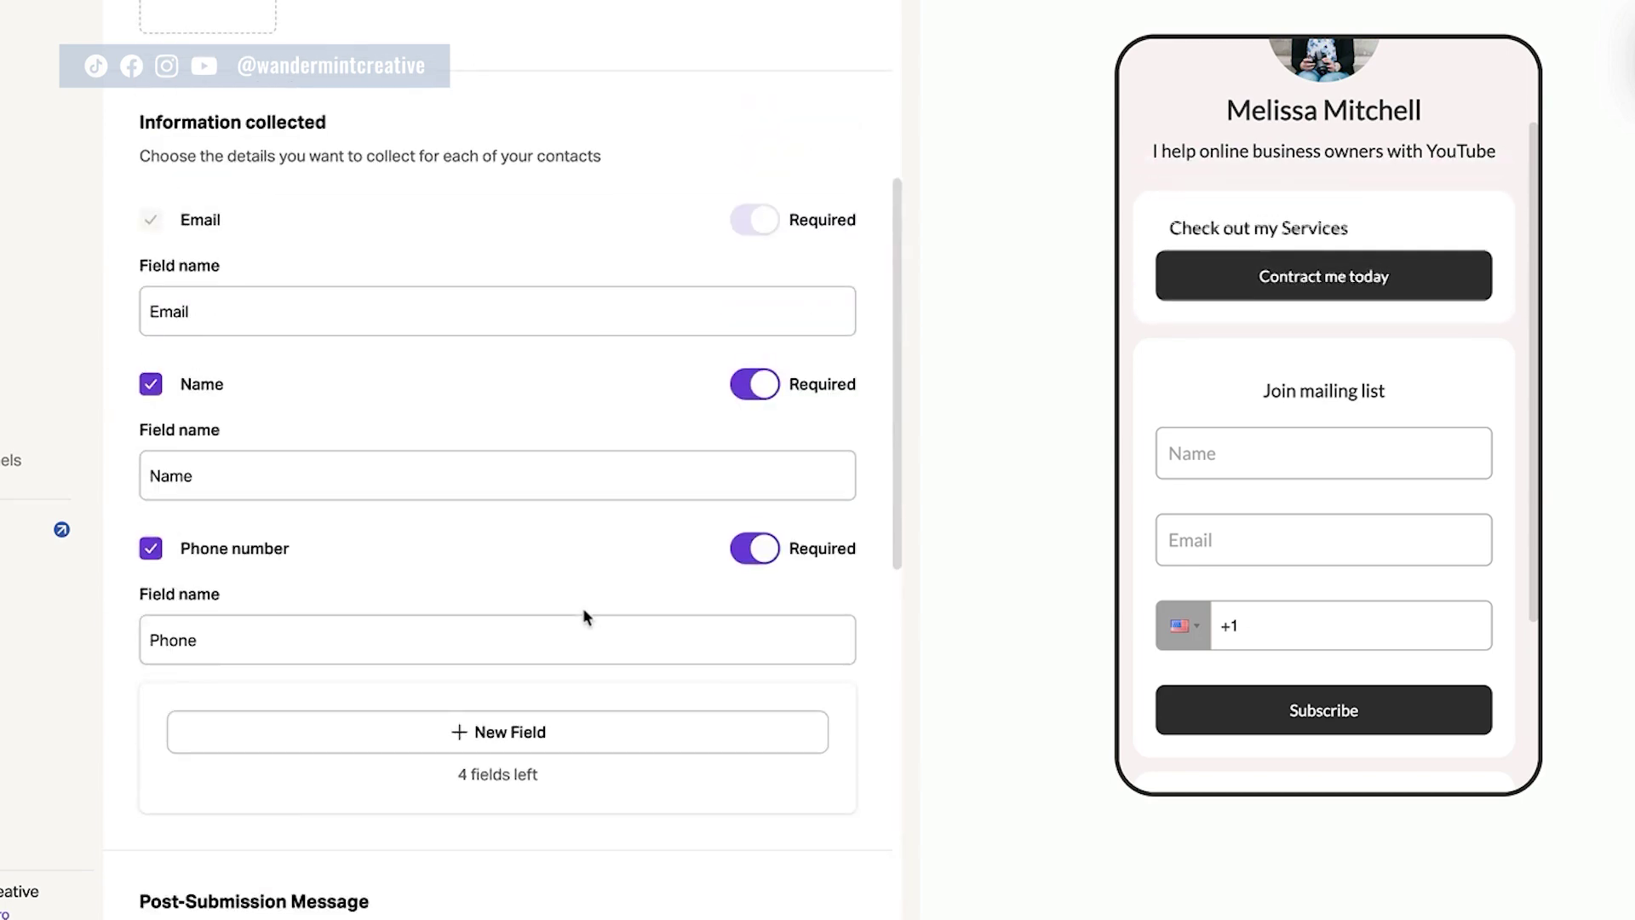
pyautogui.scroll(3, 561, 601)
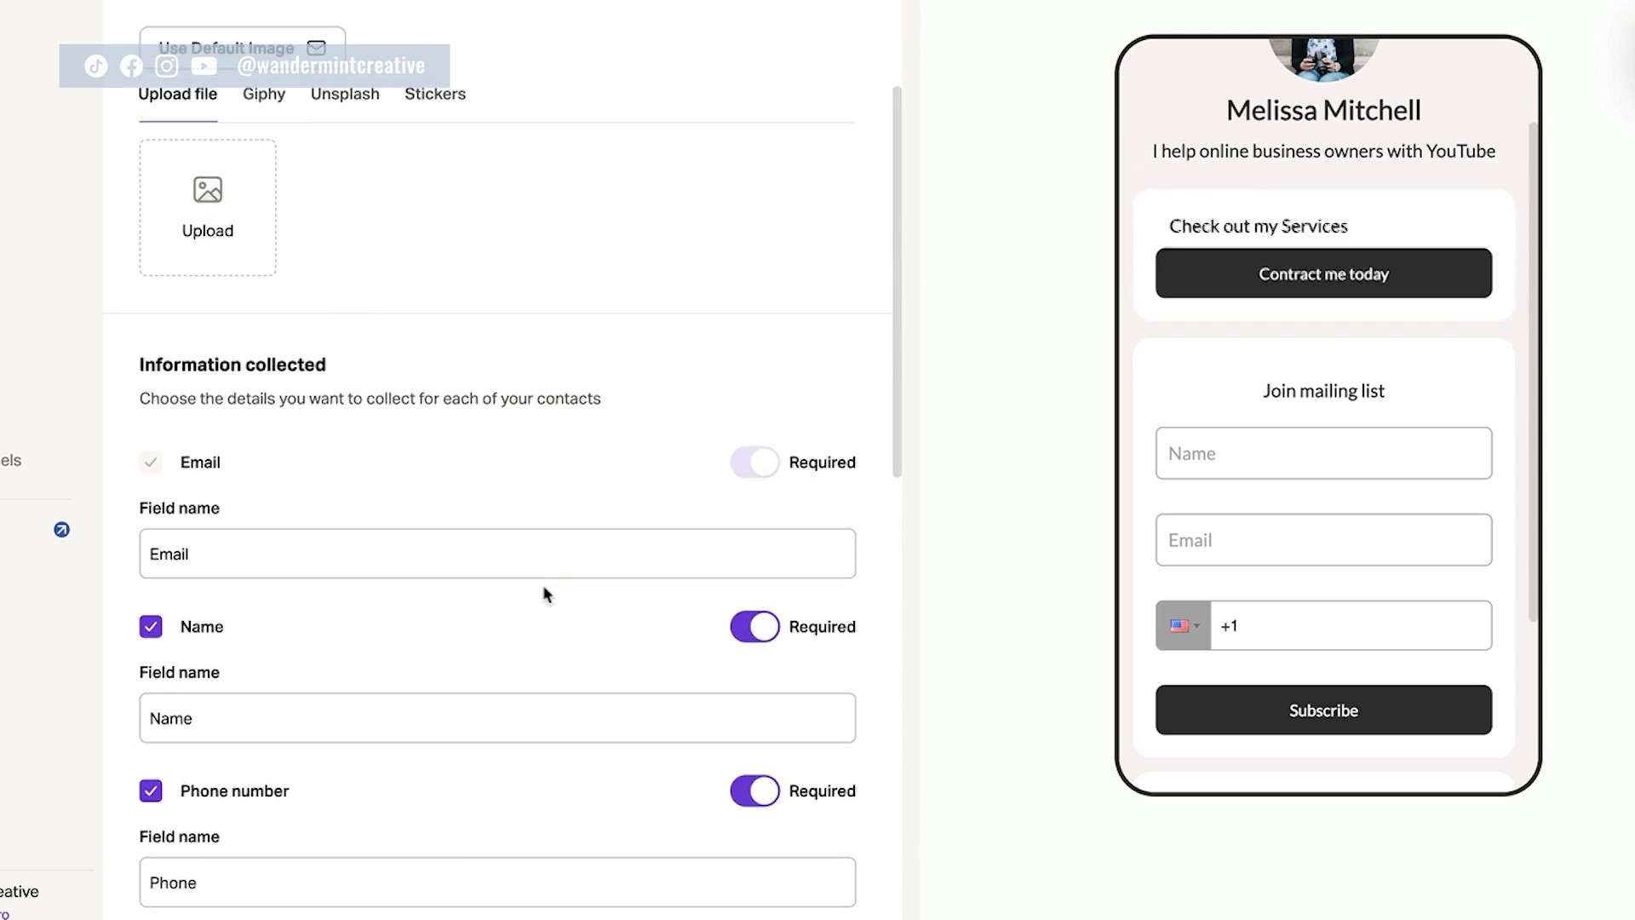
pyautogui.scroll(6, 507, 542)
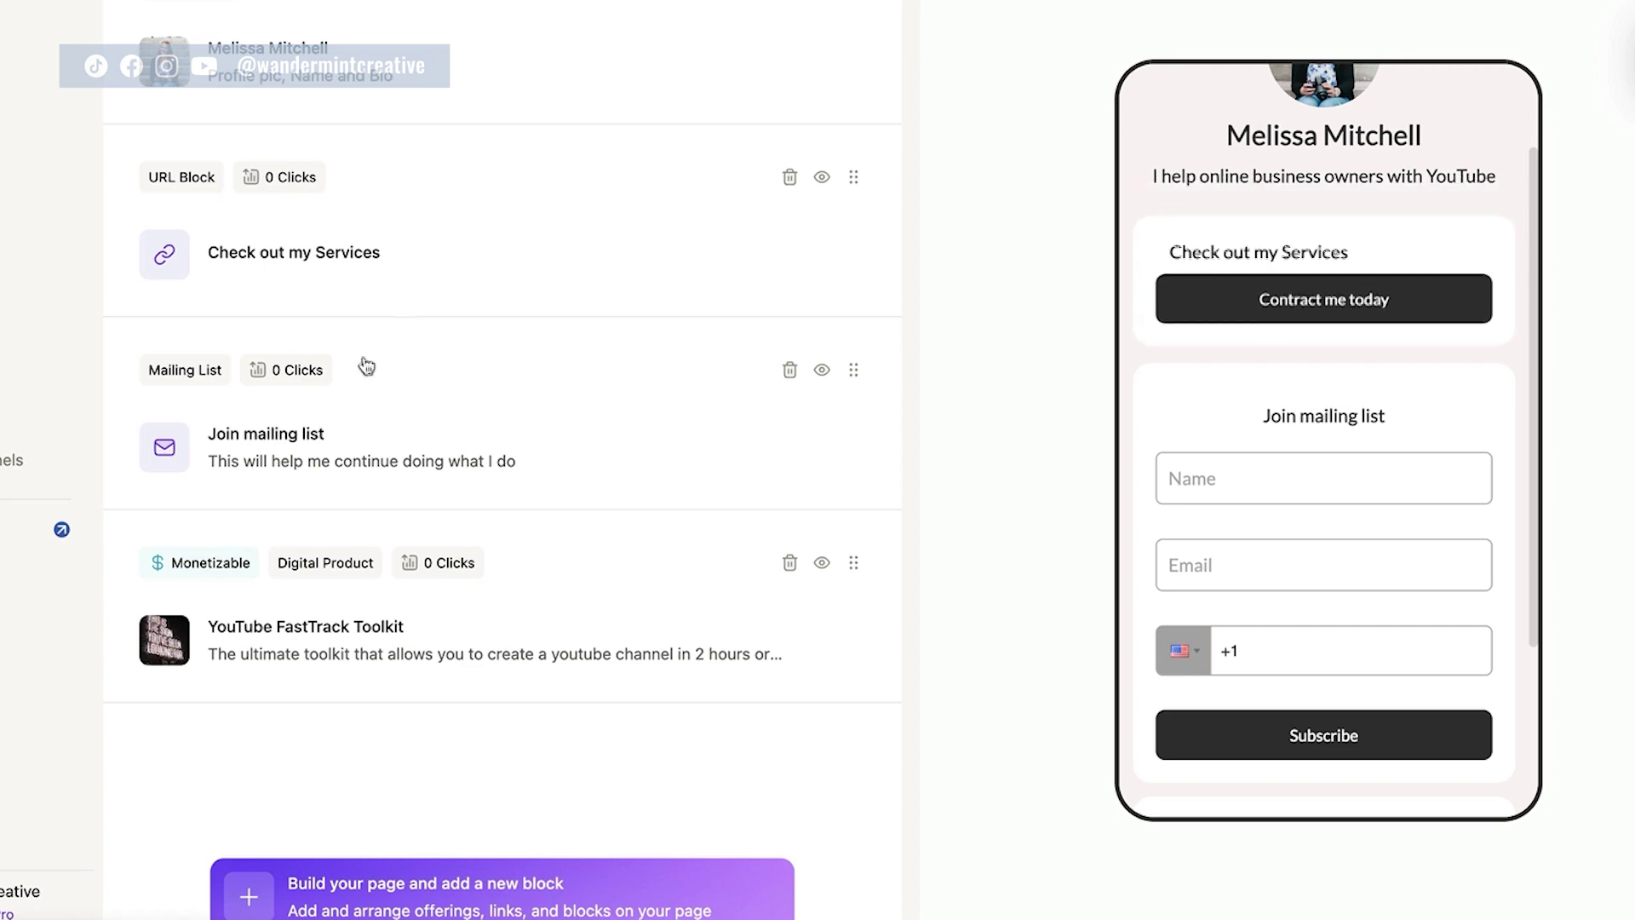
pyautogui.scroll(-1, 398, 200)
pyautogui.scroll(-3, 1401, 243)
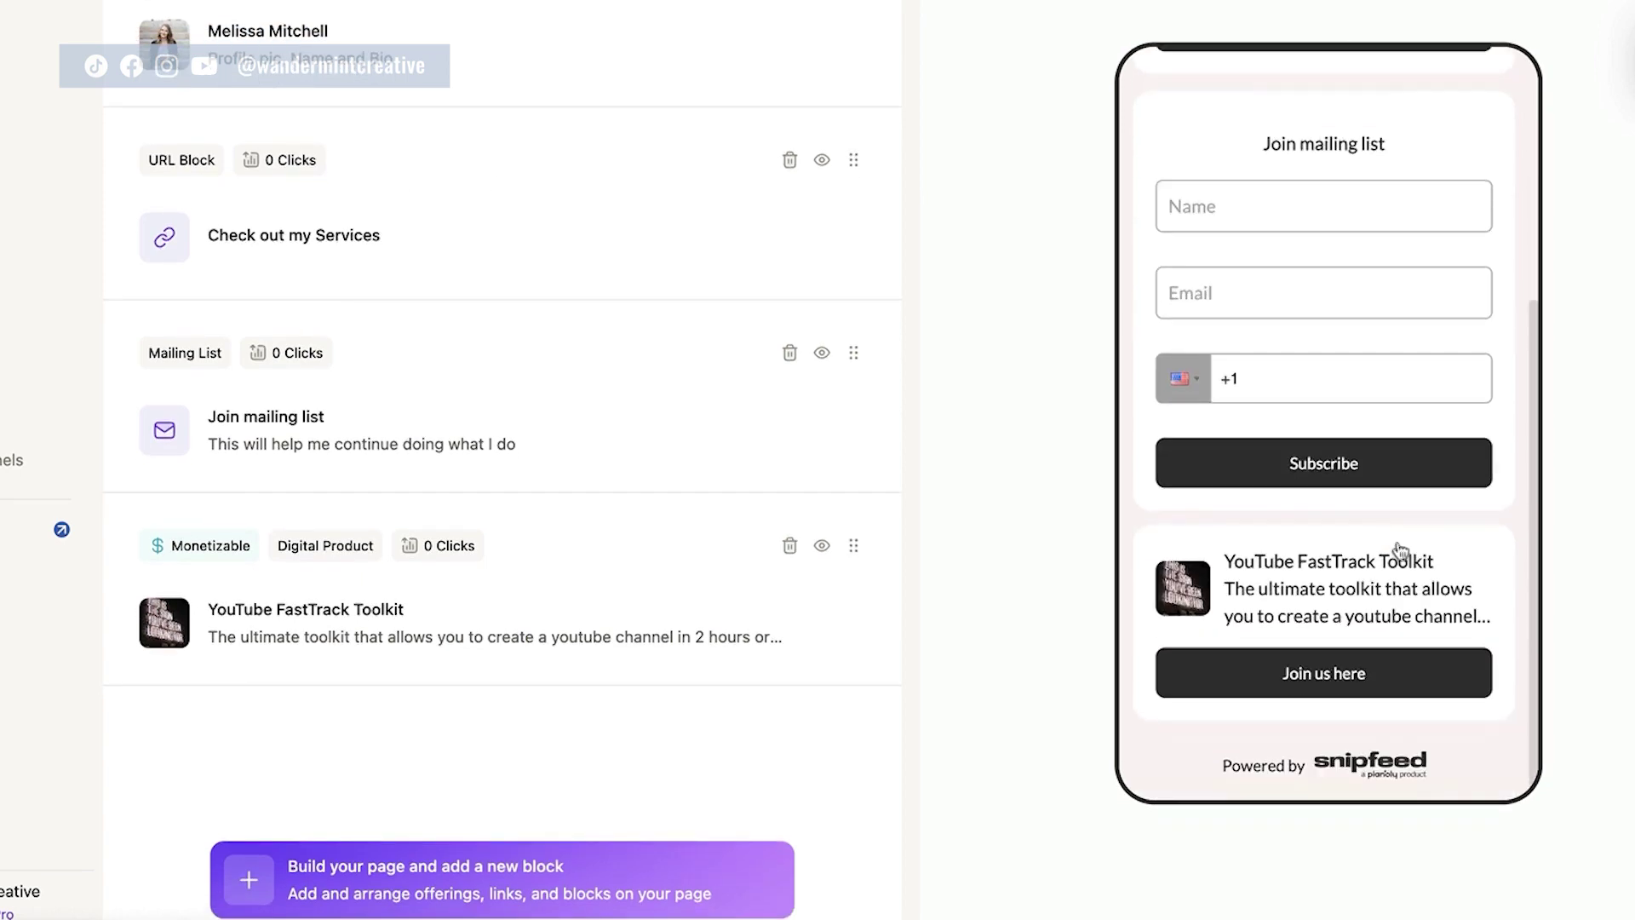
pyautogui.scroll(1, 517, 634)
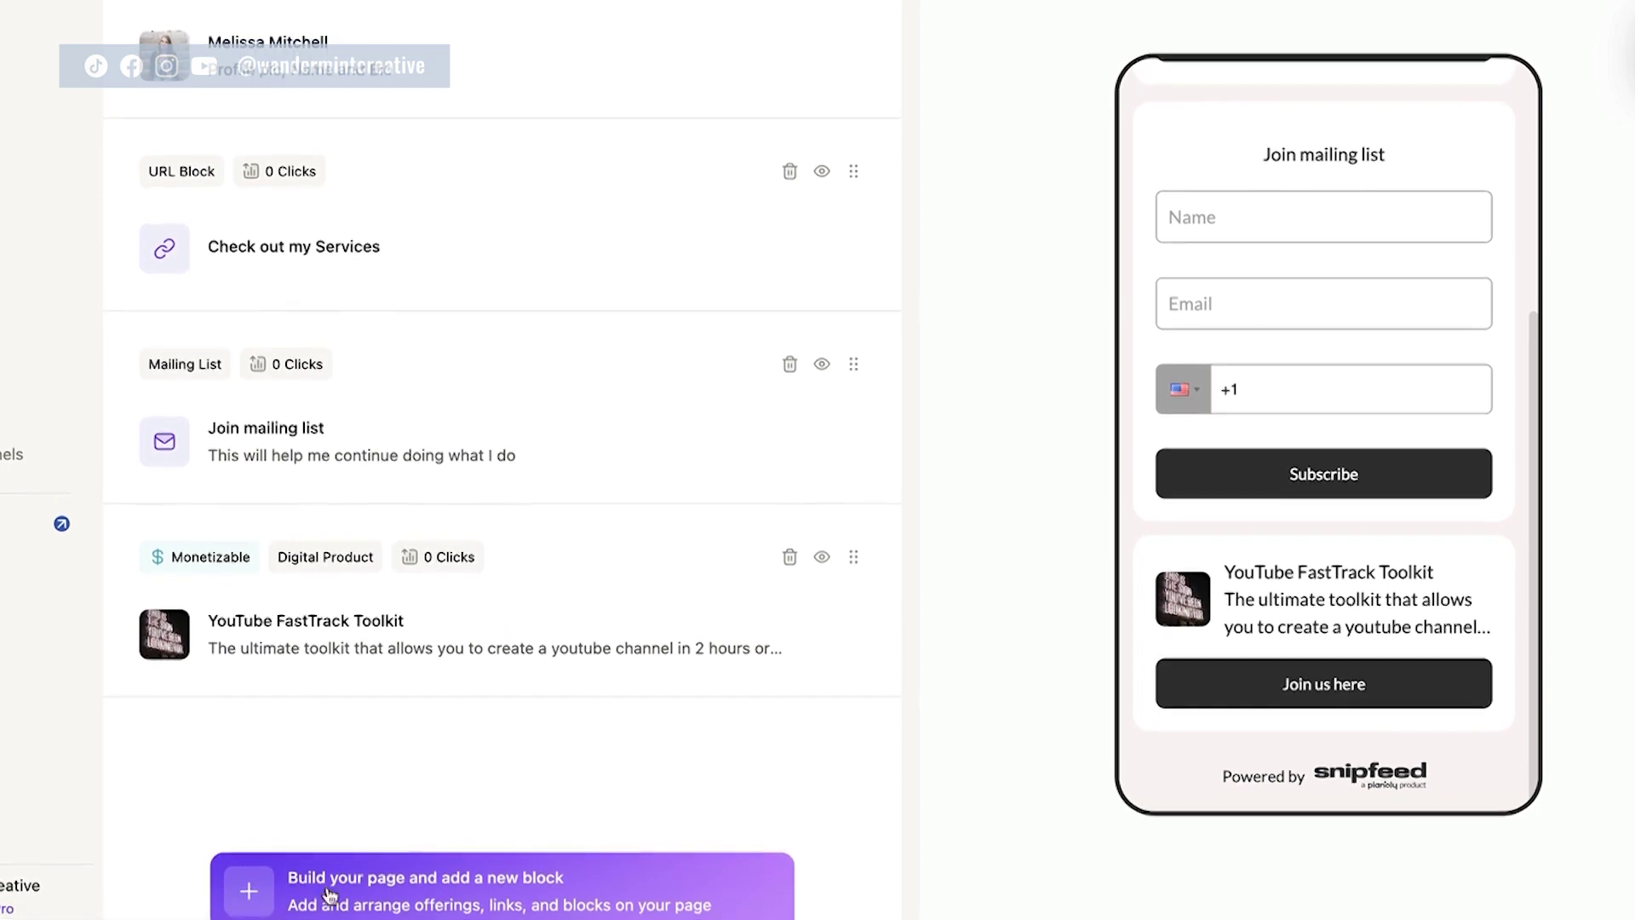
pyautogui.click(247, 888)
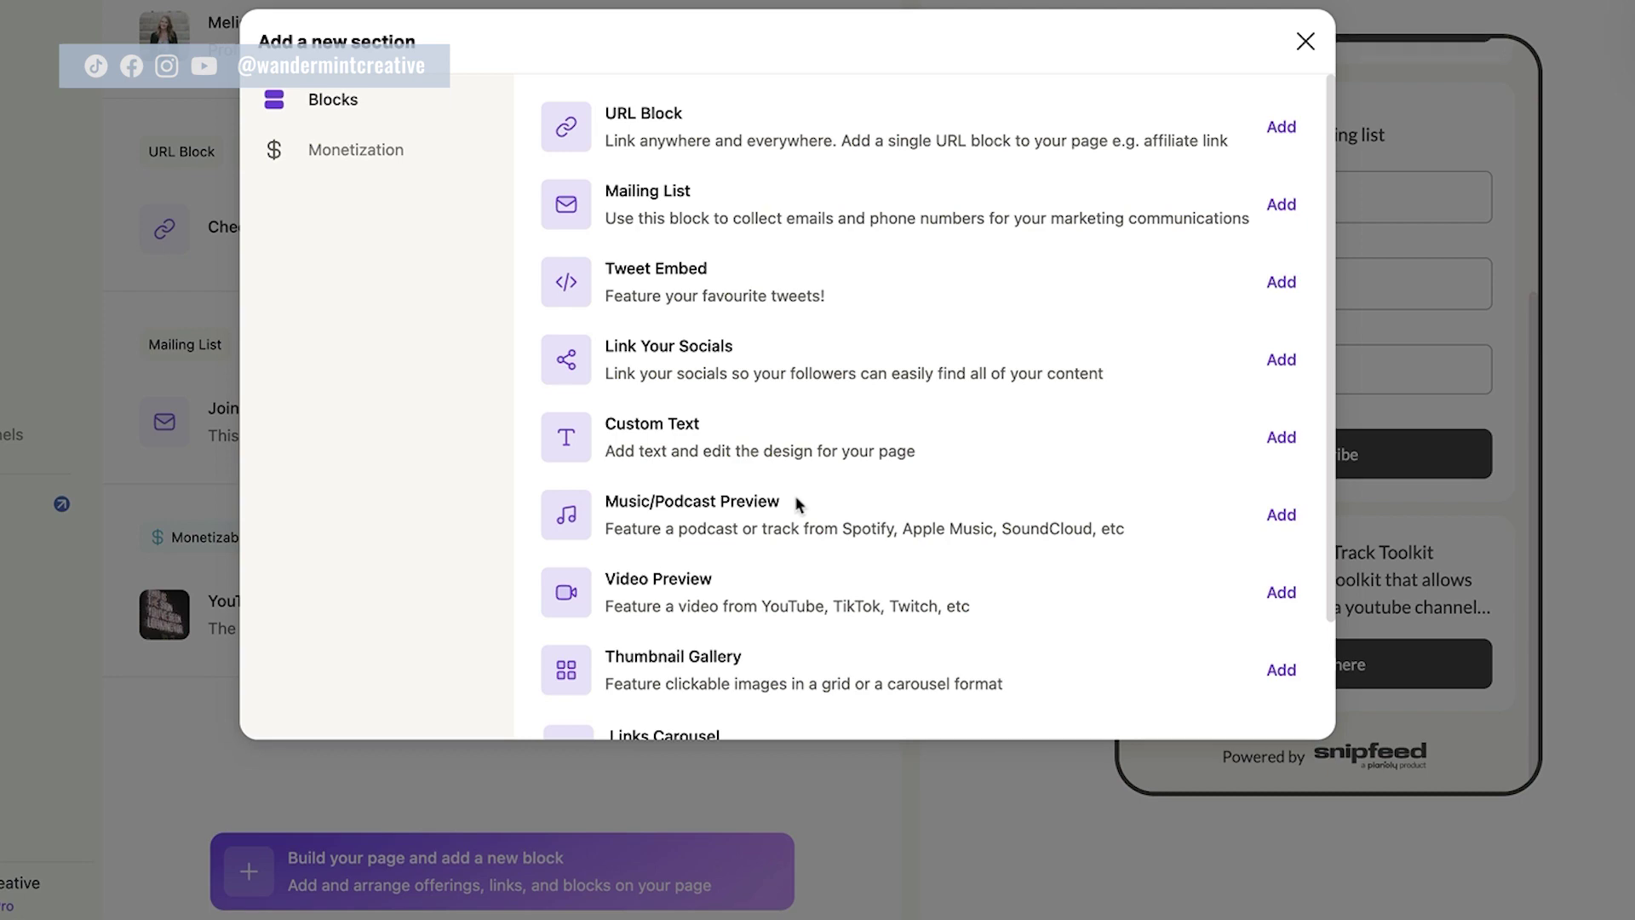
# Add a Video Preview block from the Blocks list.
pyautogui.scroll(-3, 762, 521)
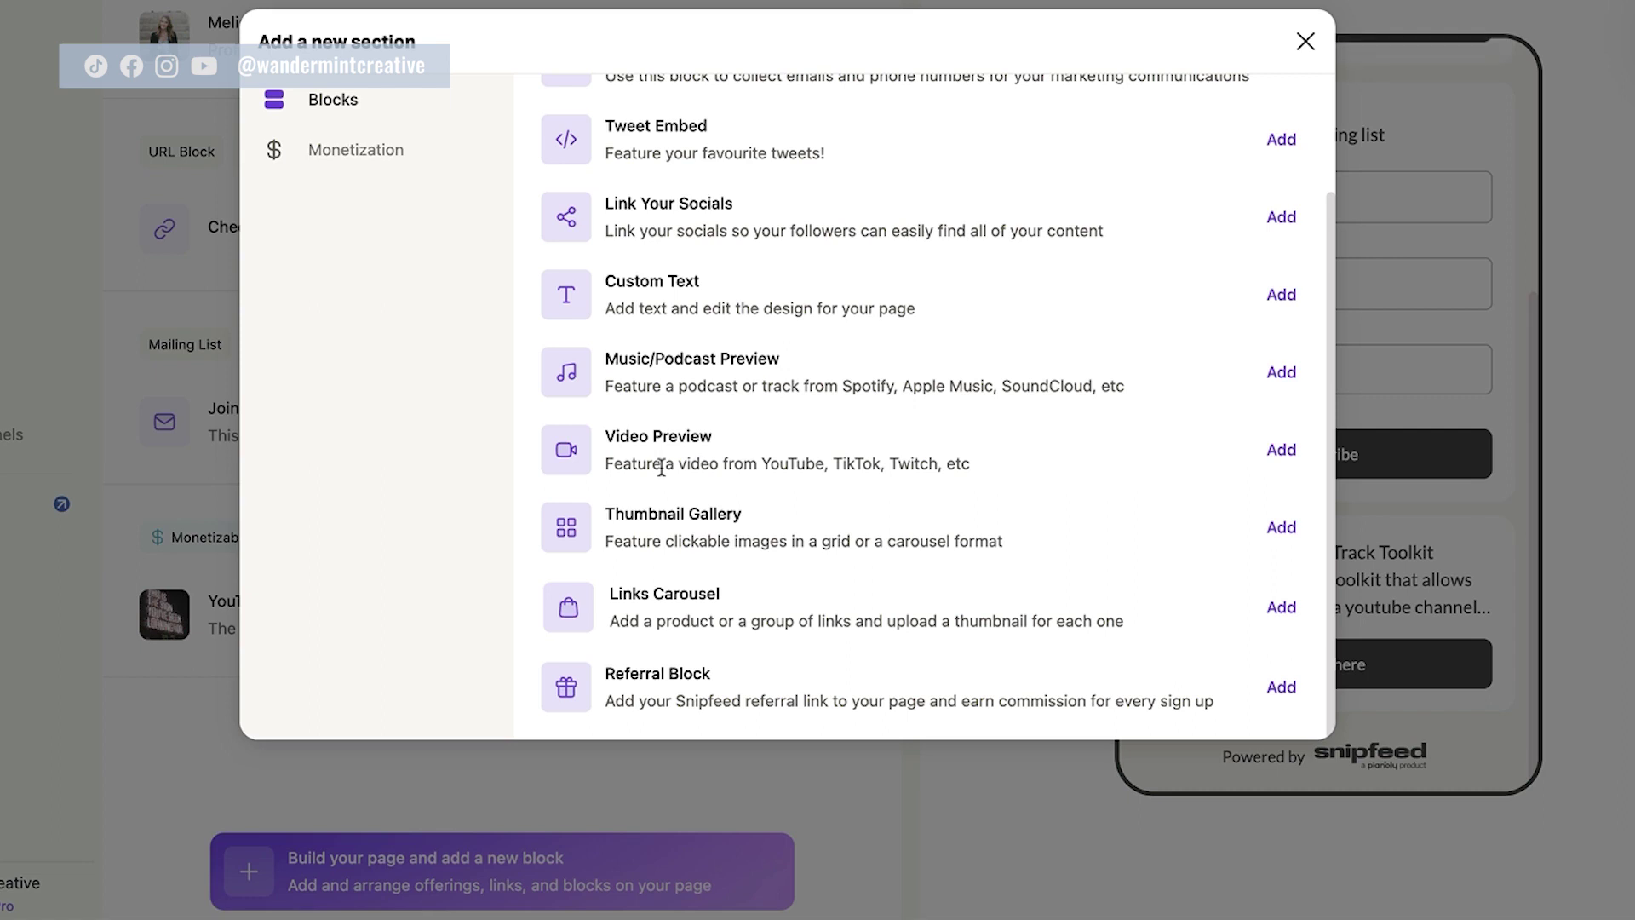
pyautogui.click(1282, 451)
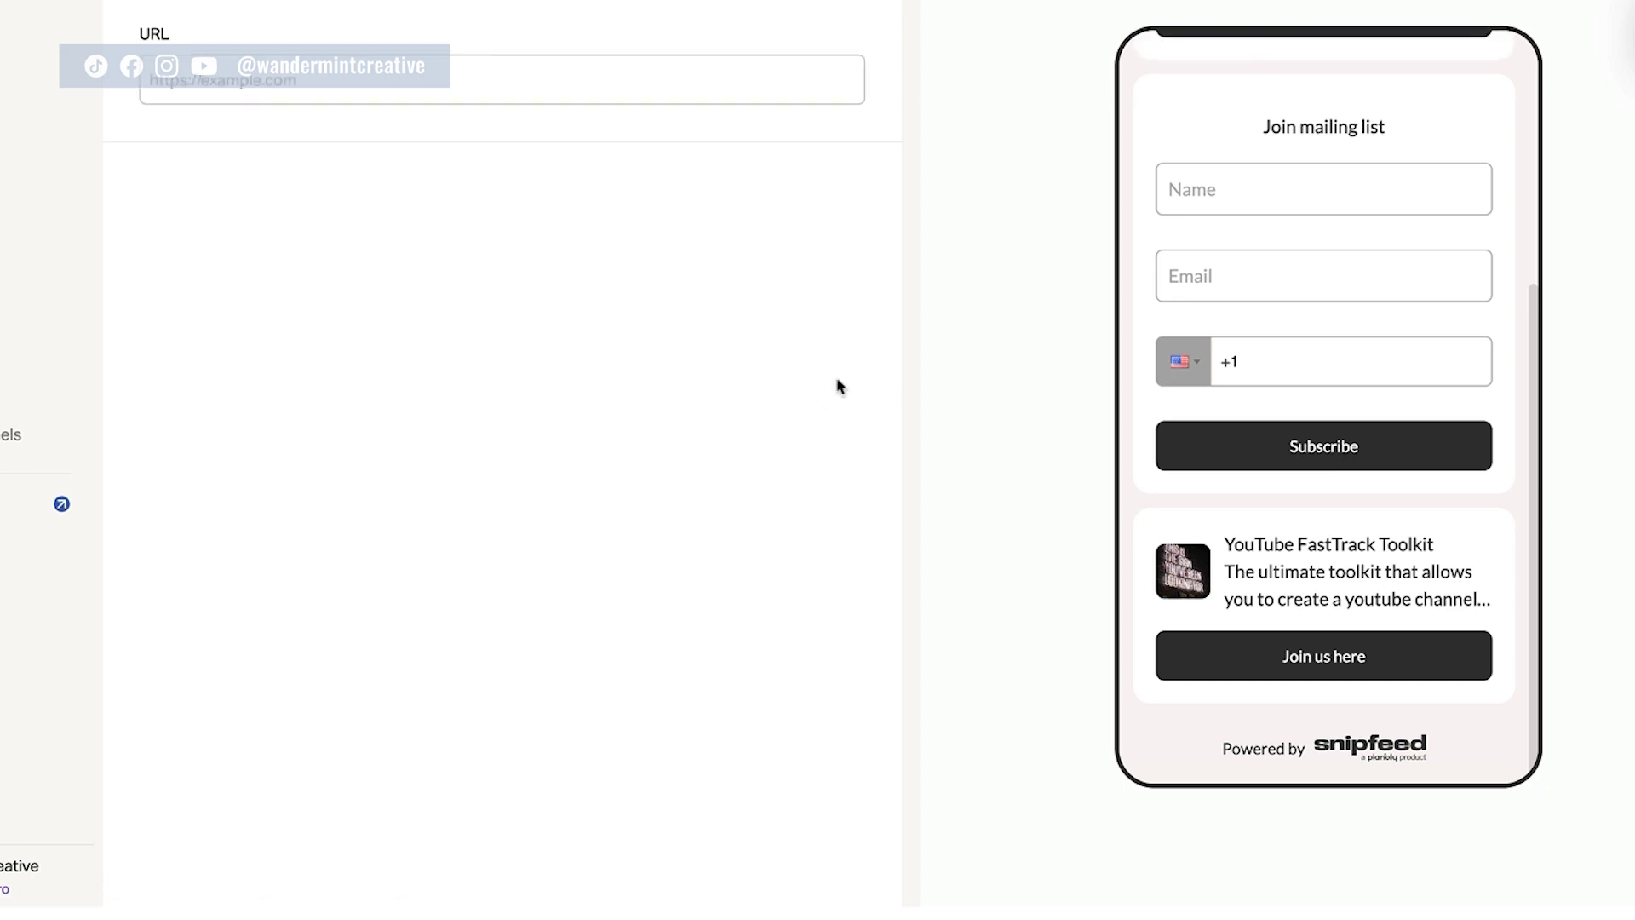
# Paste the YouTube video link into the Video Preview block's URL field.
pyautogui.click(258, 93)
pyautogui.rightClick(254, 81)
pyautogui.click(321, 237)
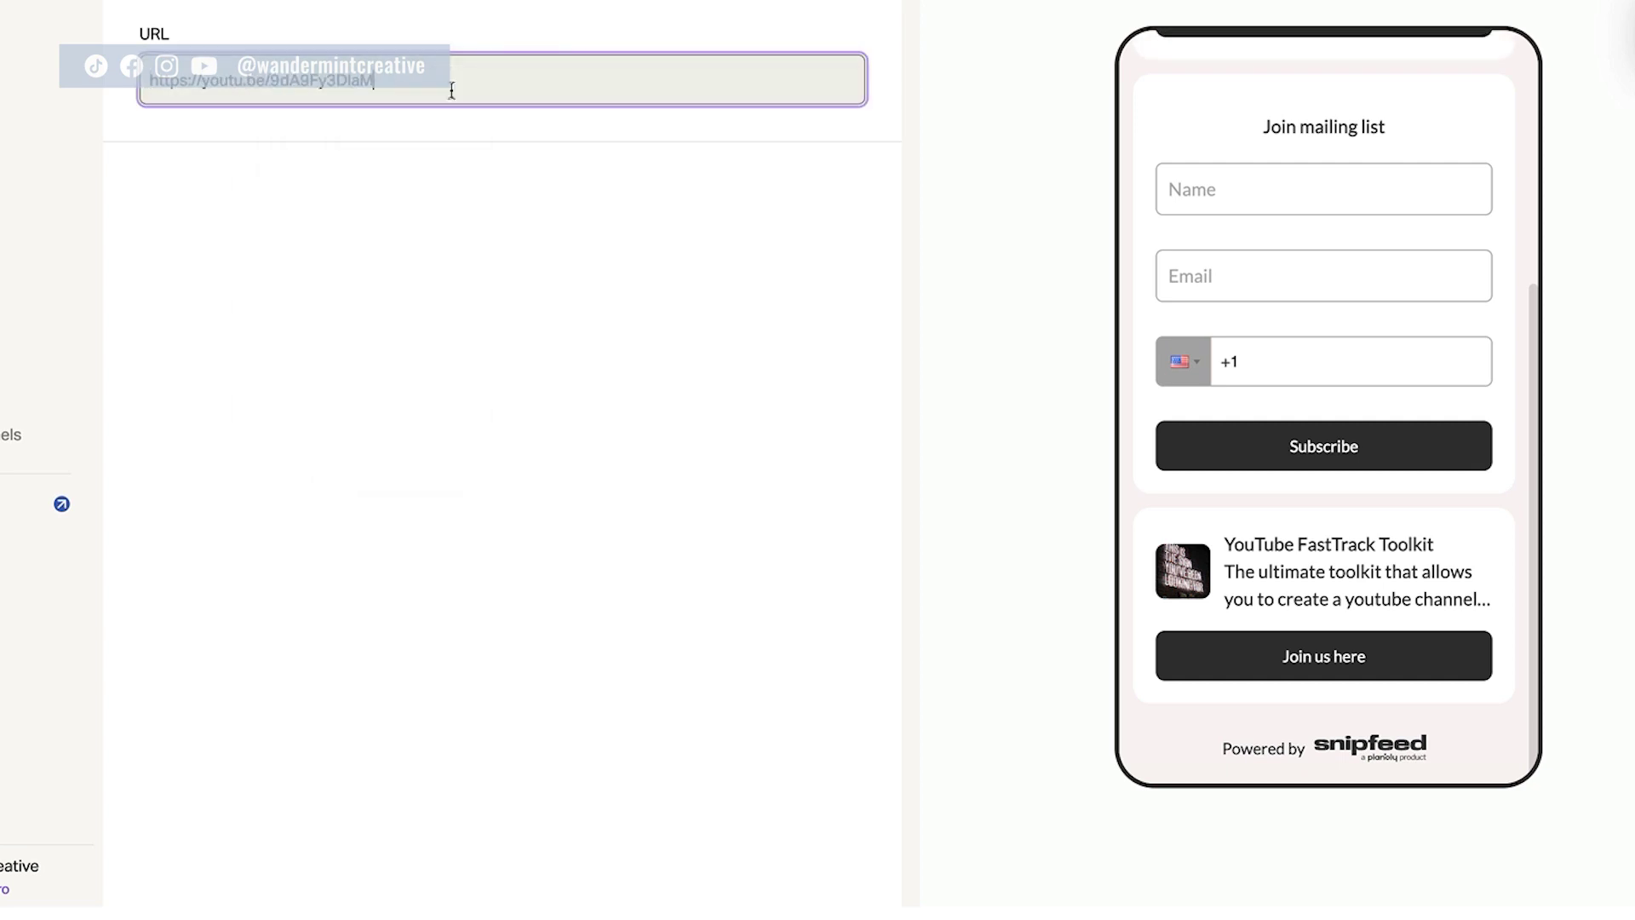
pyautogui.scroll(5, 1215, 333)
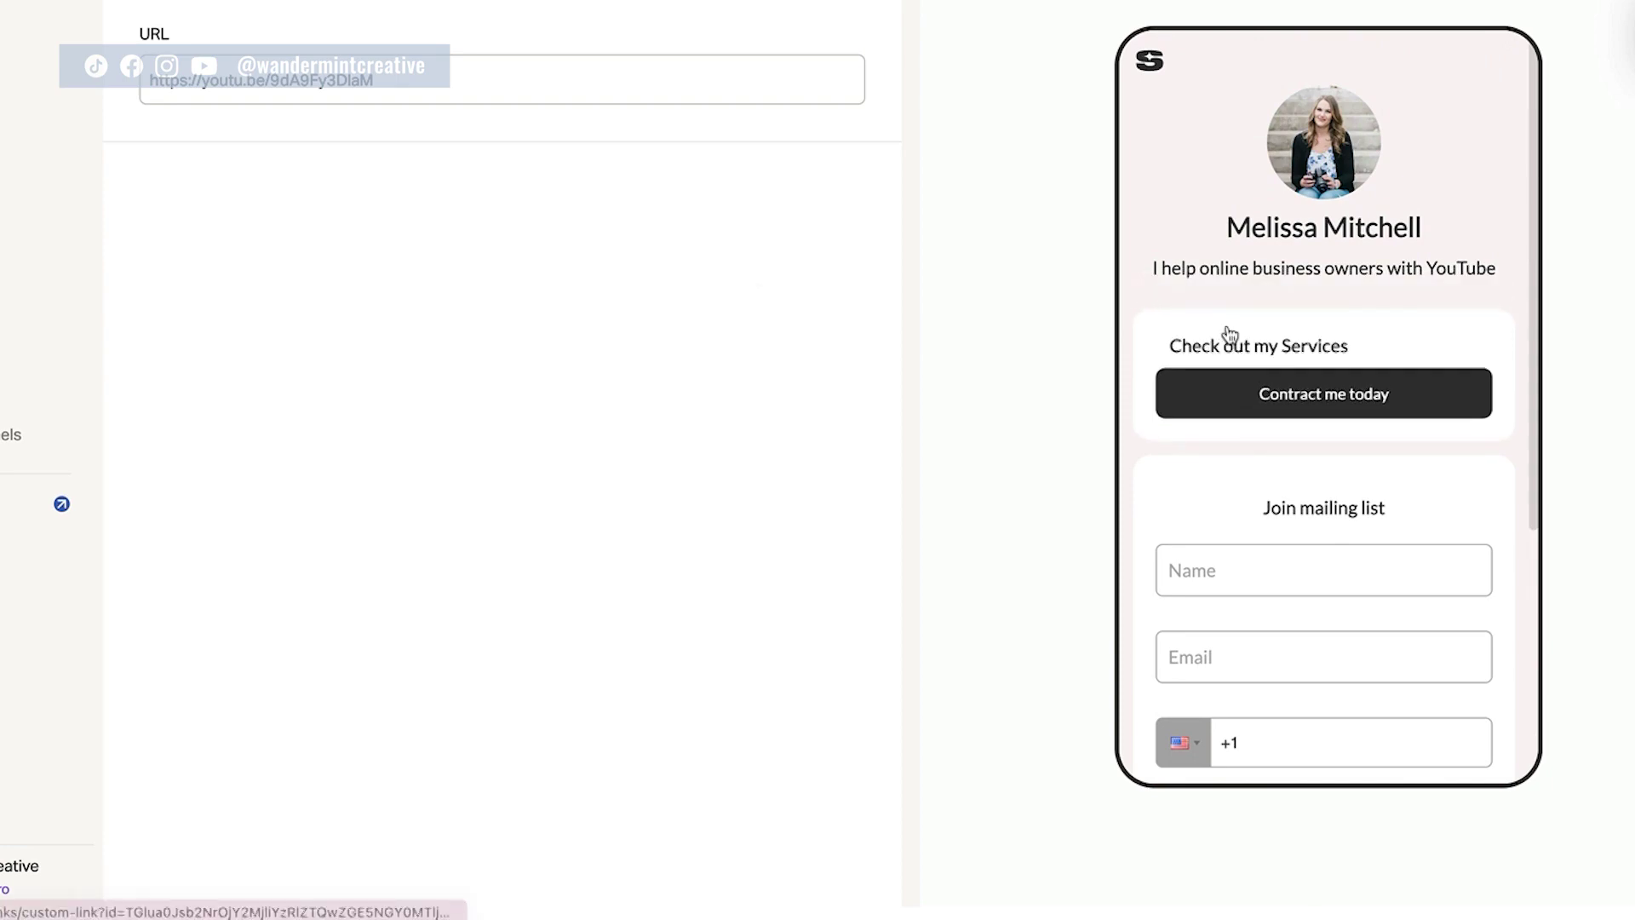
pyautogui.scroll(-5, 1226, 335)
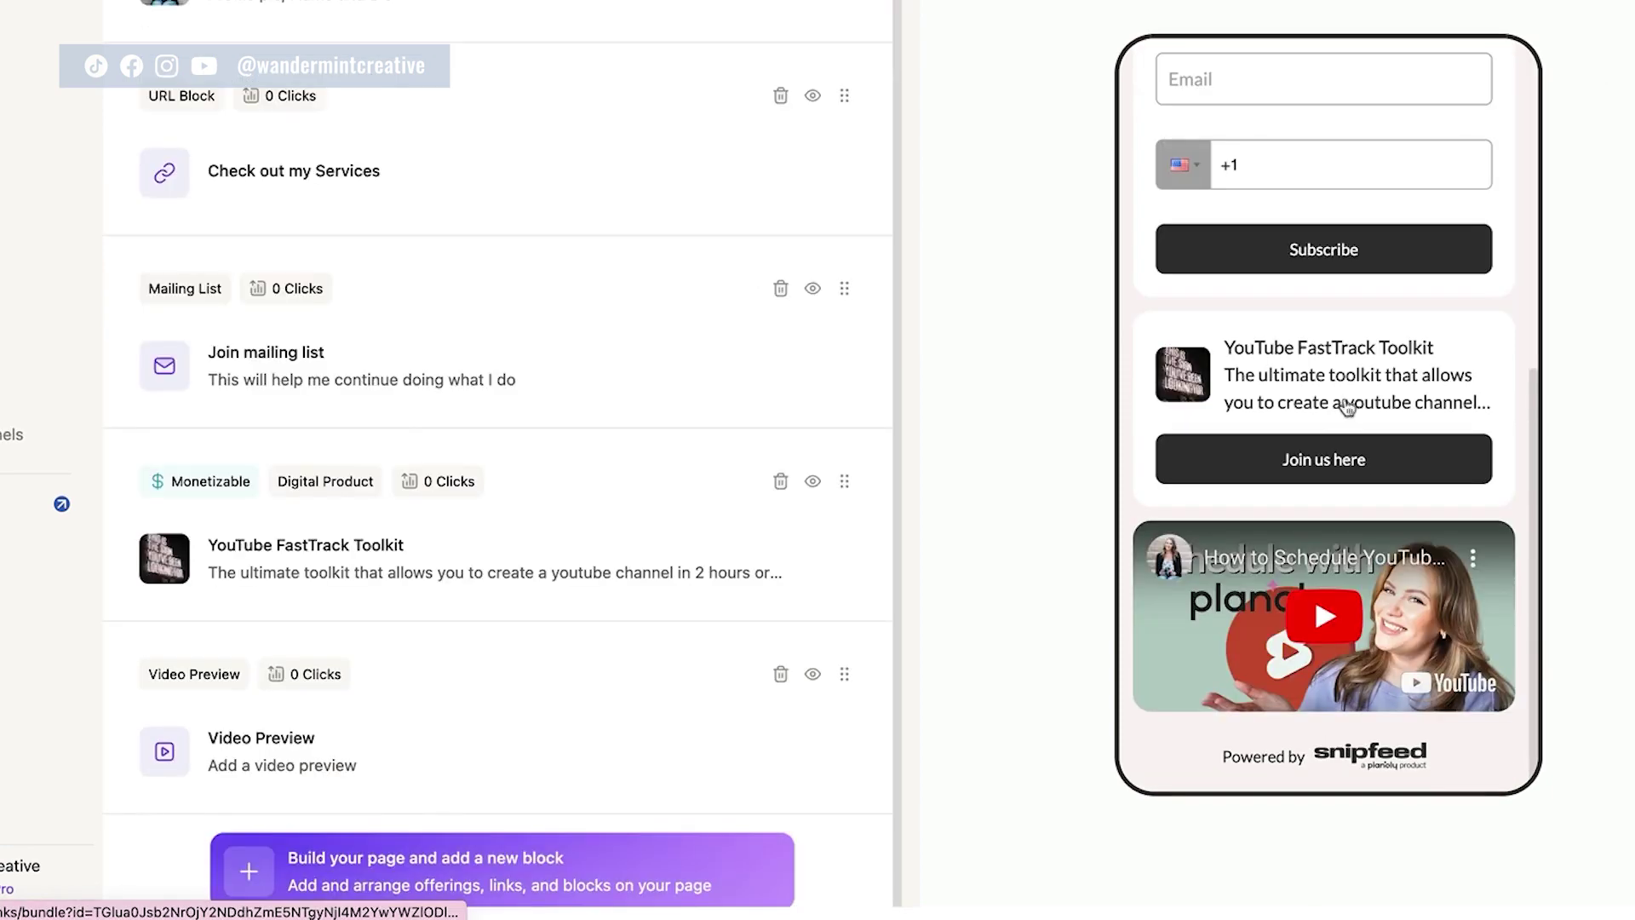
pyautogui.scroll(-1, 1326, 675)
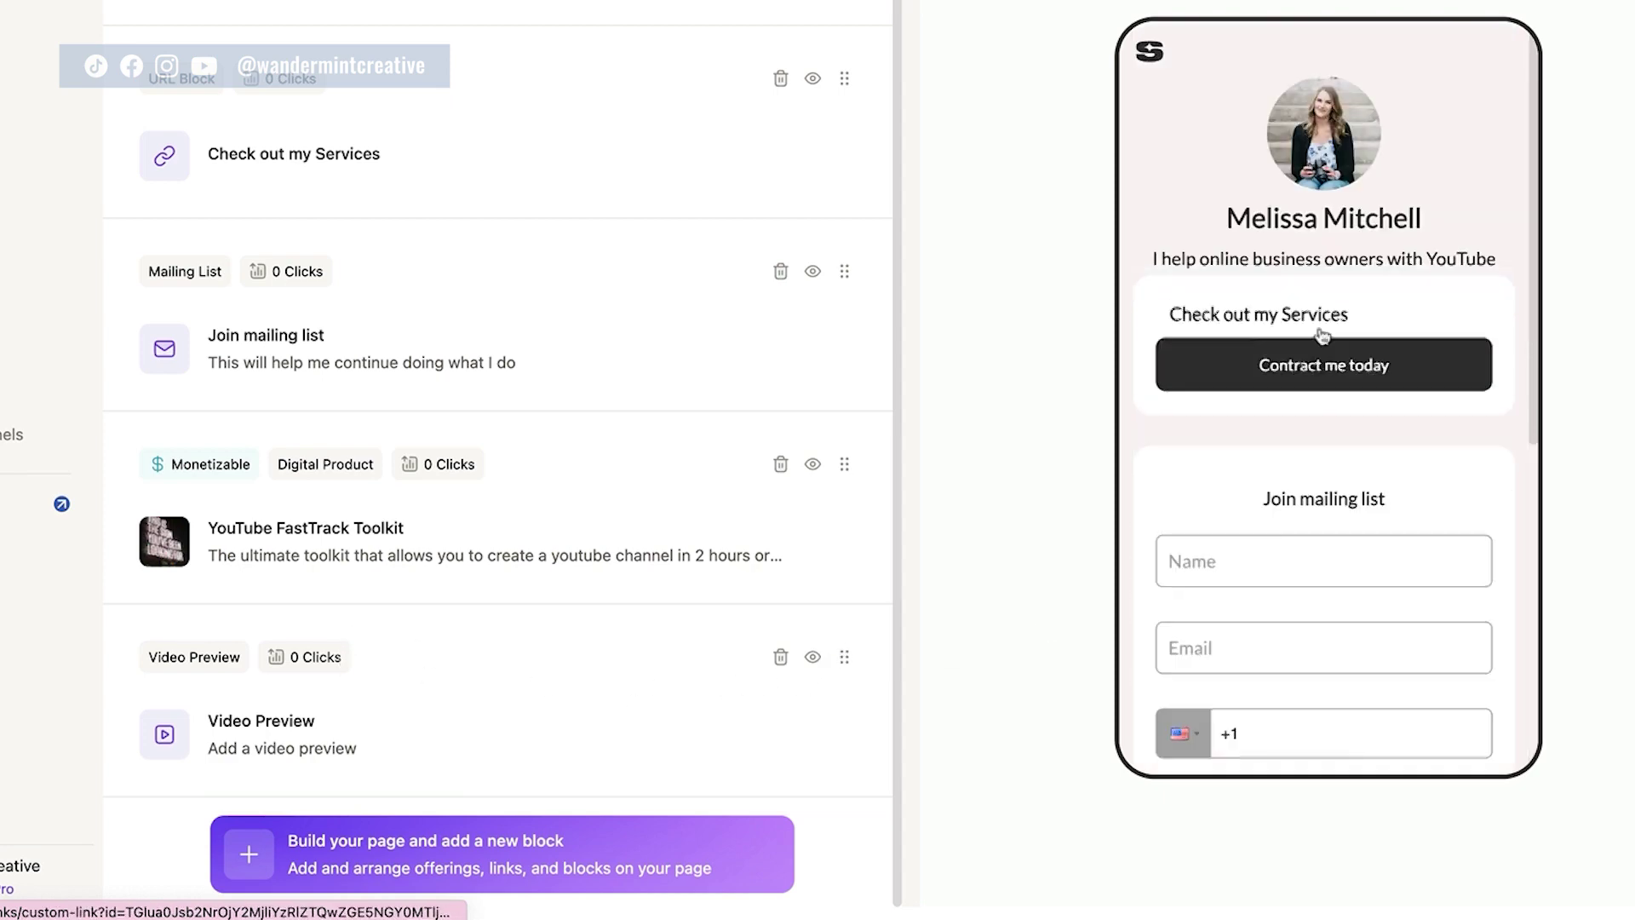
# Move the Video Preview block under the header and the FastTrack Toolkit product right after it.
pyautogui.scroll(-5, 1337, 396)
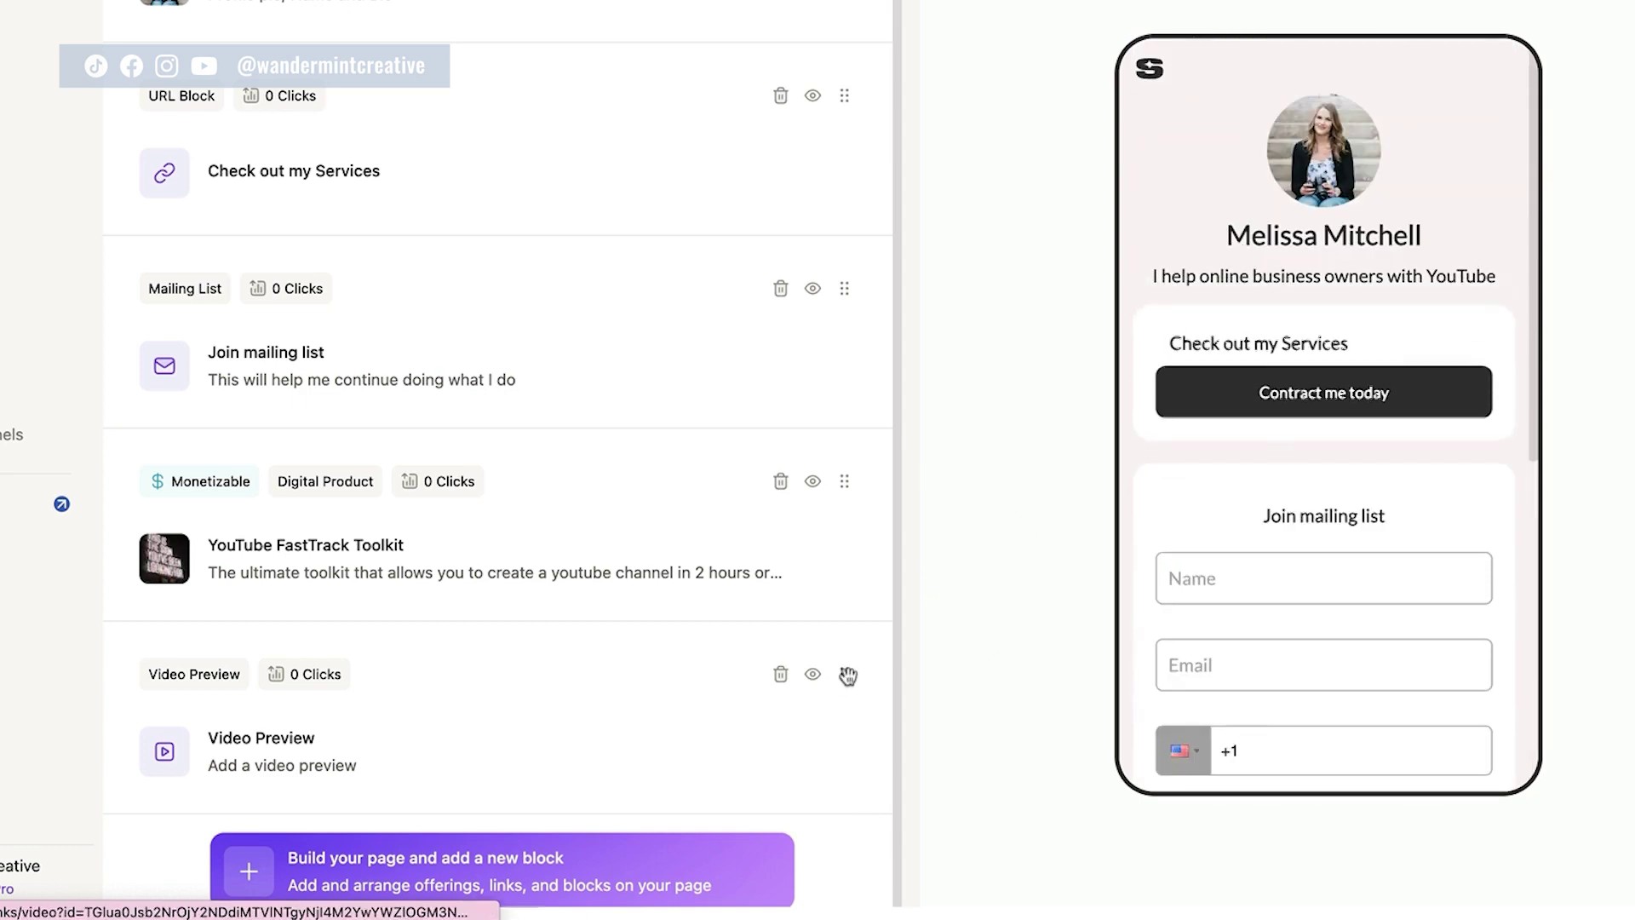
pyautogui.moveTo(849, 676); pyautogui.dragTo(847, 139)
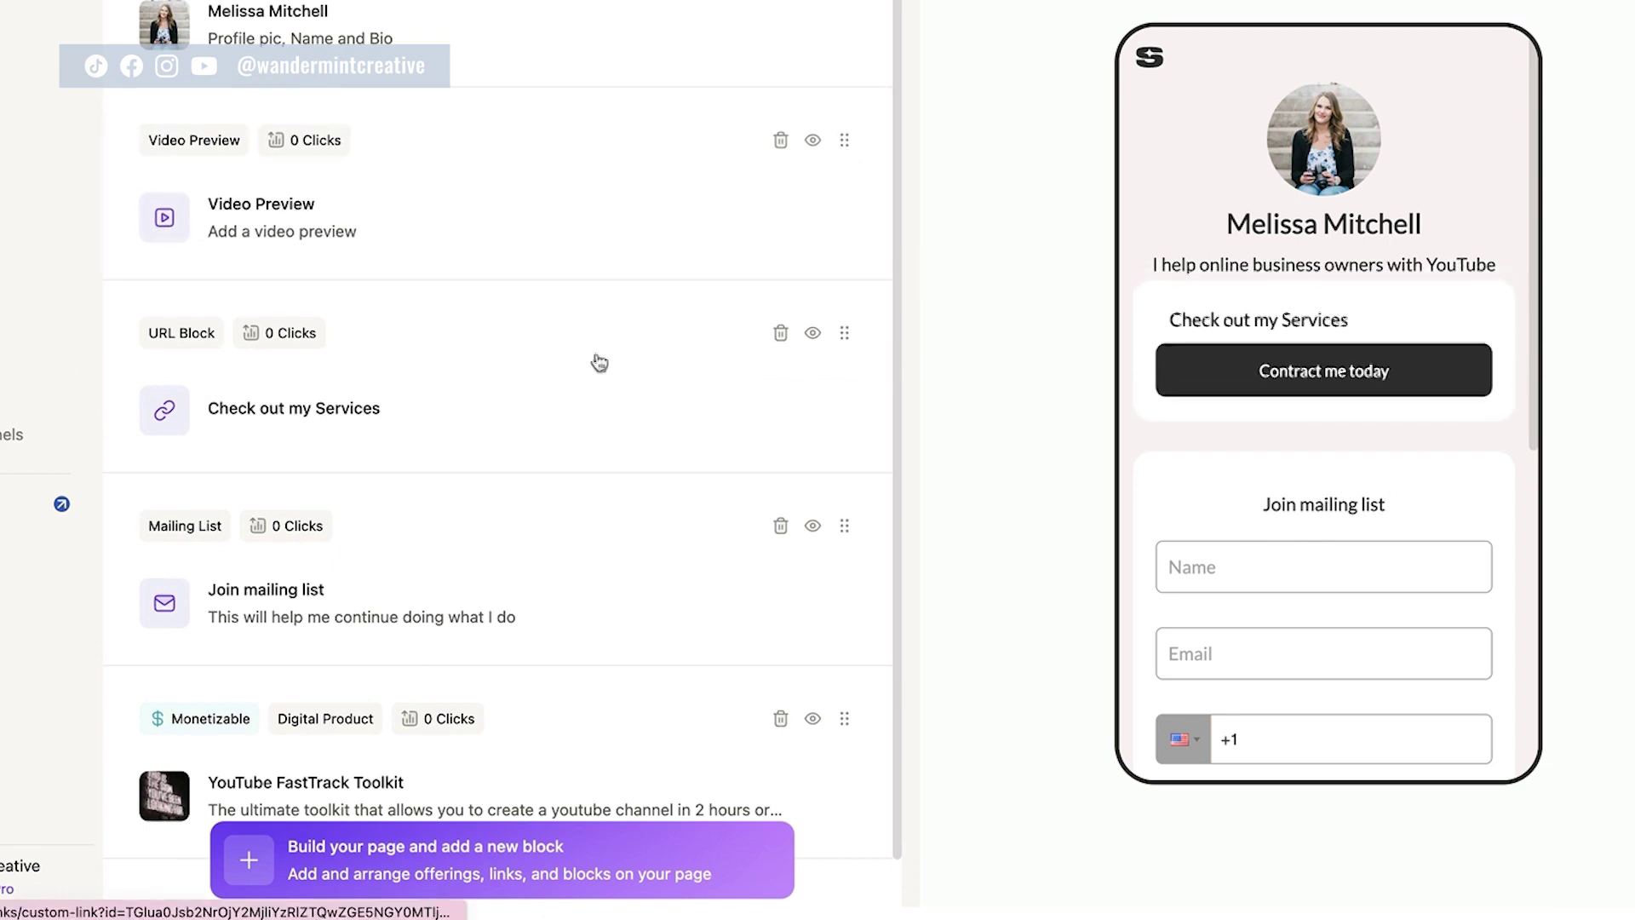
pyautogui.scroll(-1, 615, 647)
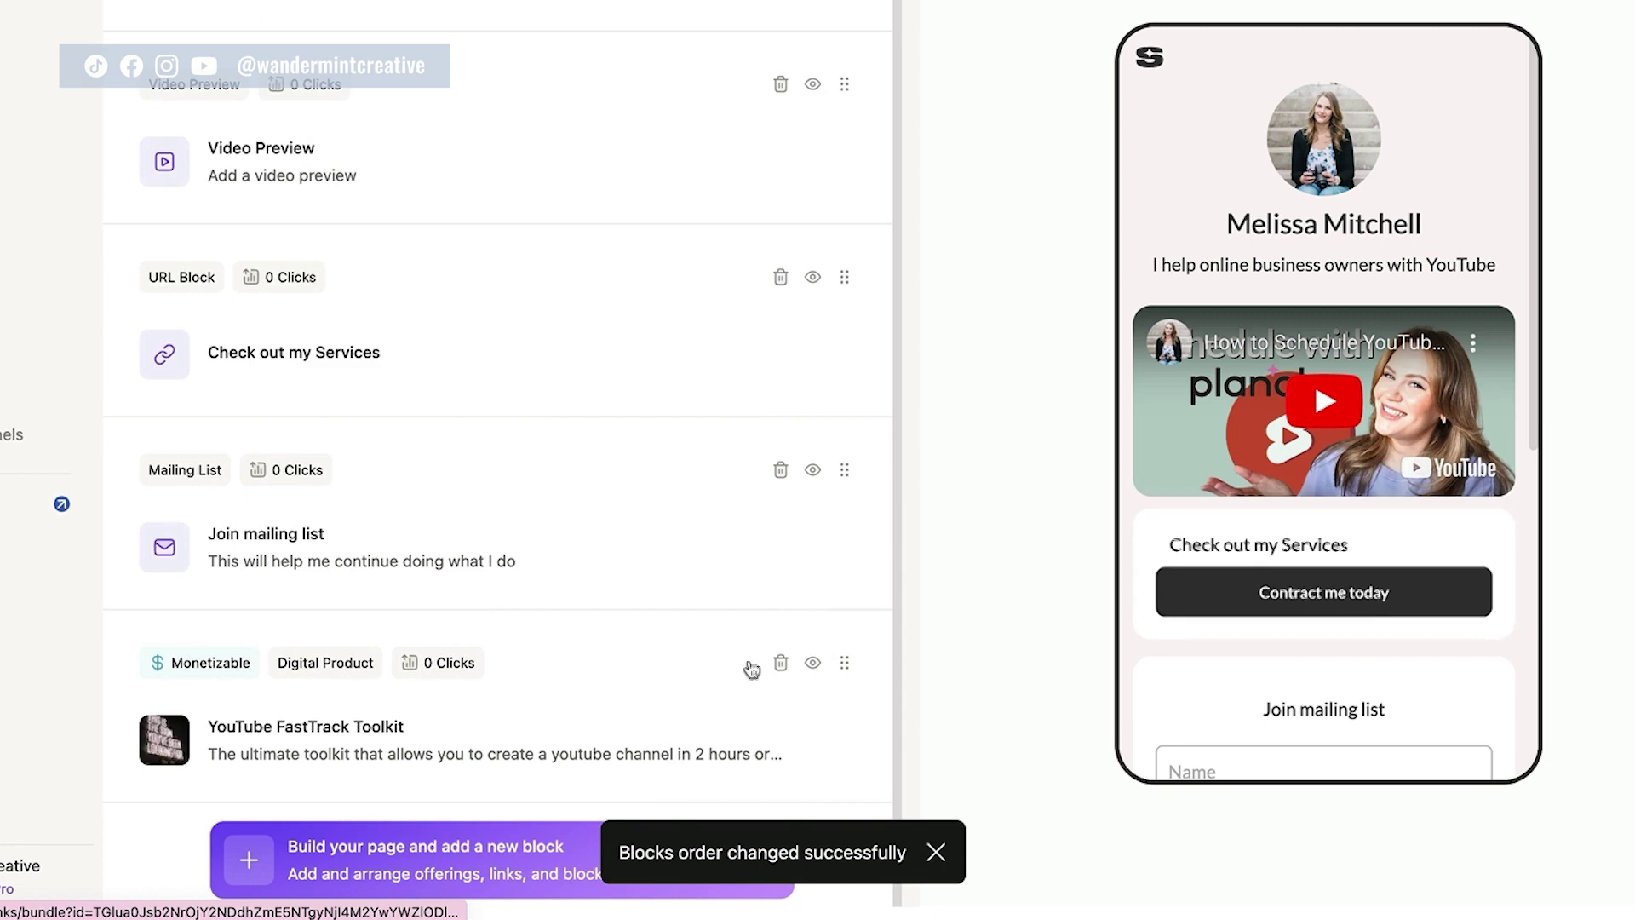
pyautogui.moveTo(840, 659); pyautogui.dragTo(821, 270)
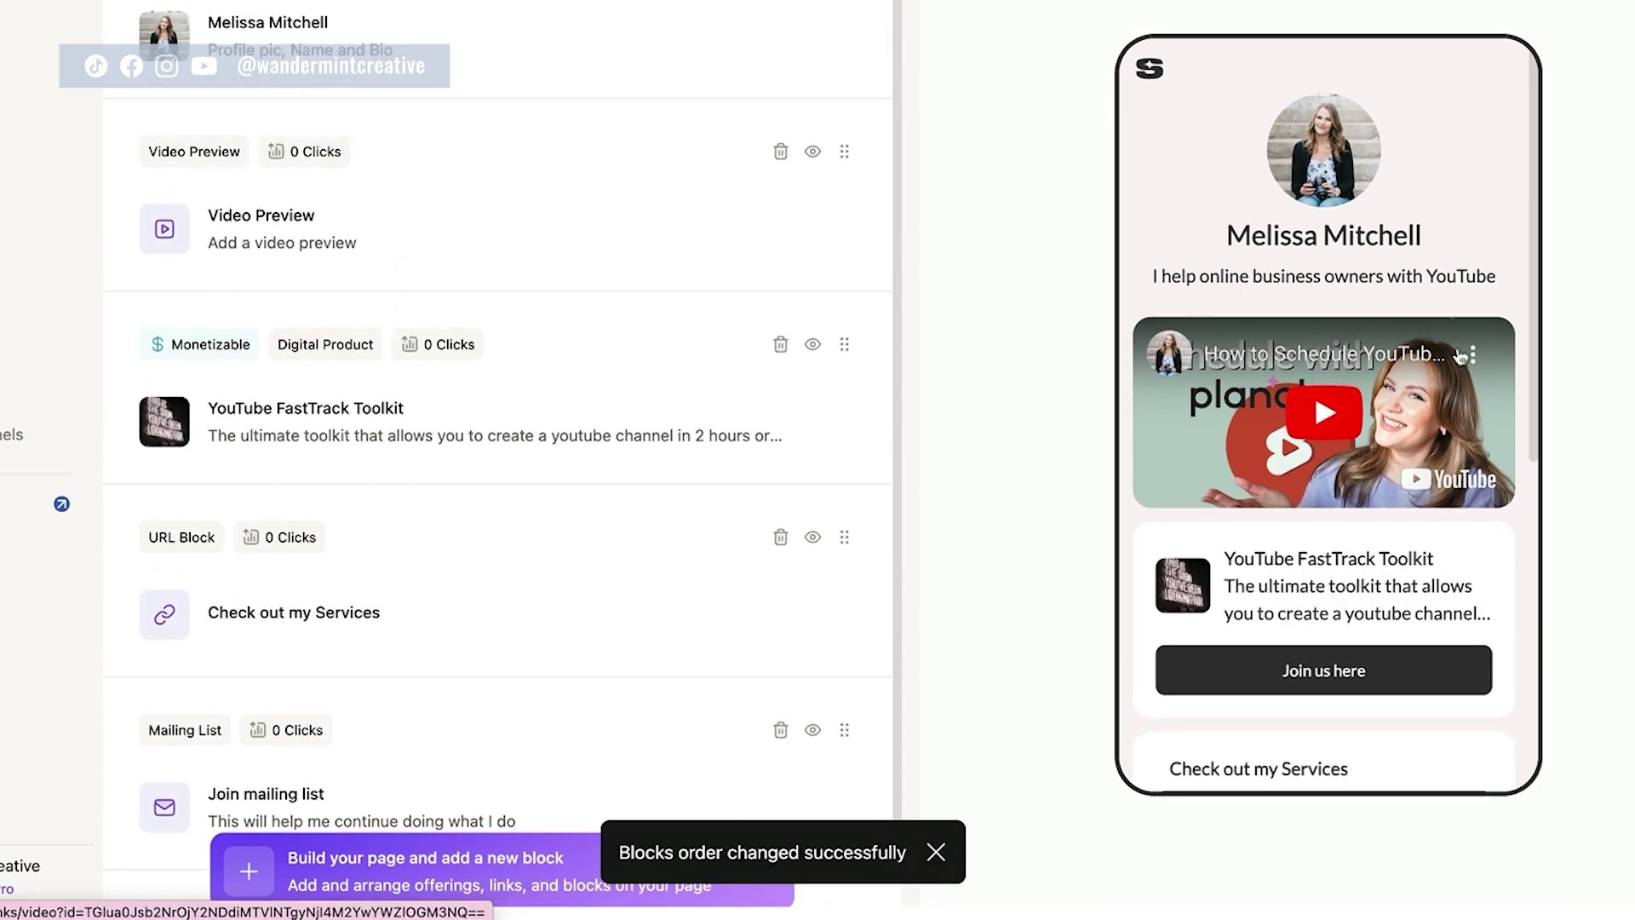
pyautogui.scroll(-3, 1441, 428)
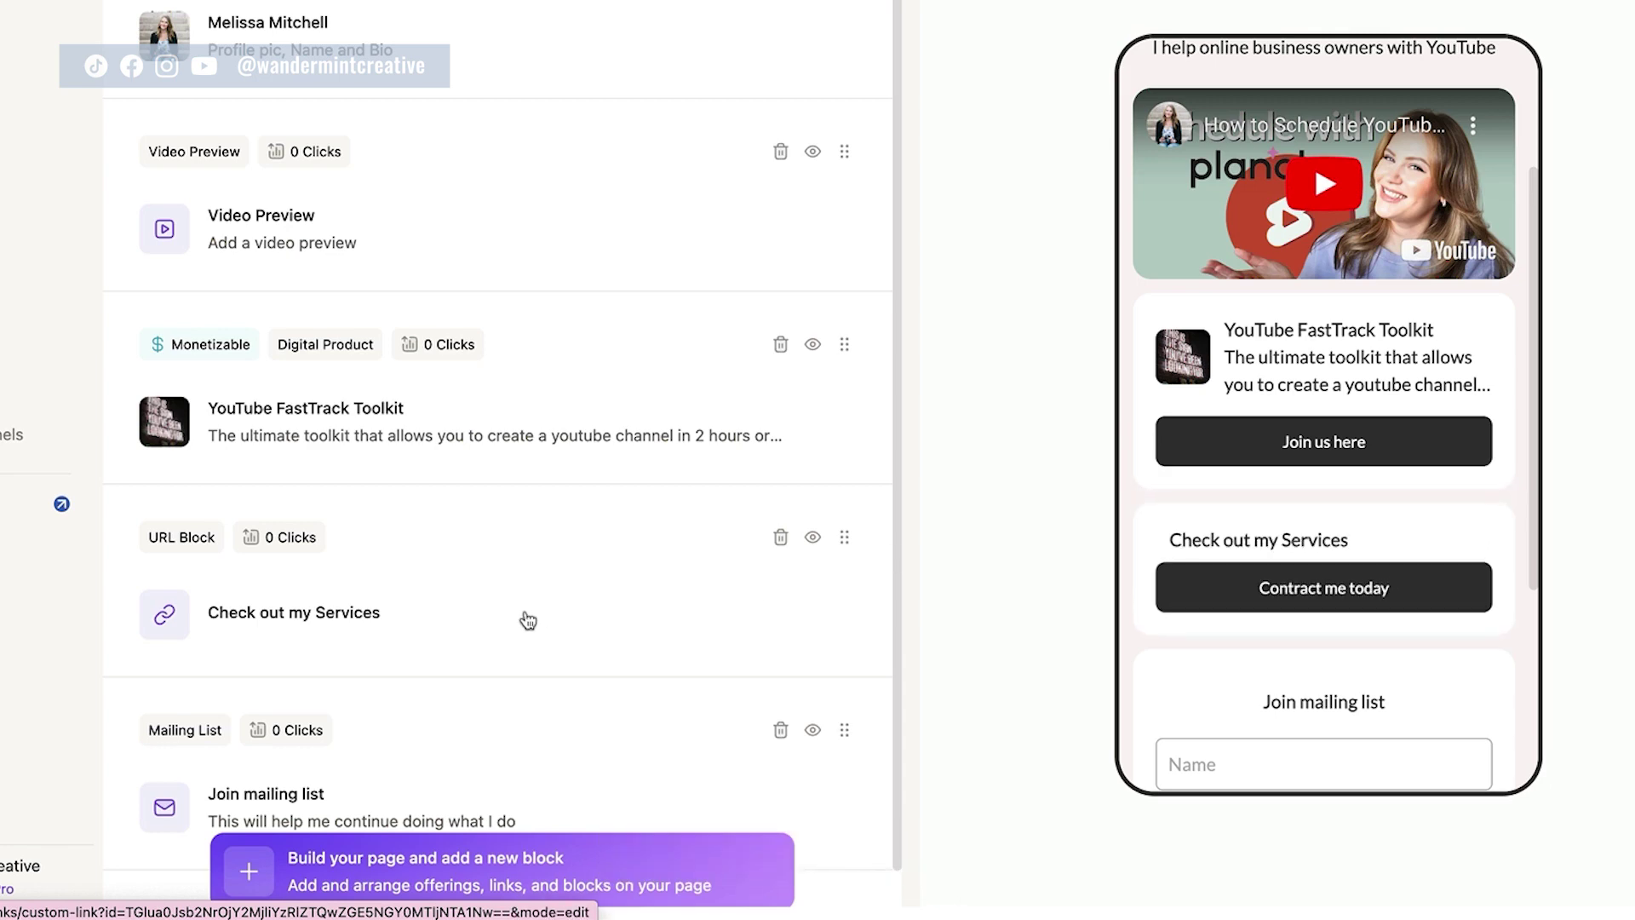
# Change the Check out my Services link animation from Bounce to None and save.
pyautogui.click(383, 560)
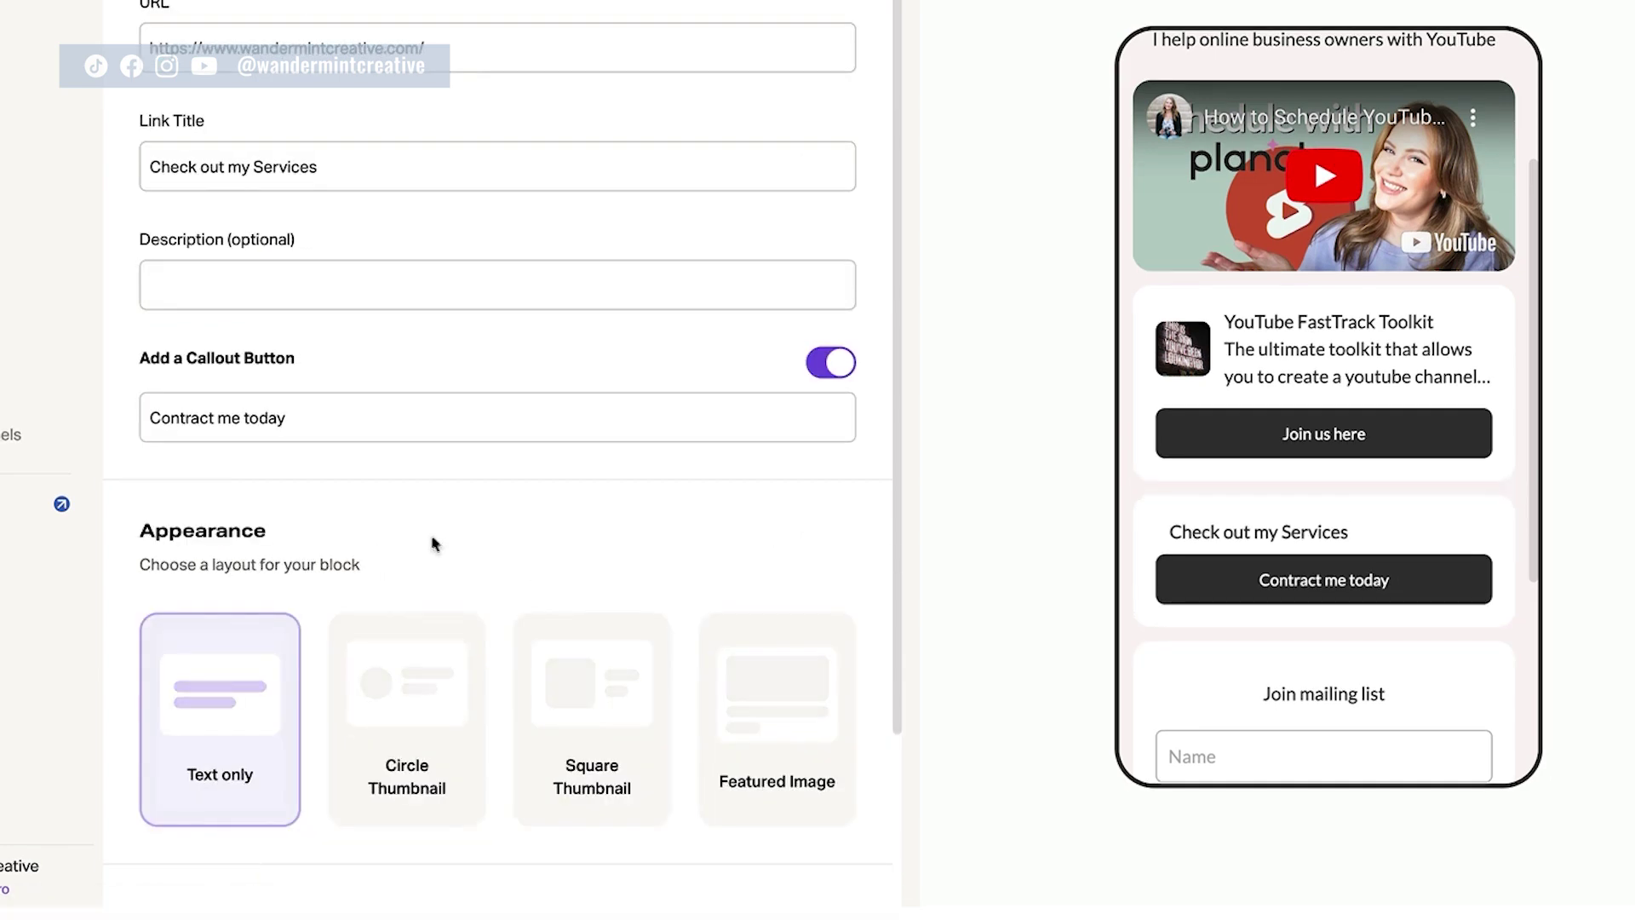
pyautogui.scroll(-3, 434, 469)
pyautogui.click(340, 755)
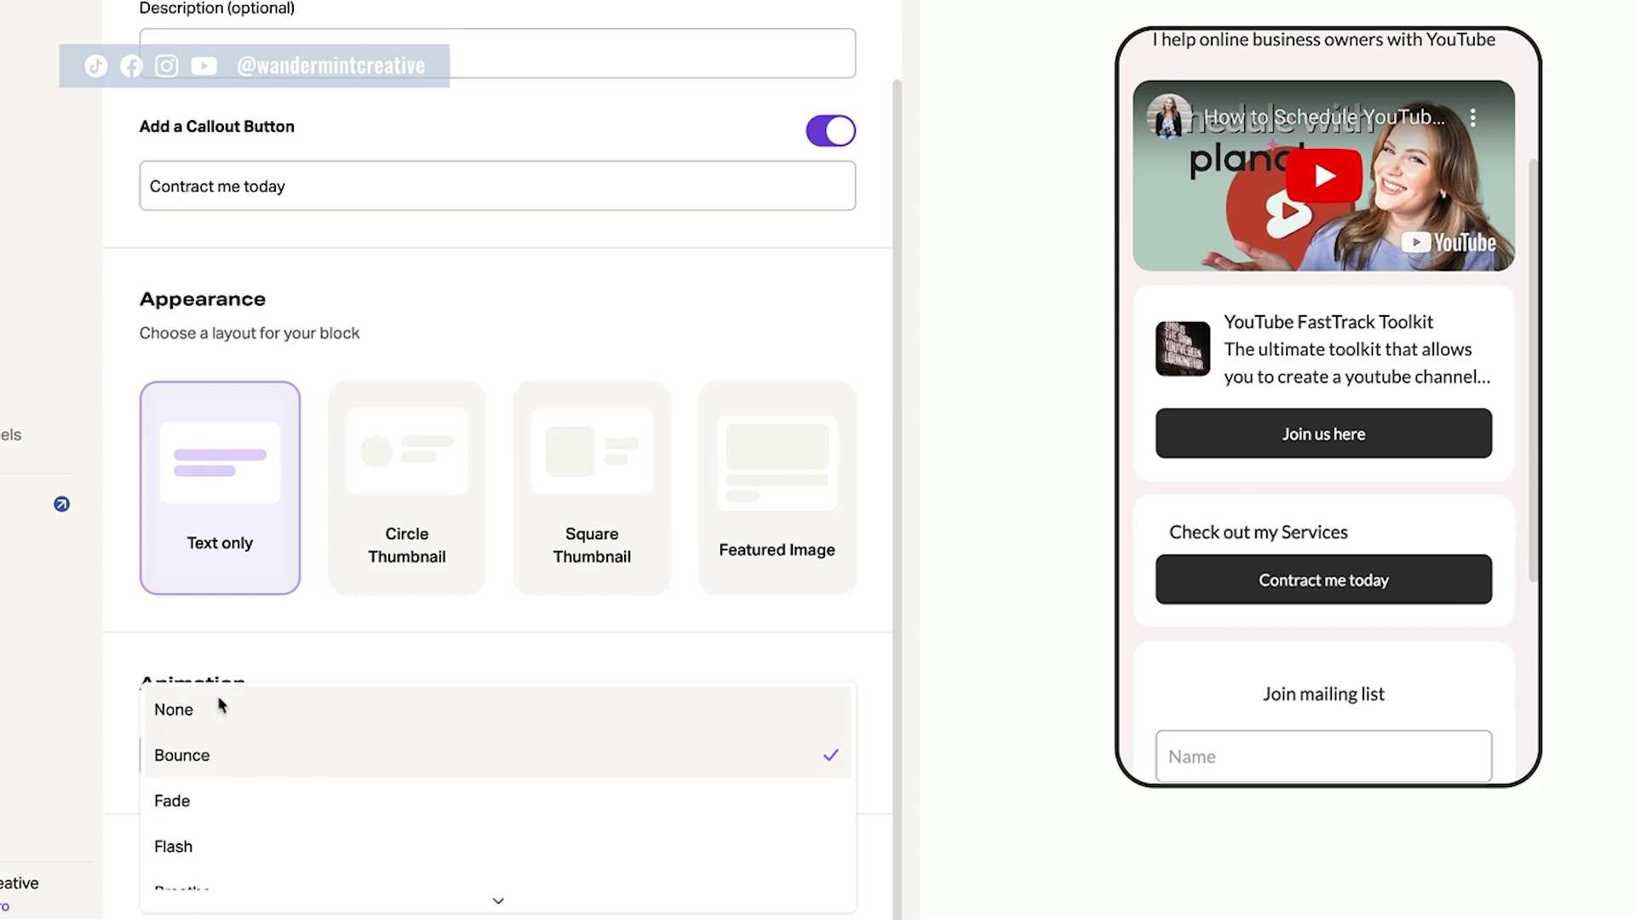
pyautogui.click(340, 704)
pyautogui.scroll(3, 643, 623)
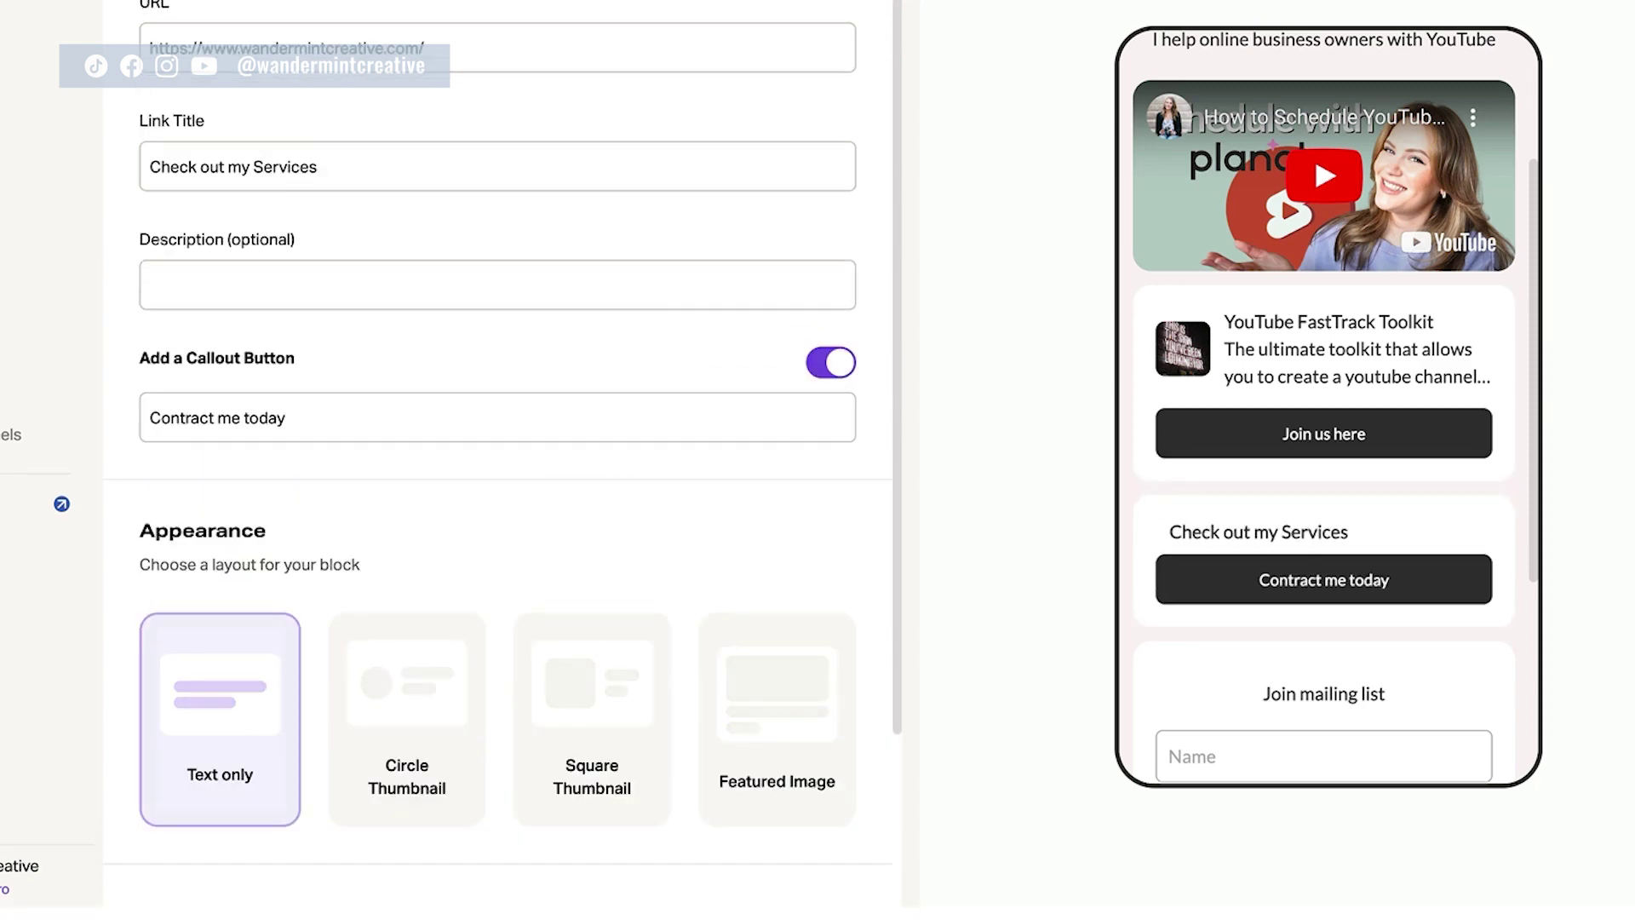
pyautogui.press('Return')
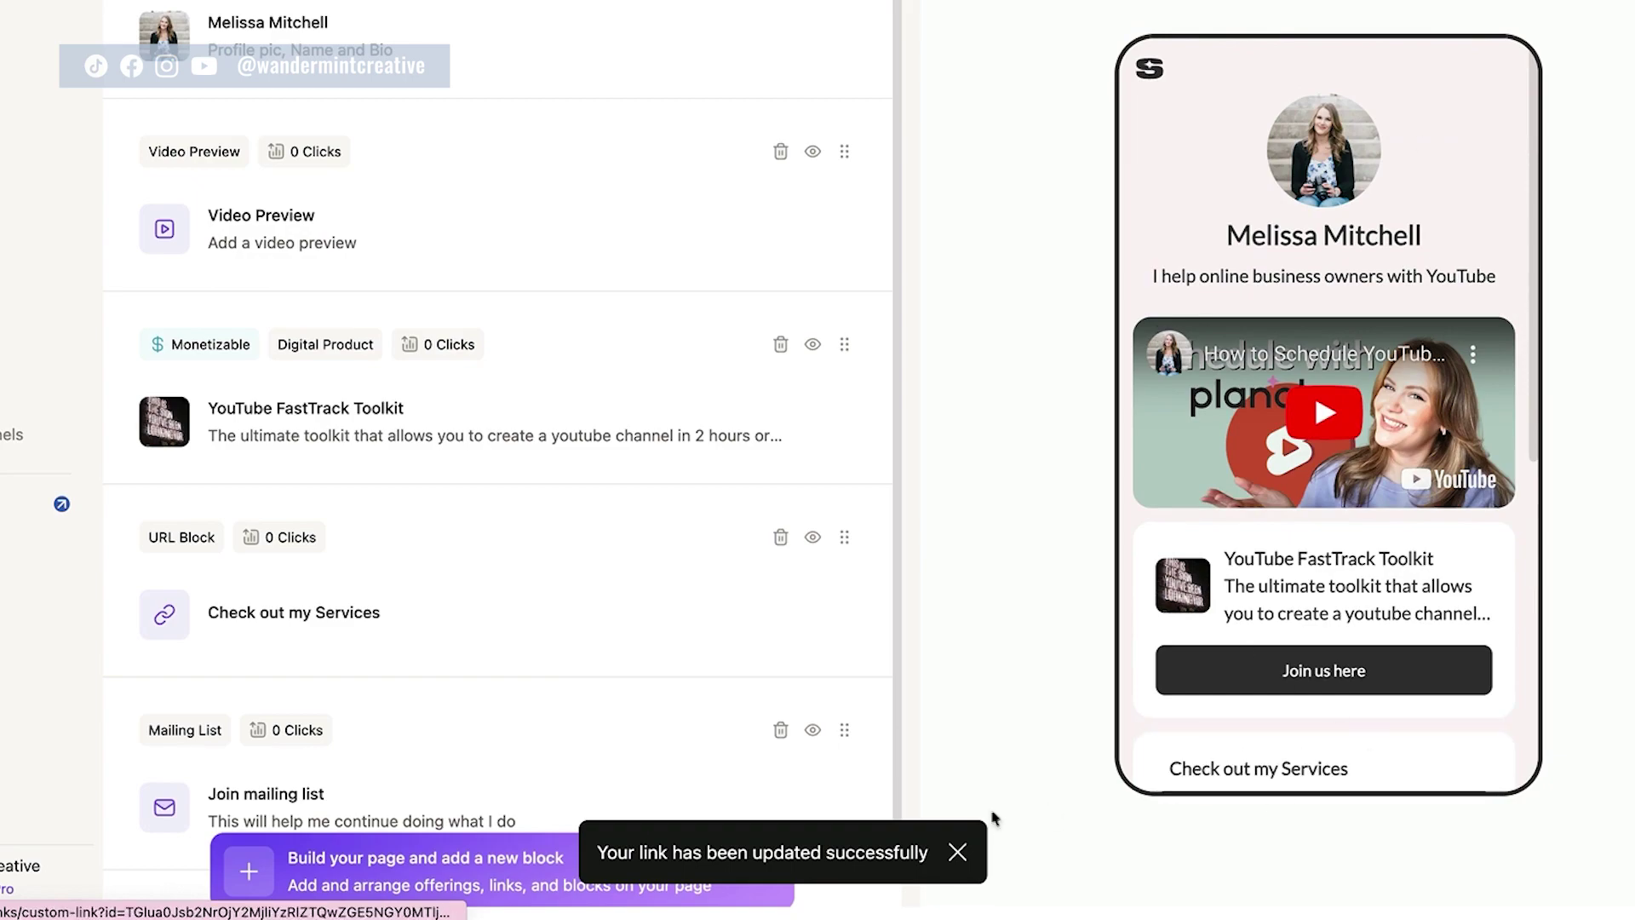
pyautogui.click(957, 851)
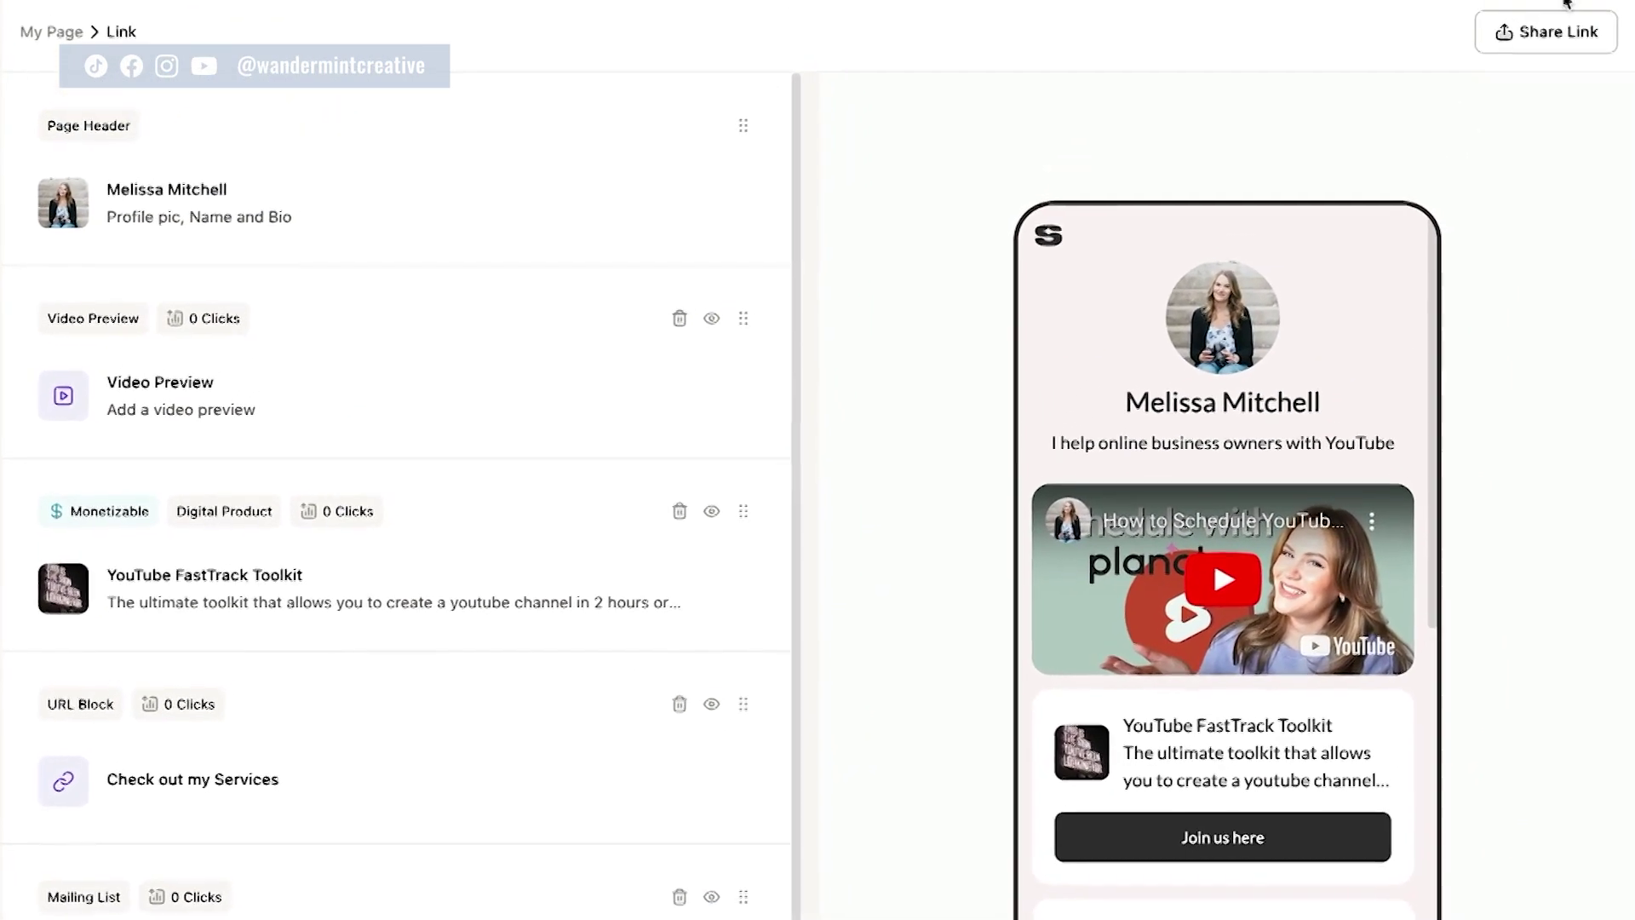
pyautogui.click(1556, 47)
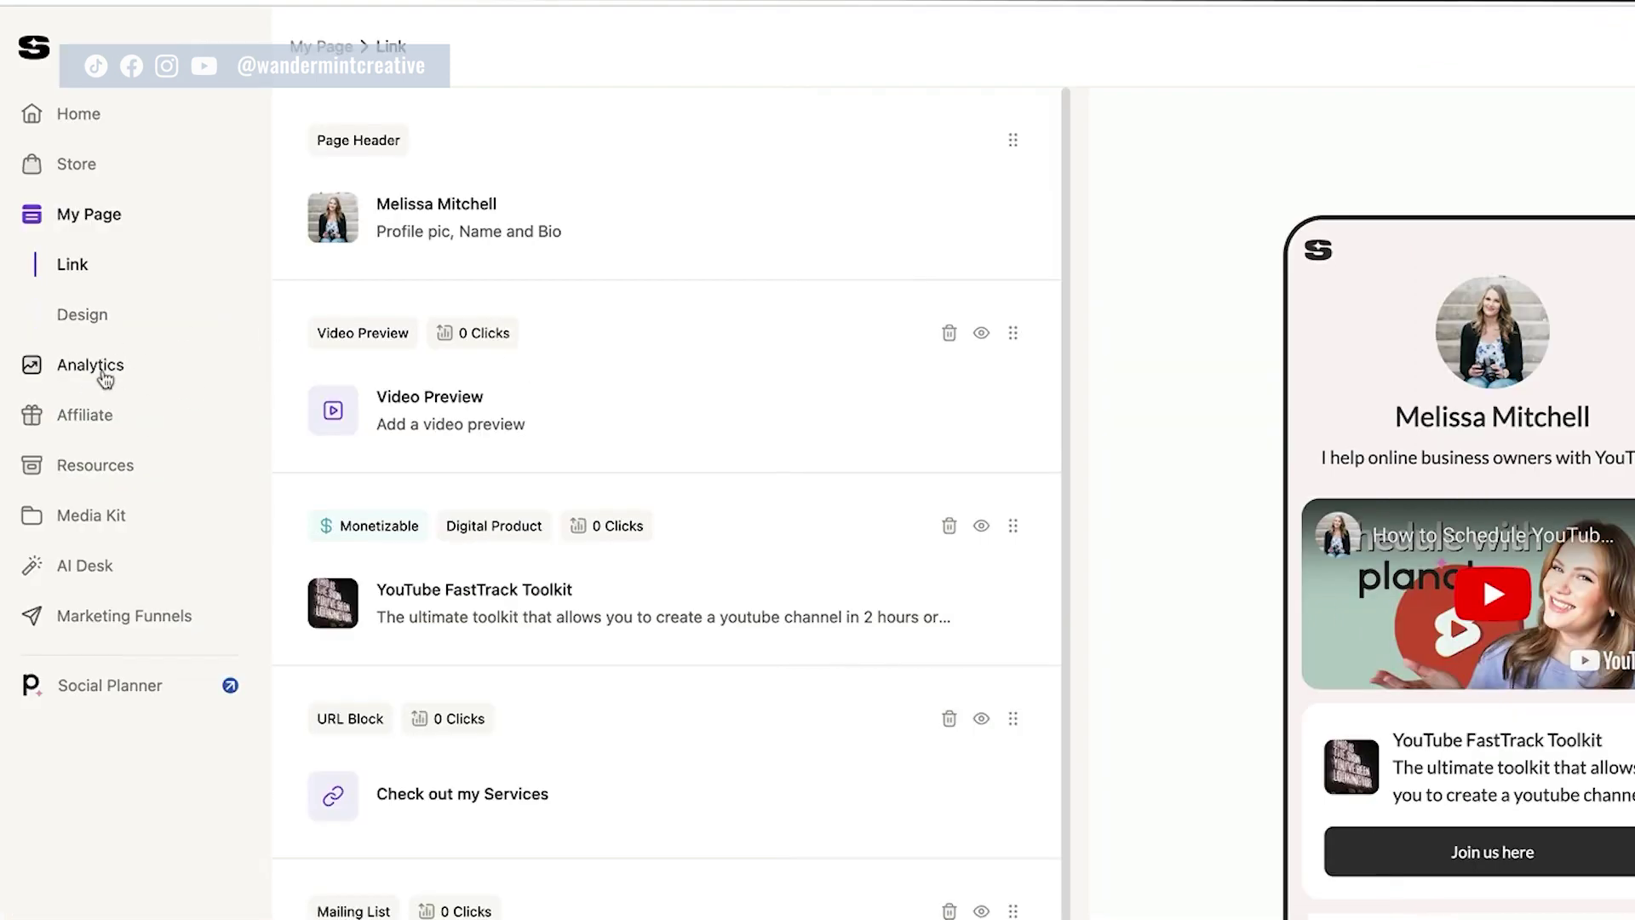
# Open Bio Link analytics and scroll through the page-view, block-click and visitor charts.
pyautogui.click(102, 374)
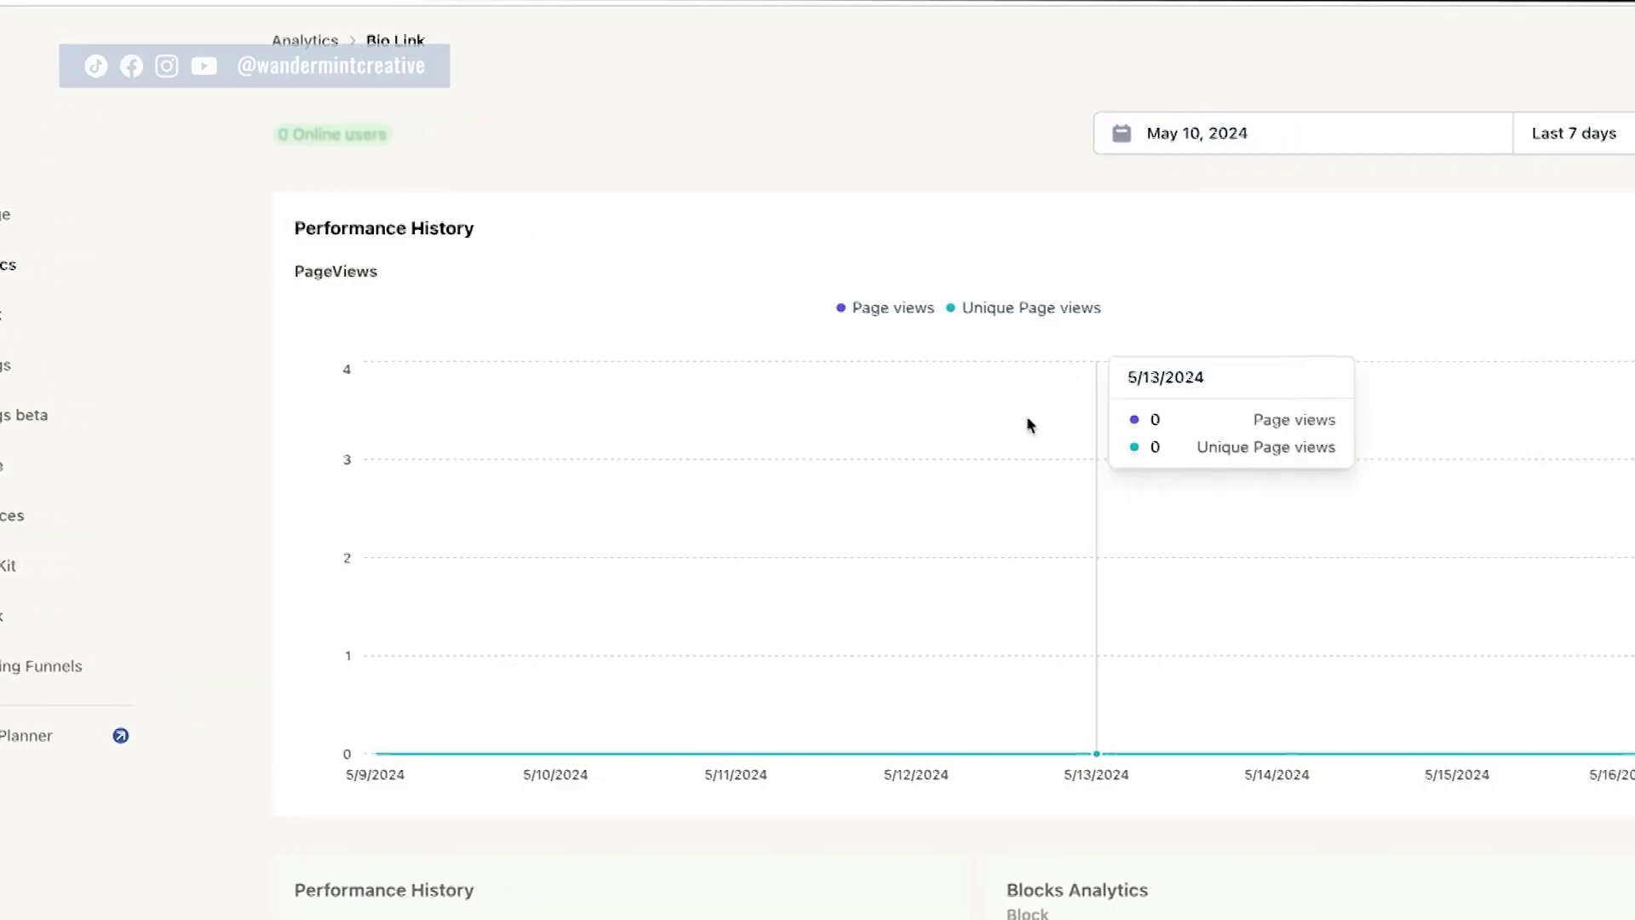
pyautogui.scroll(-7, 1029, 423)
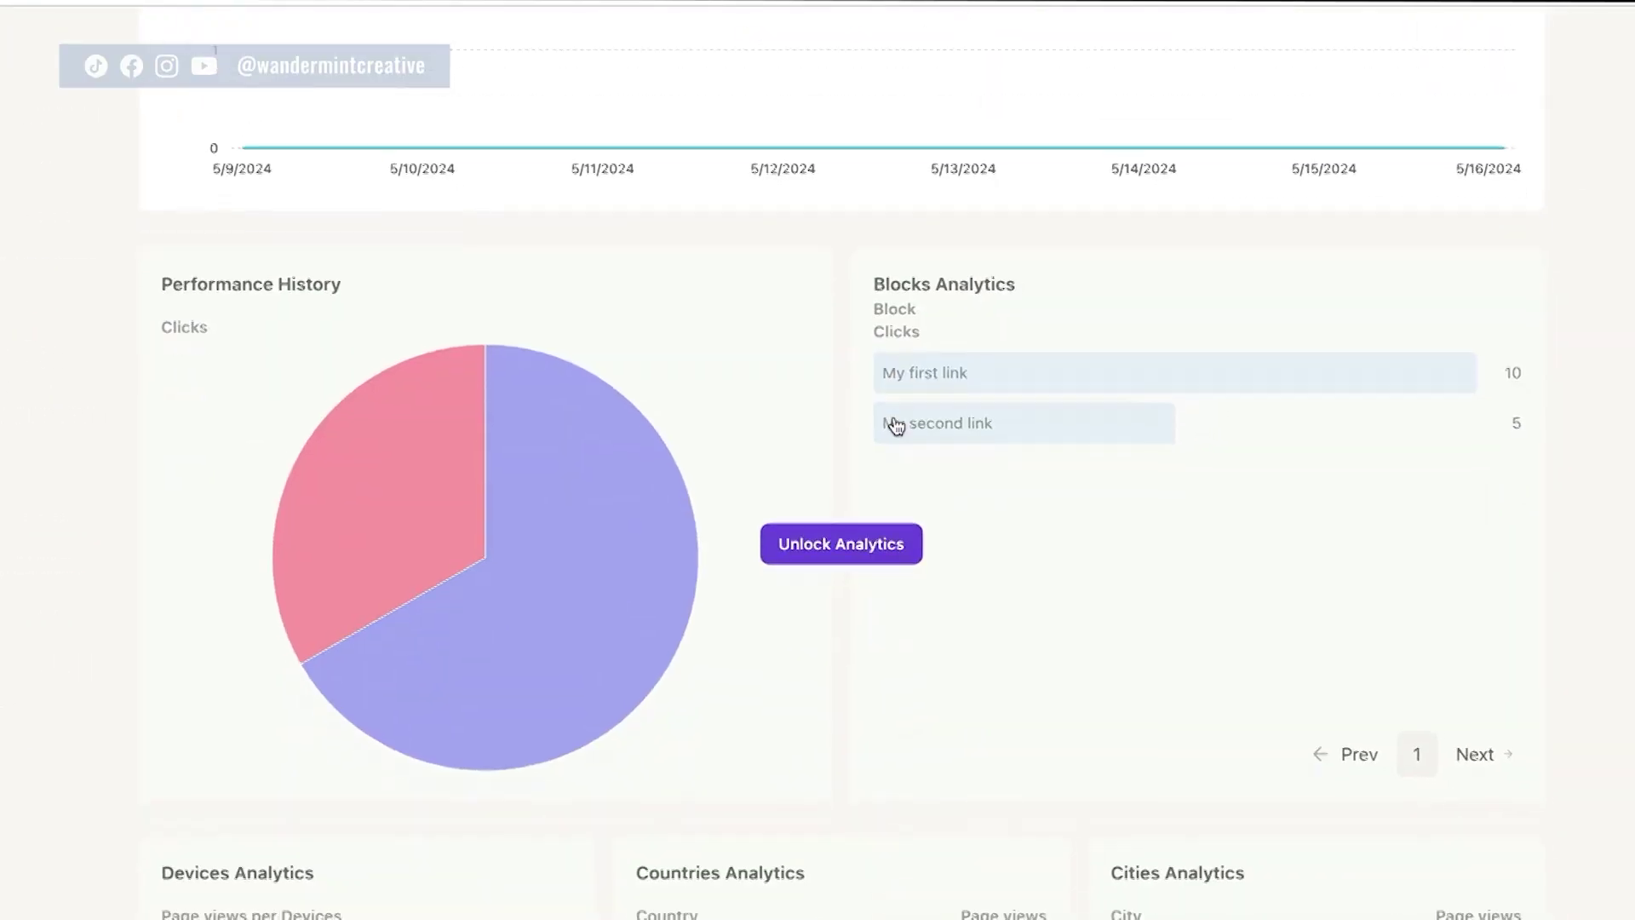
pyautogui.scroll(-5, 896, 425)
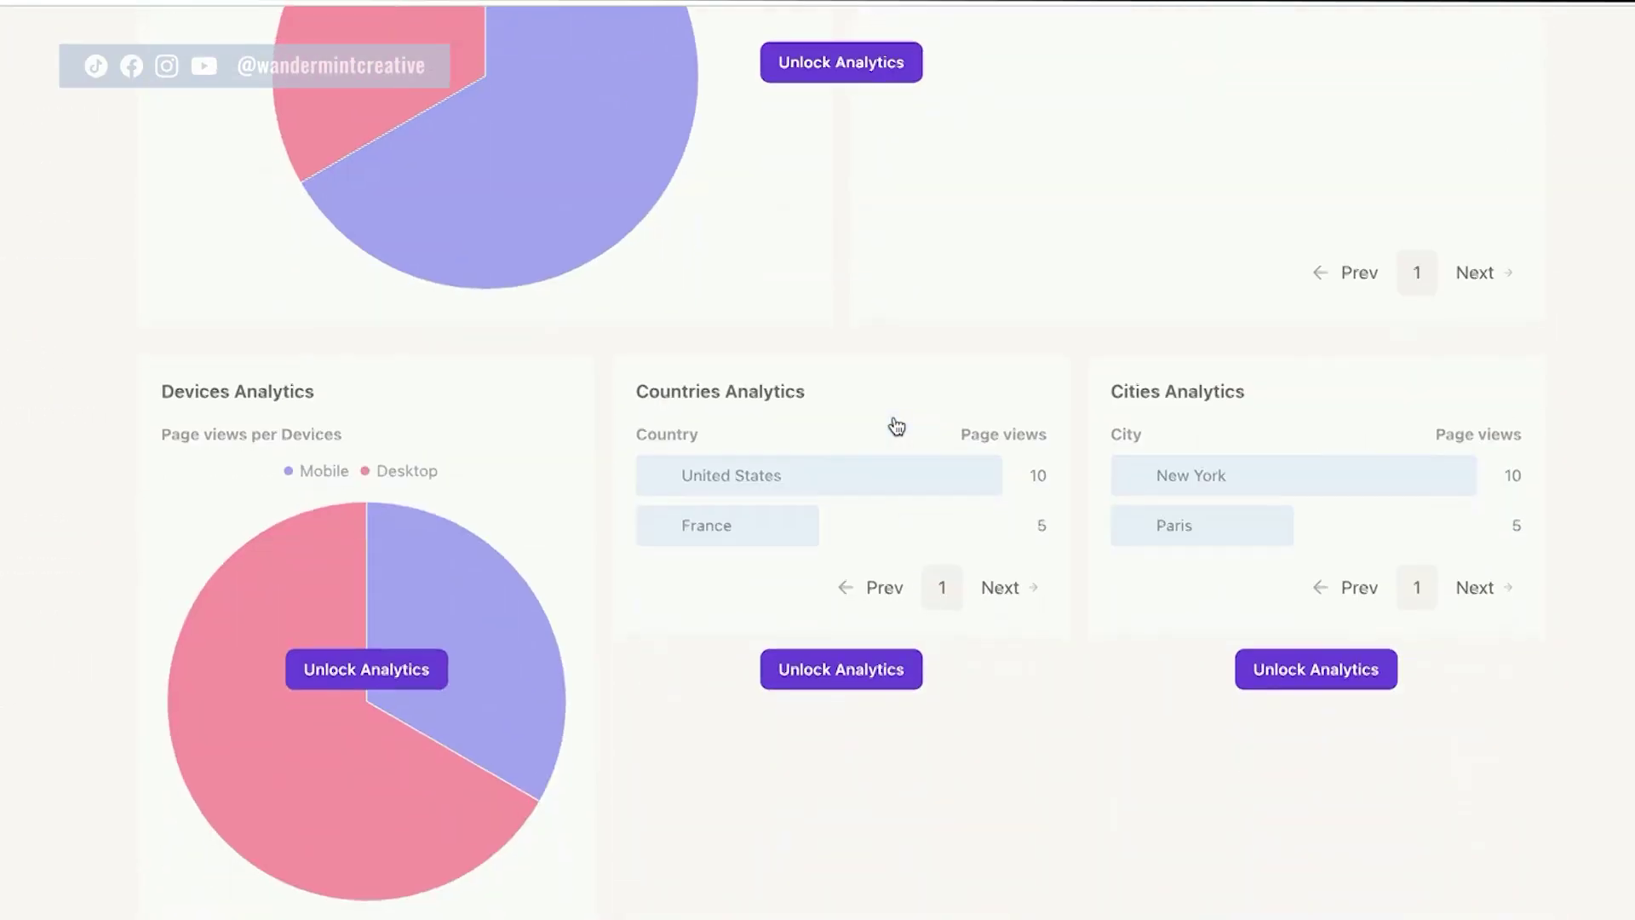
pyautogui.scroll(-4, 896, 425)
pyautogui.scroll(10, 896, 424)
pyautogui.scroll(6, 894, 422)
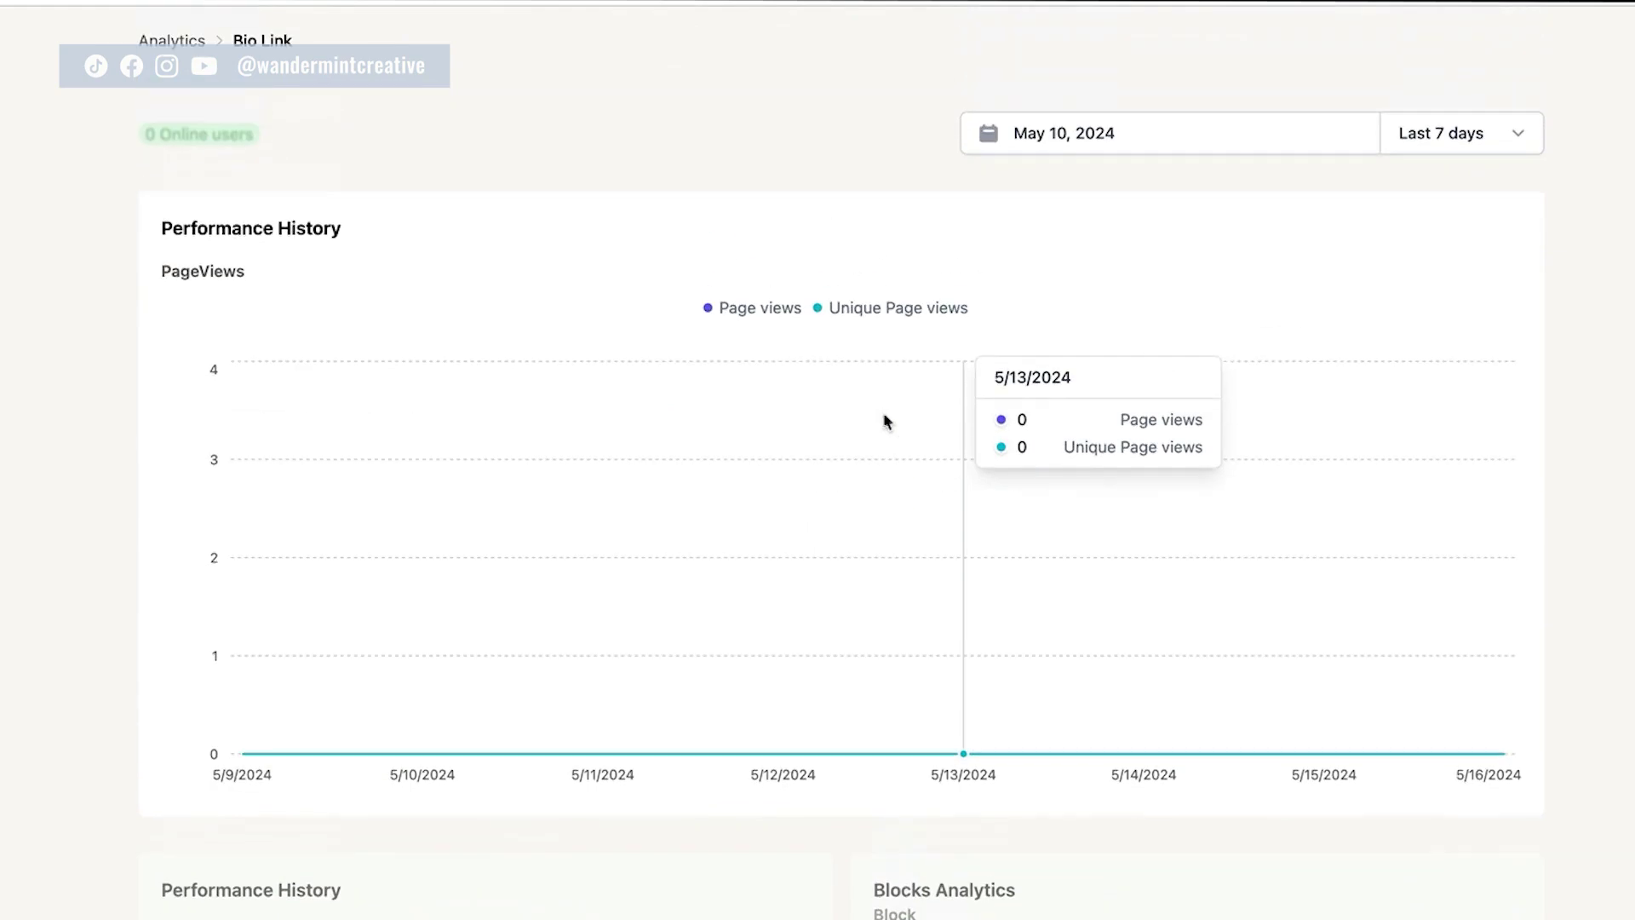
pyautogui.scroll(-7, 880, 334)
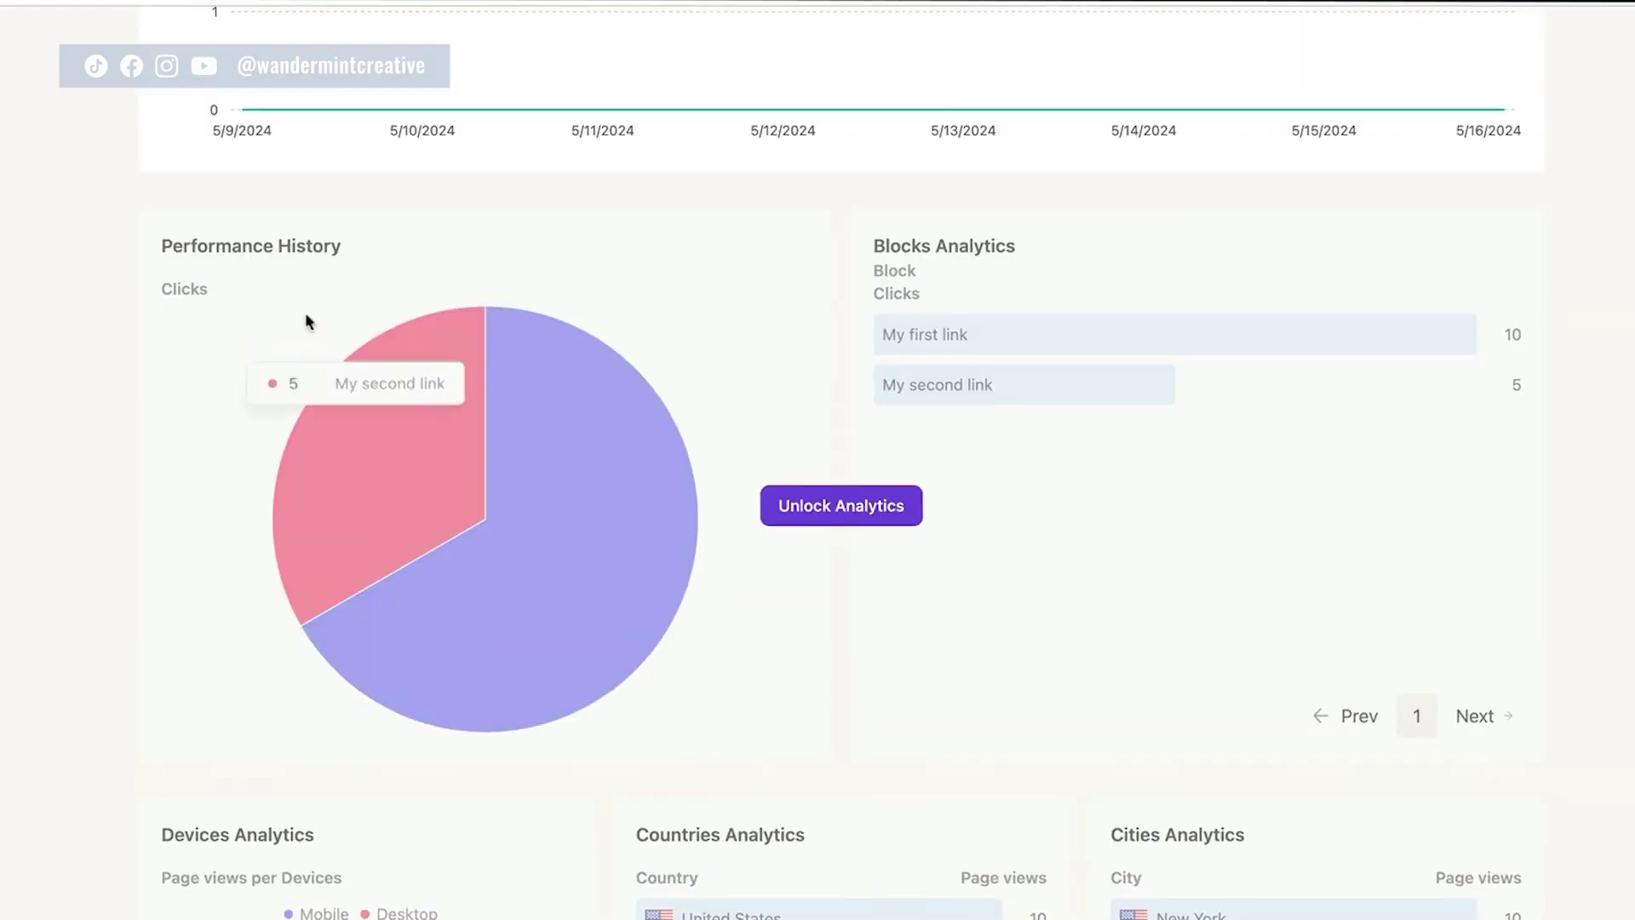
pyautogui.scroll(-10, 885, 517)
pyautogui.scroll(-5, 886, 517)
pyautogui.scroll(20, 916, 514)
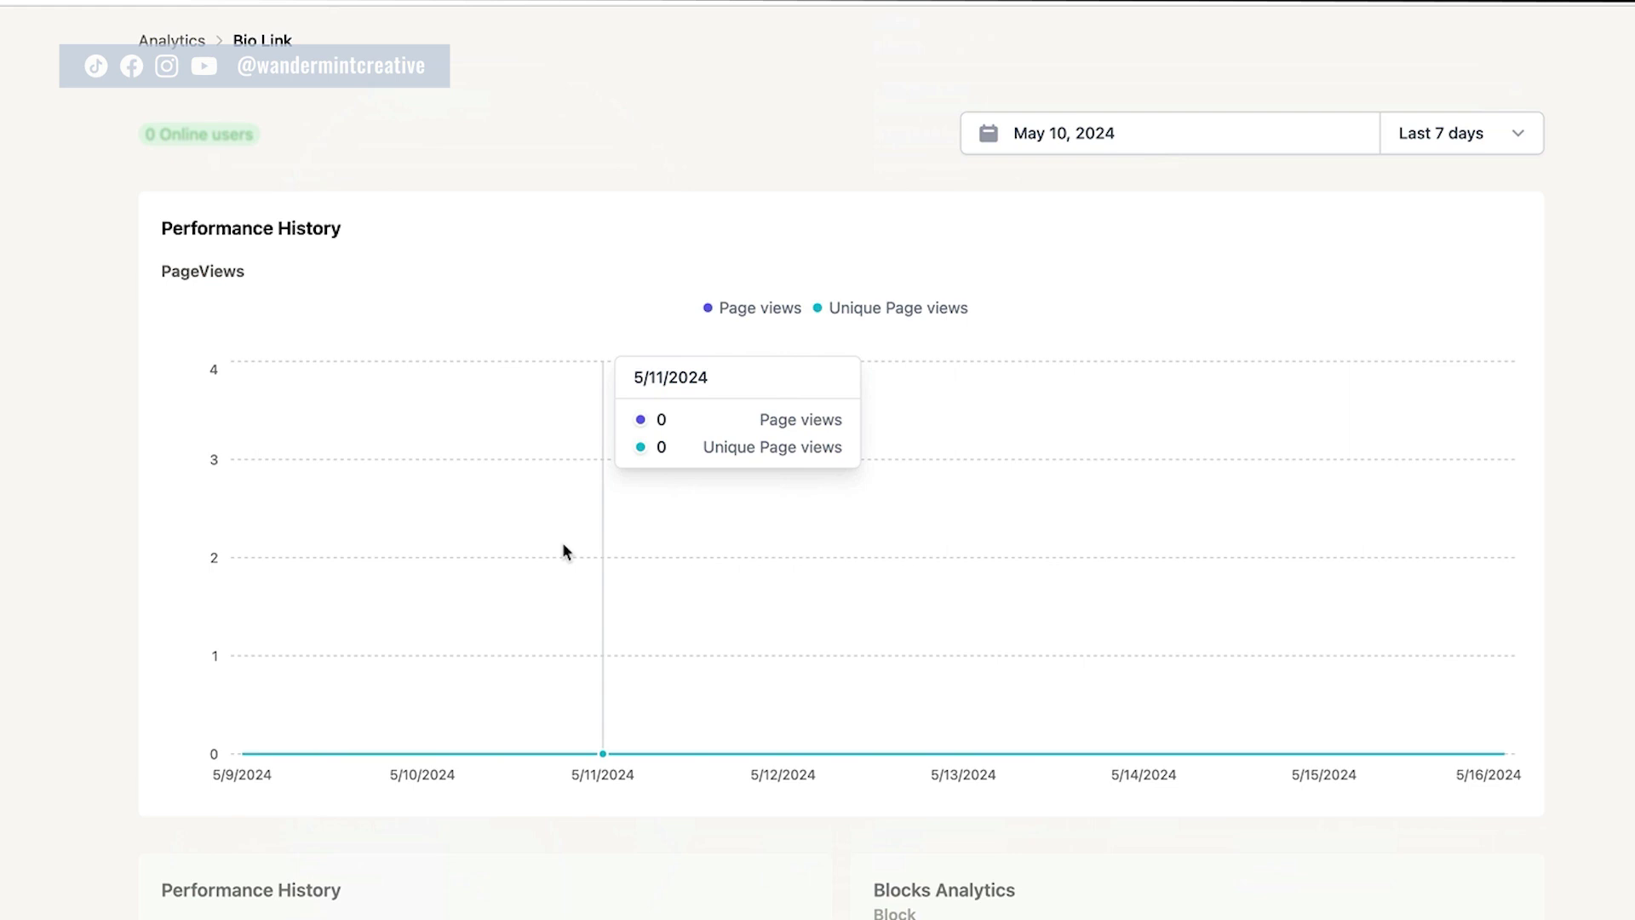
pyautogui.moveTo(227, 347)
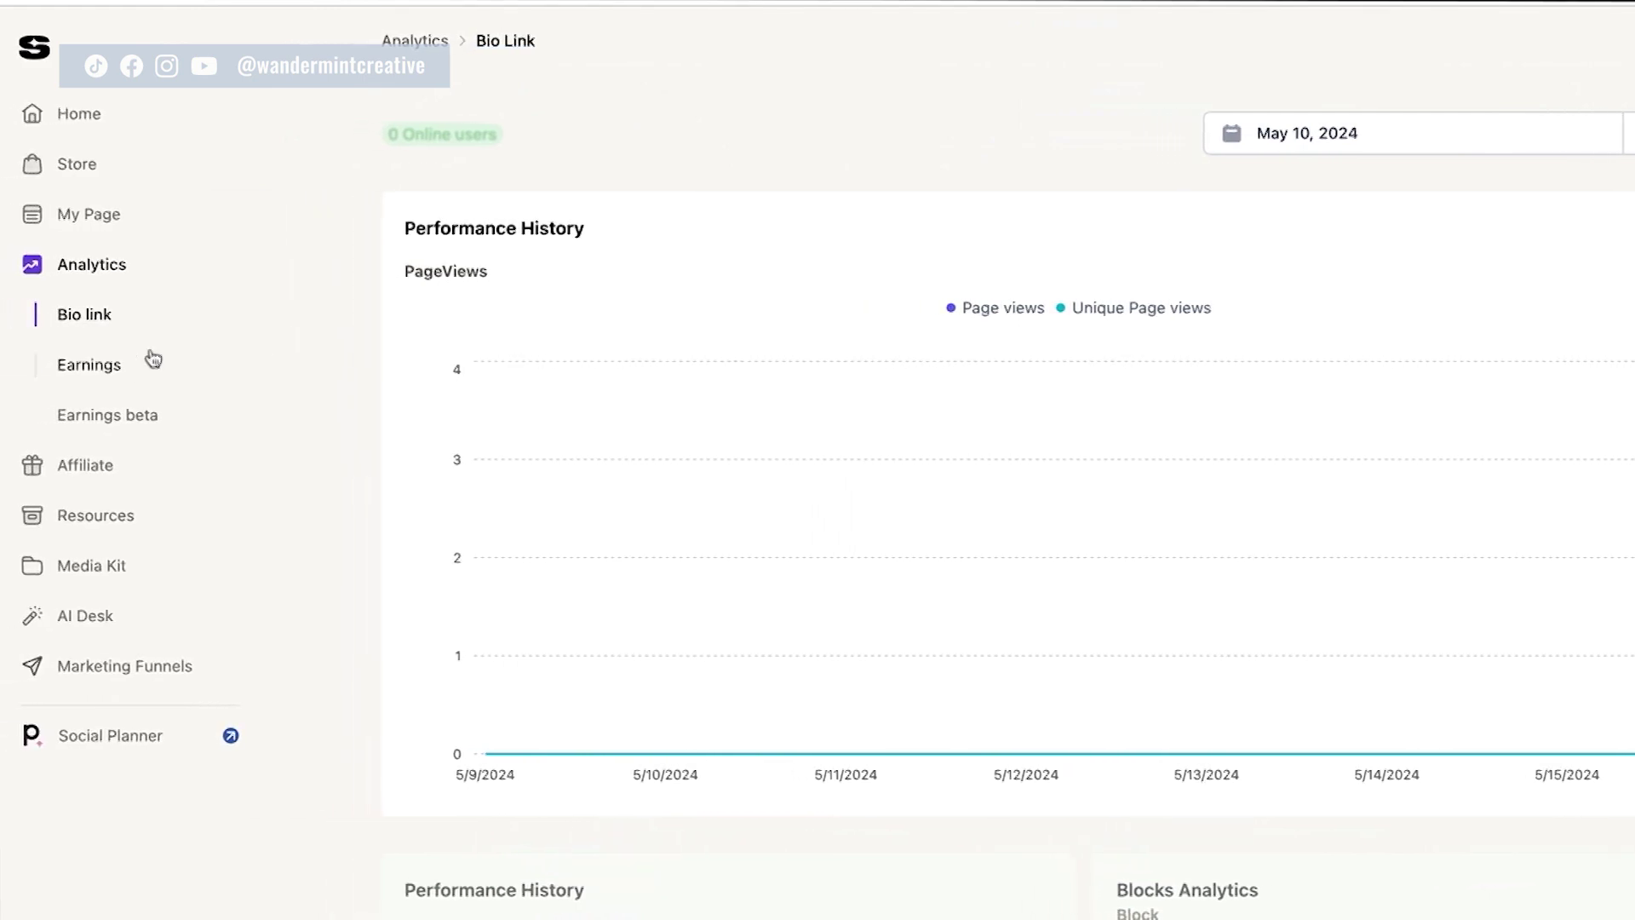
# Open the Earnings view under Analytics.
pyautogui.click(114, 370)
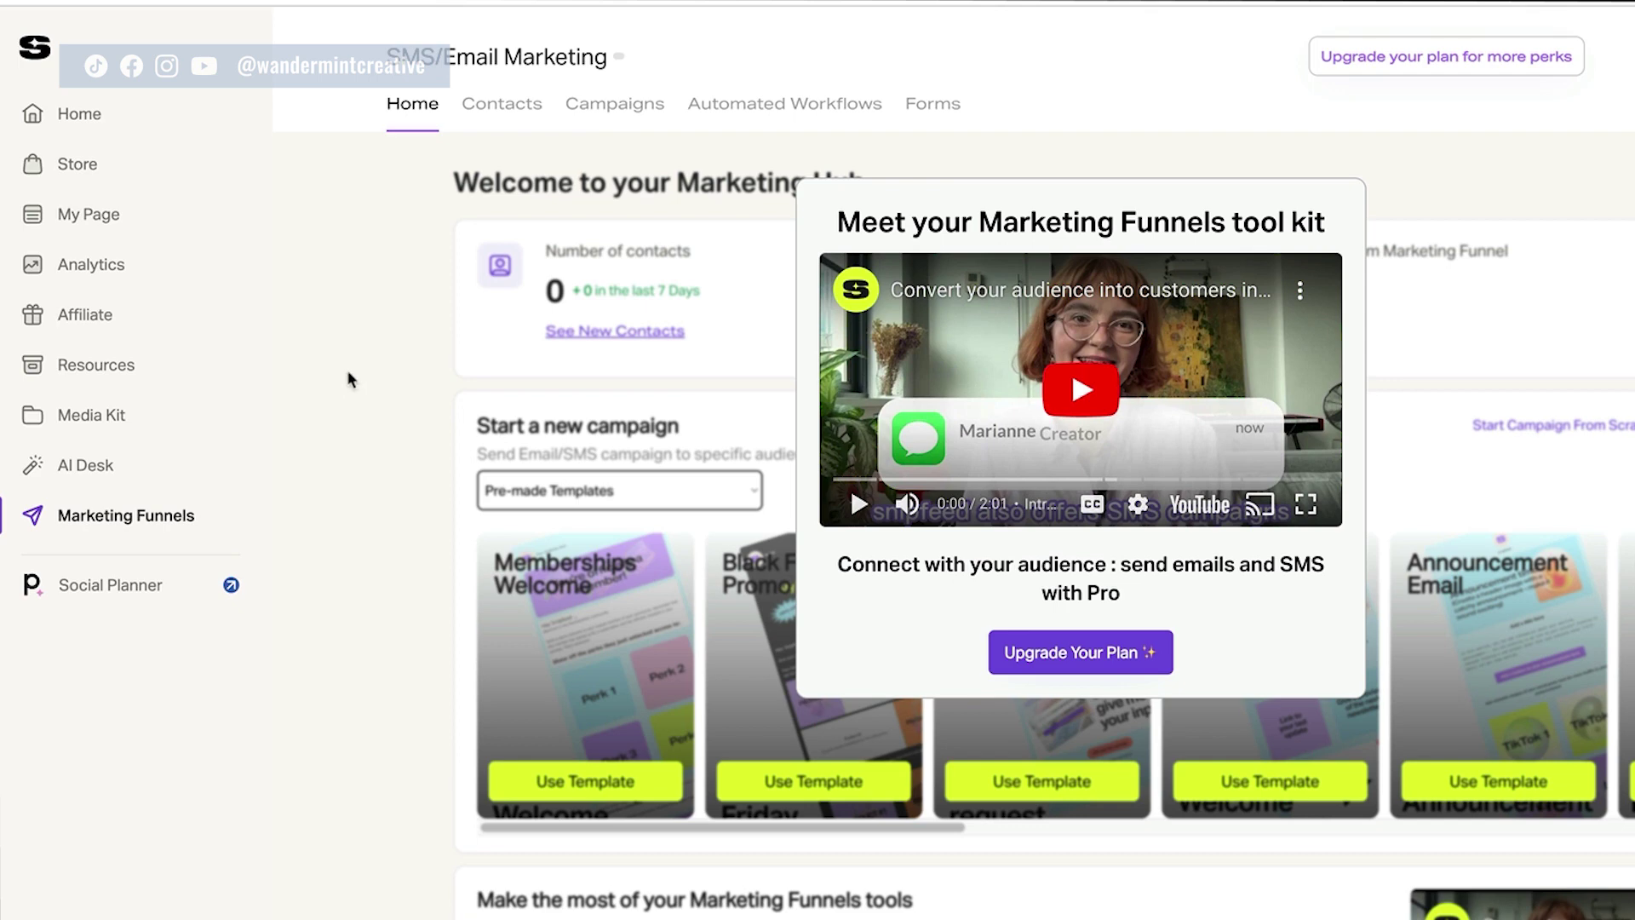
# Switch to My Page in the sidebar to edit the bio link page.
pyautogui.click(68, 218)
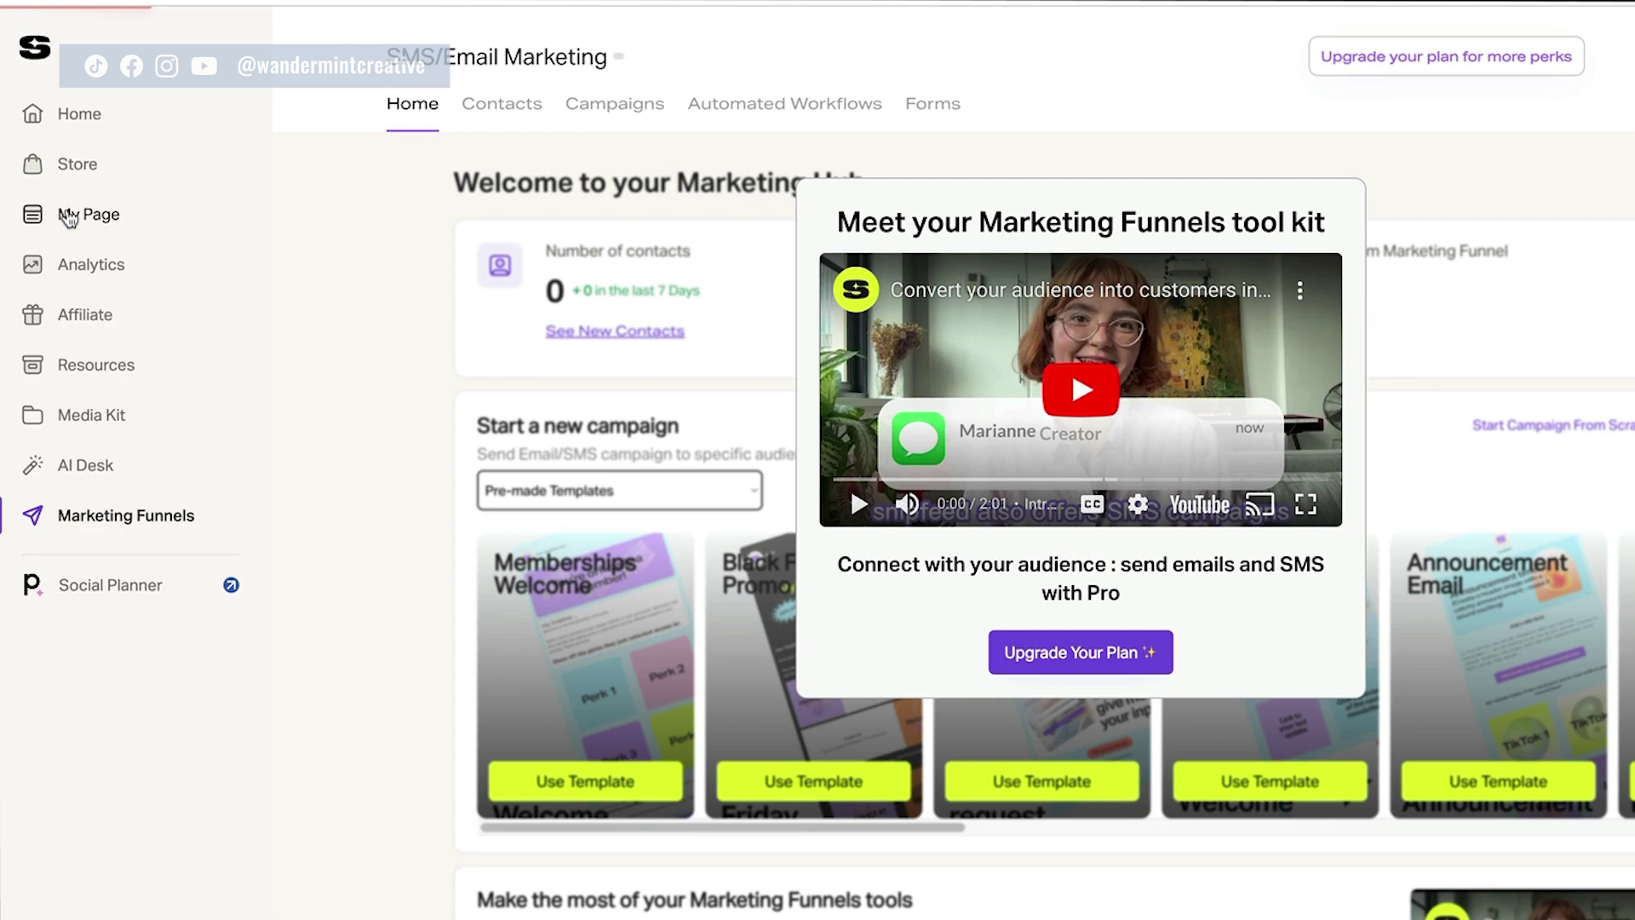